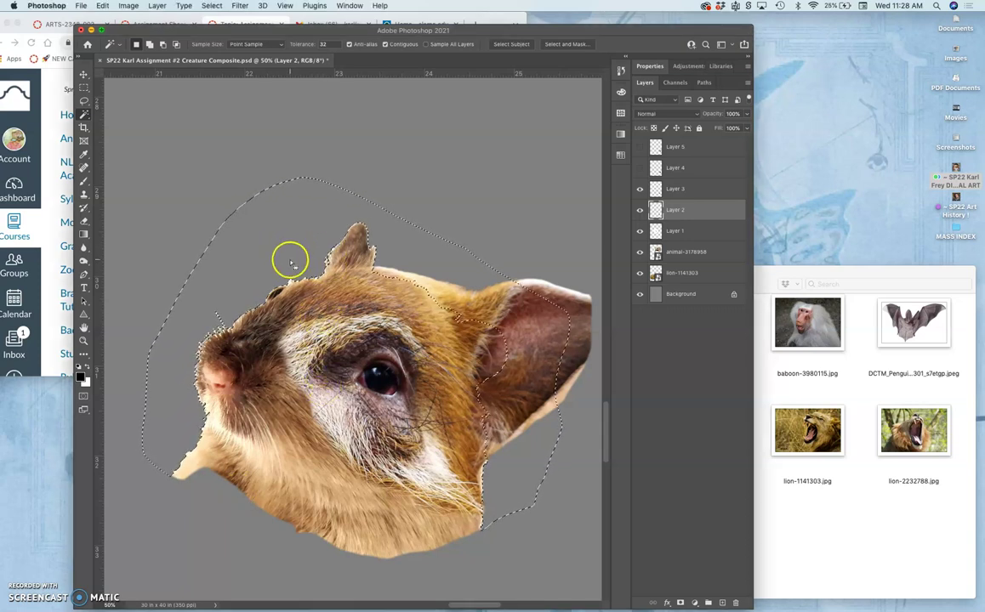
# Step: Clear the active selection around the animal head on Layer 2
pyautogui.press('super+equal')
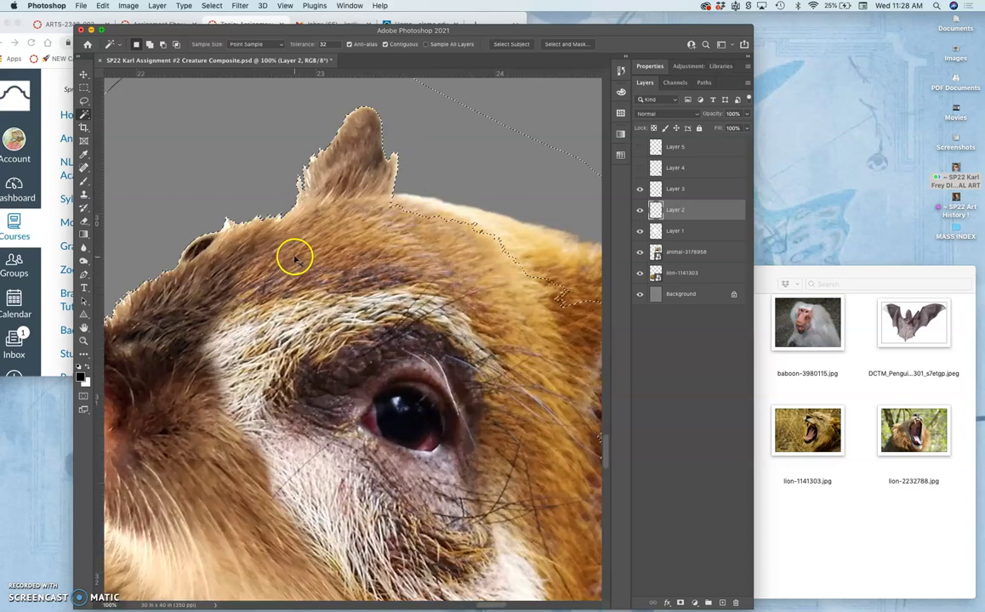
pyautogui.press('super+equal')
pyautogui.scroll(5, 296, 261)
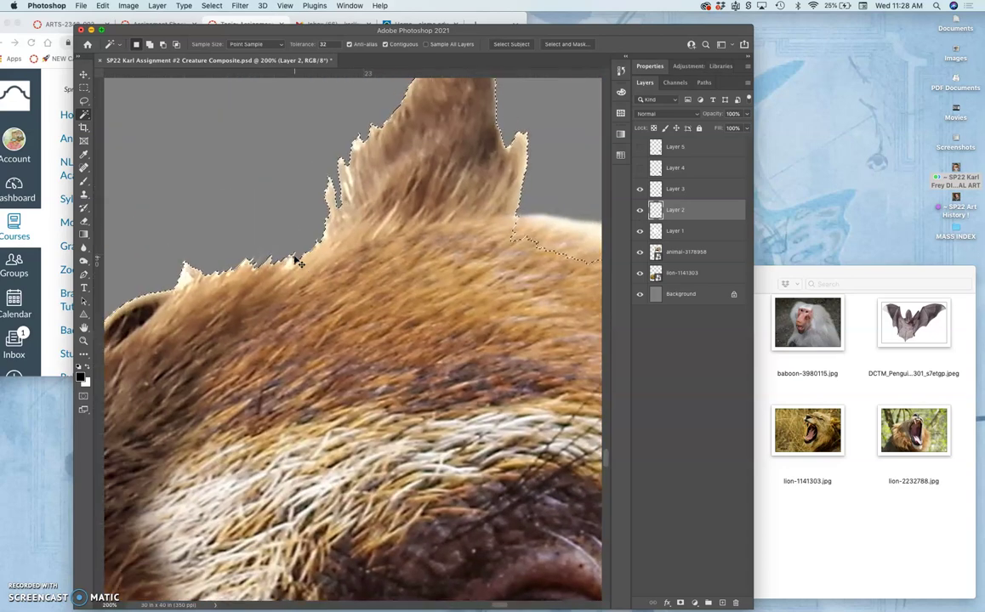
pyautogui.hscroll(-3, 297, 262)
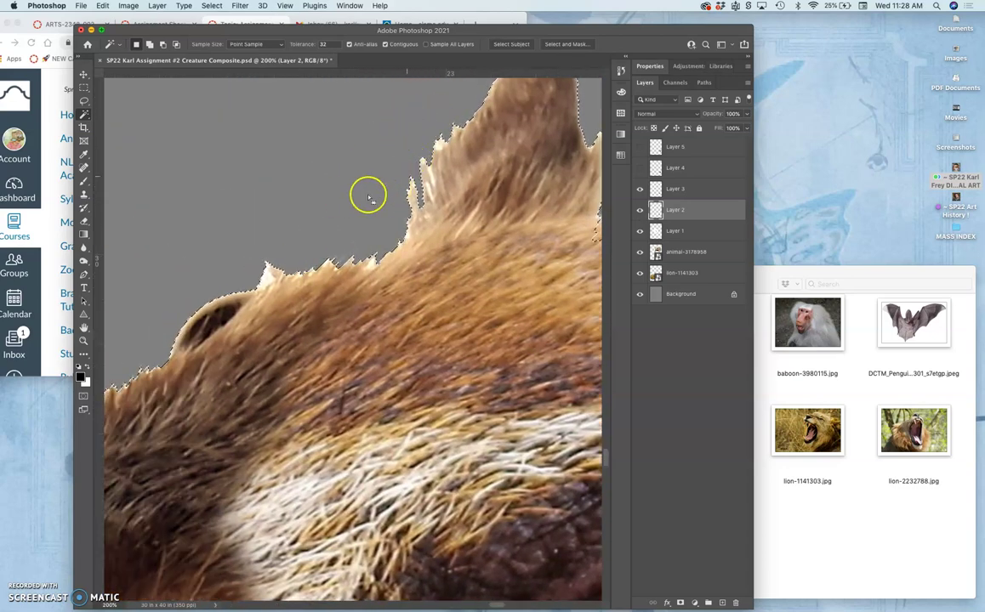
pyautogui.hscroll(-3, 332, 206)
pyautogui.scroll(-3, 332, 207)
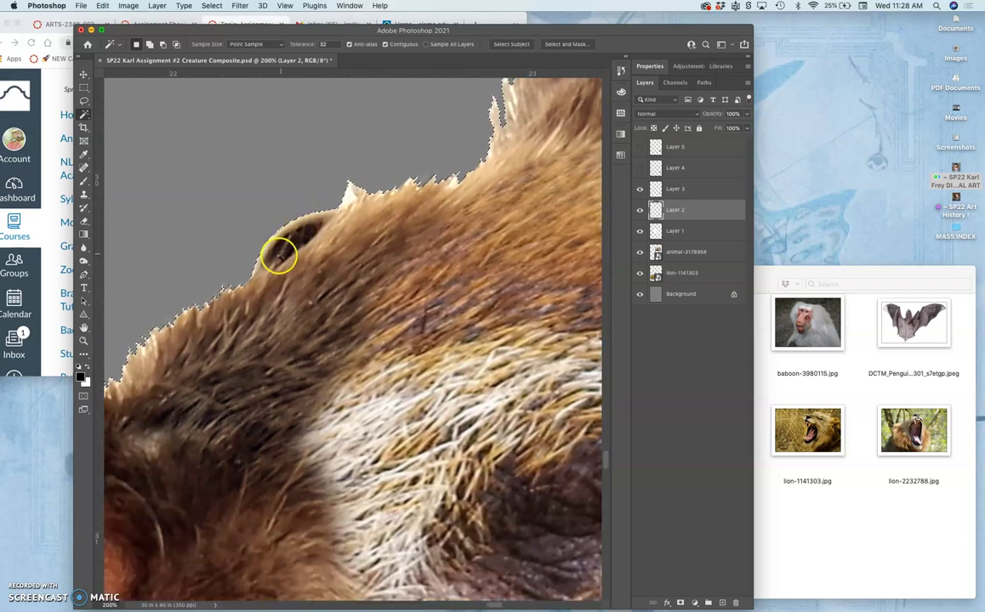
pyautogui.press('super+d')
# Step: Examine the hard cut-out edge of the fur along the forehead and snout
pyautogui.scroll(5, 281, 261)
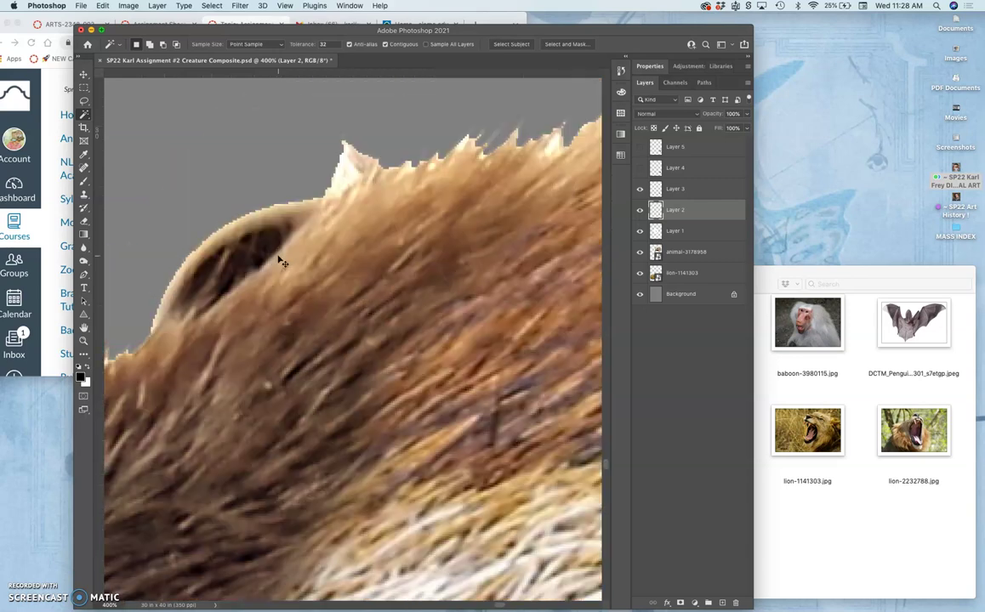
pyautogui.scroll(3, 330, 189)
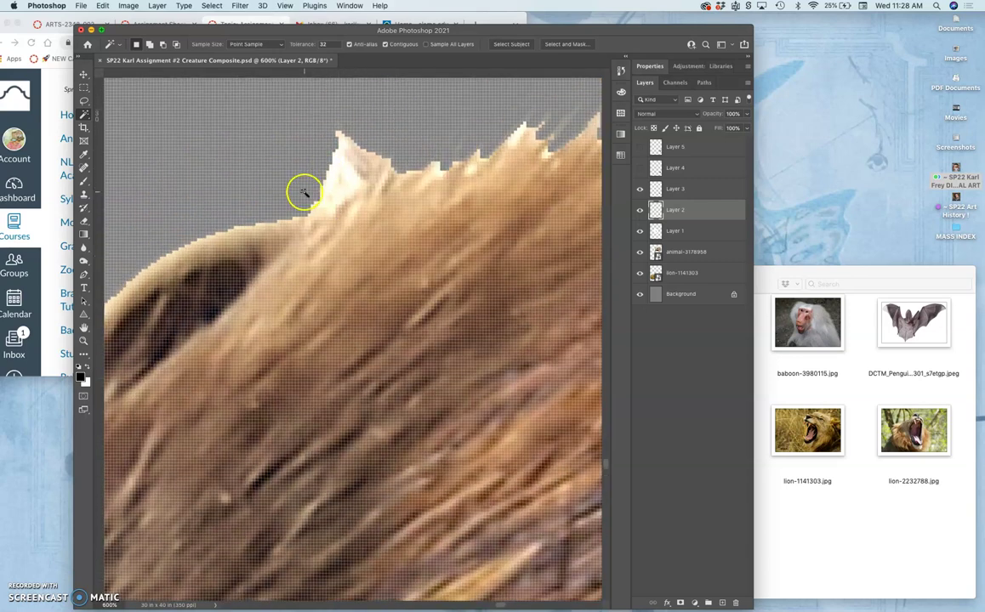
pyautogui.hscroll(-5, 303, 191)
pyautogui.scroll(-3, 304, 191)
pyautogui.hscroll(-5, 261, 257)
pyautogui.scroll(-5, 261, 257)
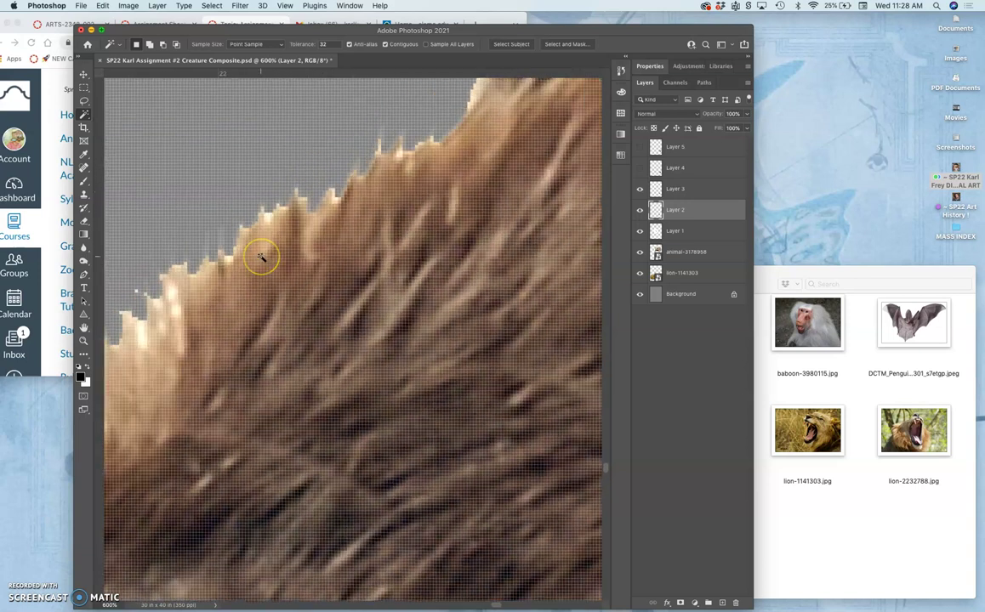
pyautogui.press('super+minus')
pyautogui.press('super+minus')
pyautogui.press('super+minus')
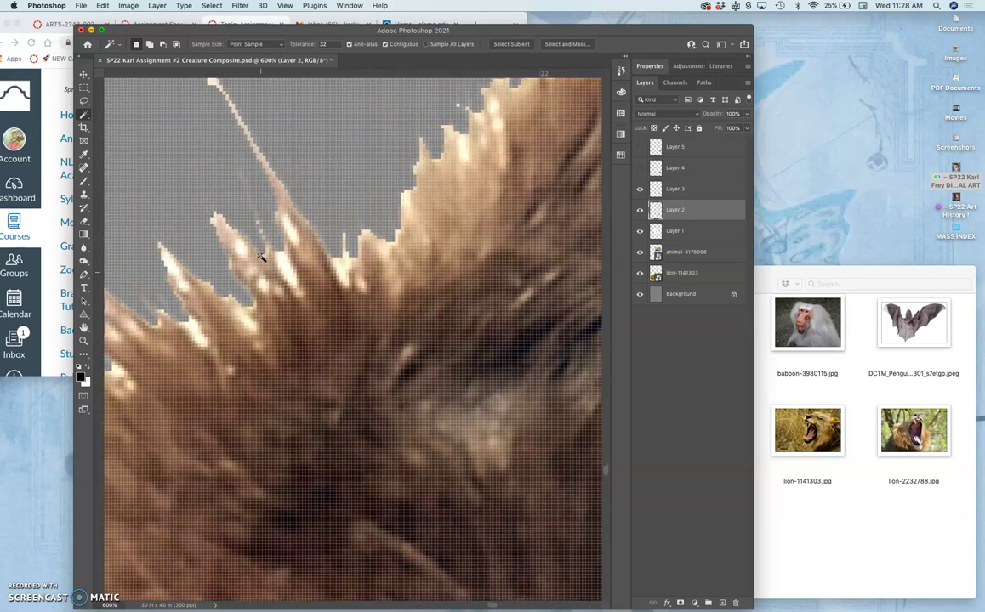
pyautogui.press('super+minus')
pyautogui.press('super+minus')
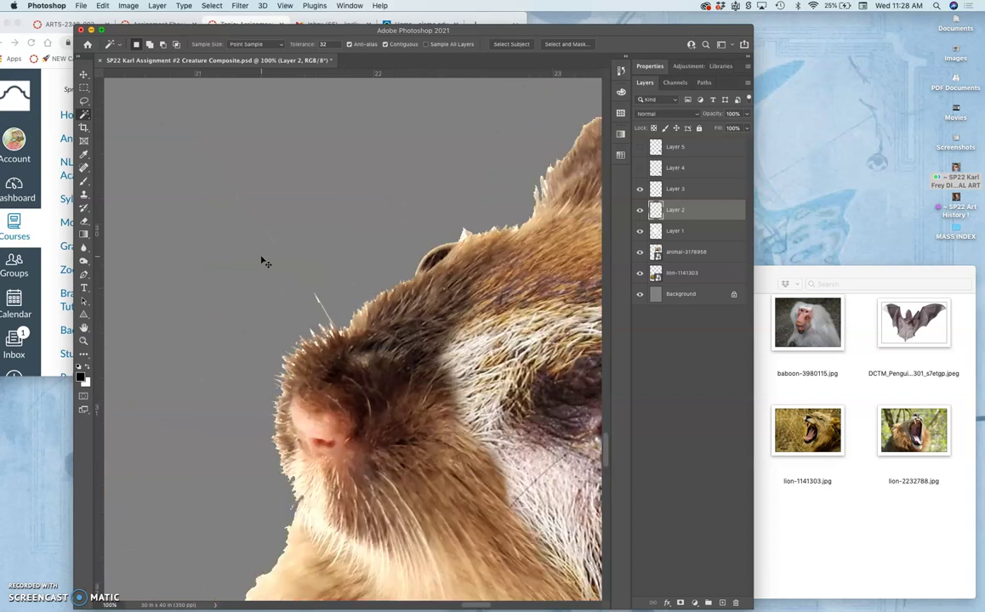
pyautogui.hscroll(3, 318, 222)
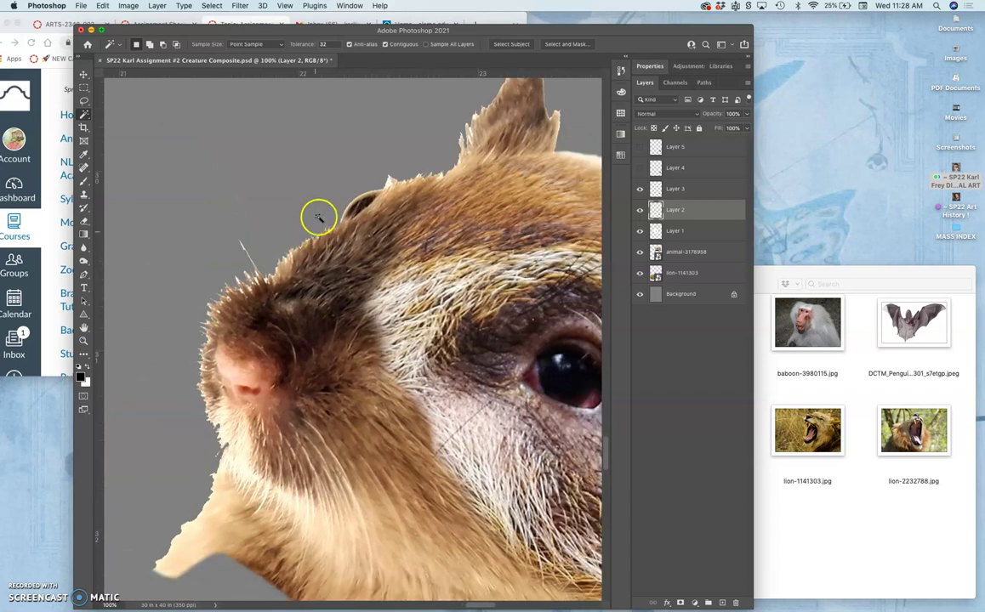
# Step: Select the empty area around the head with the Magic Wand and set a 4 px feather for it in Select and Mask
pyautogui.click(331, 142)
pyautogui.click(566, 45)
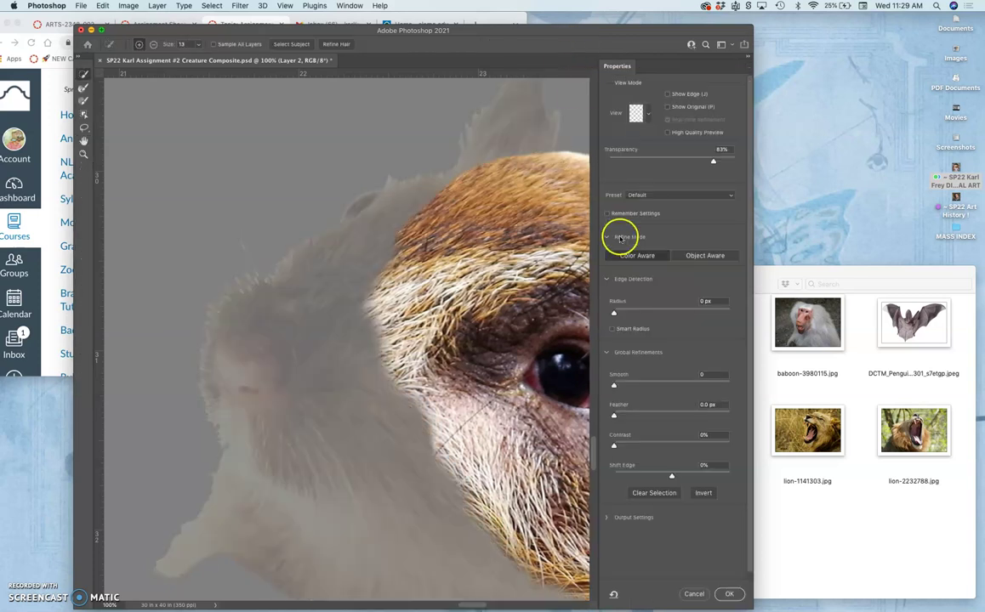
pyautogui.click(707, 406)
pyautogui.click(708, 406)
pyautogui.write('4')
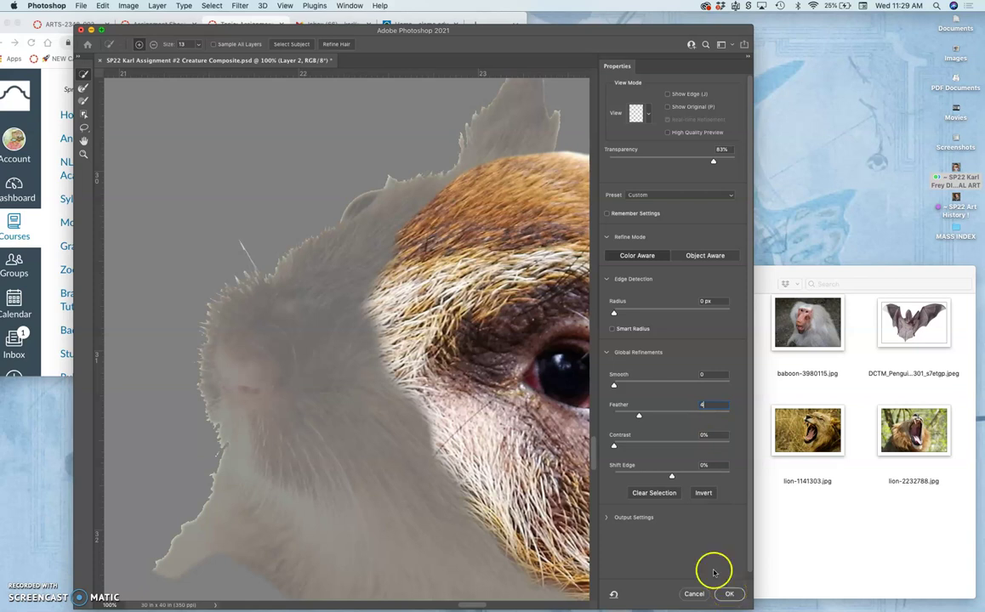
pyautogui.press('Return')
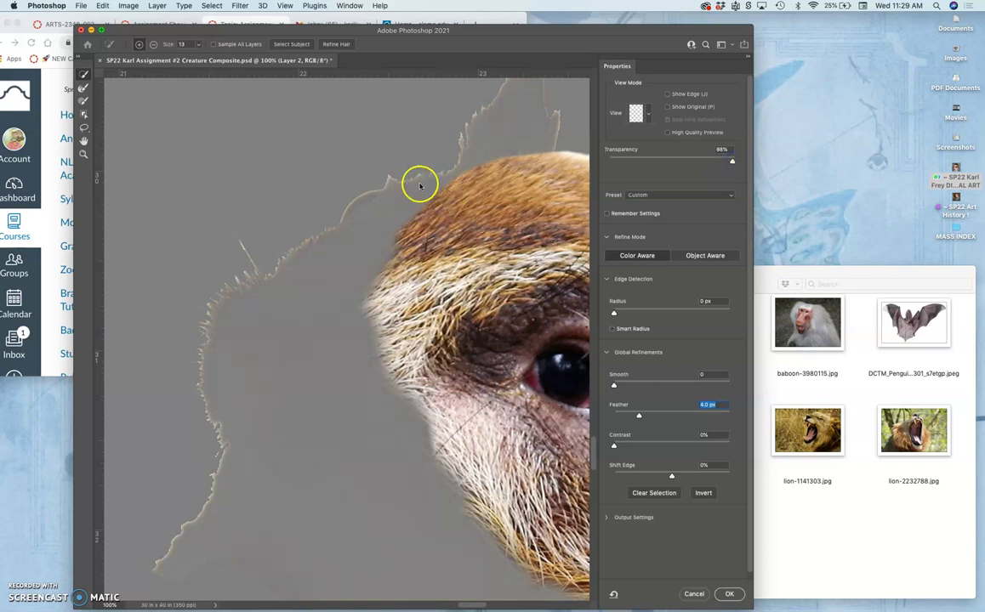
# Step: Set the mask preview's transparency to 78% and apply the feathered selection
pyautogui.click(732, 162)
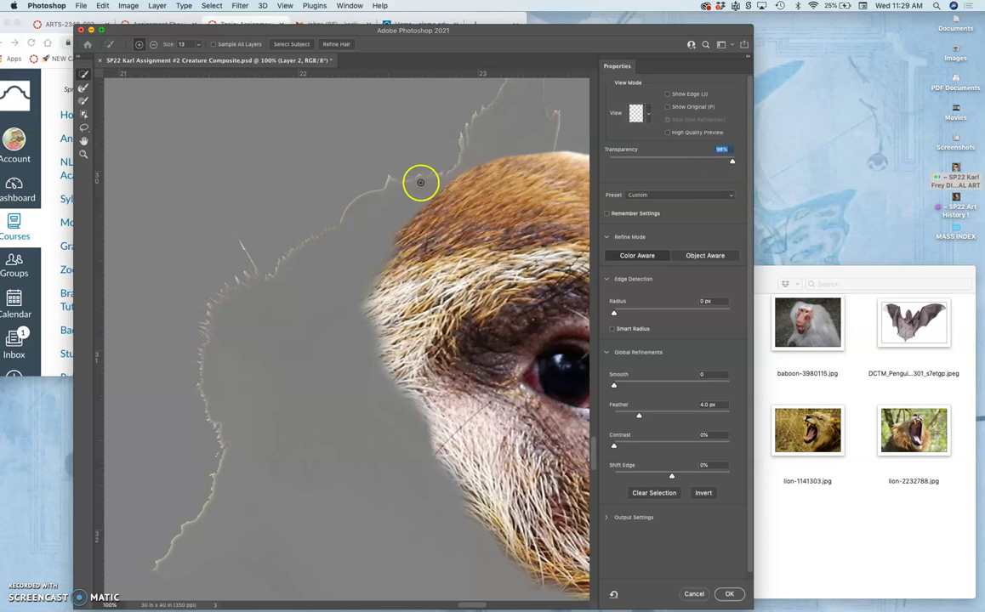
pyautogui.moveTo(367, 200)
pyautogui.mouseDown()
pyautogui.moveTo(339, 209)
pyautogui.moveTo(333, 231)
pyautogui.moveTo(222, 285)
pyautogui.moveTo(211, 343)
pyautogui.mouseUp()
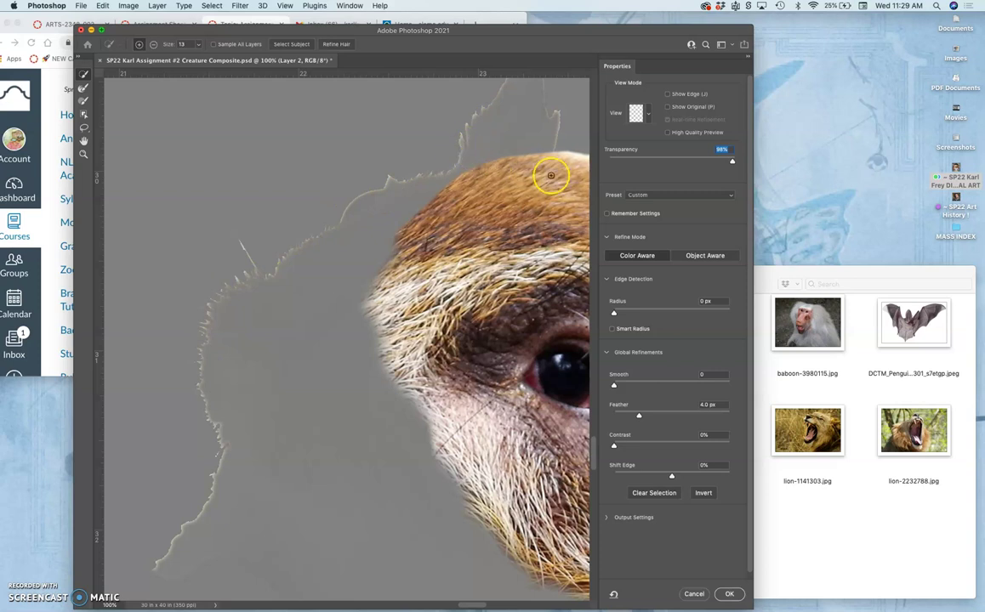
pyautogui.moveTo(732, 162); pyautogui.dragTo(730, 162)
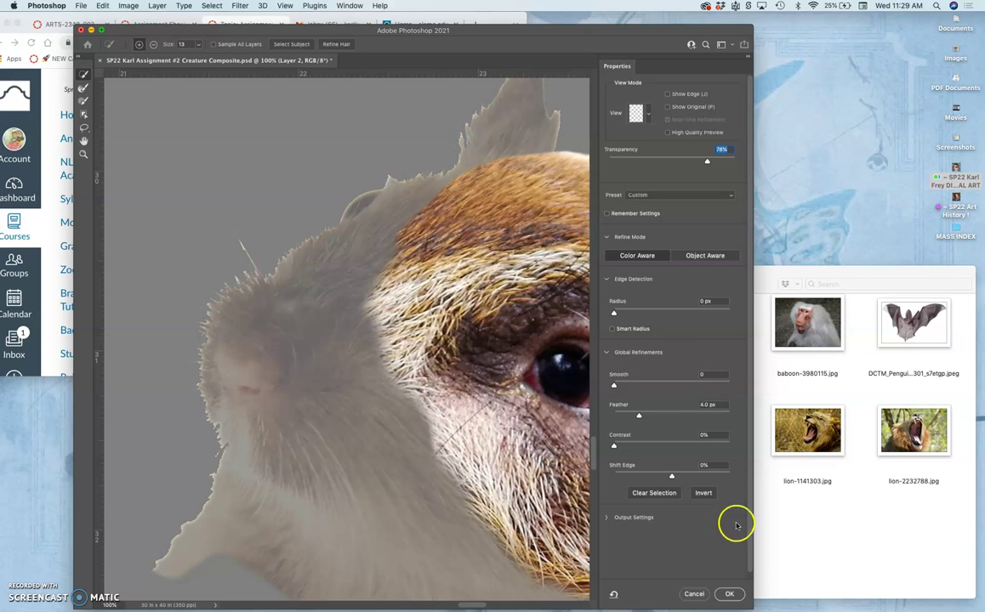
pyautogui.click(730, 594)
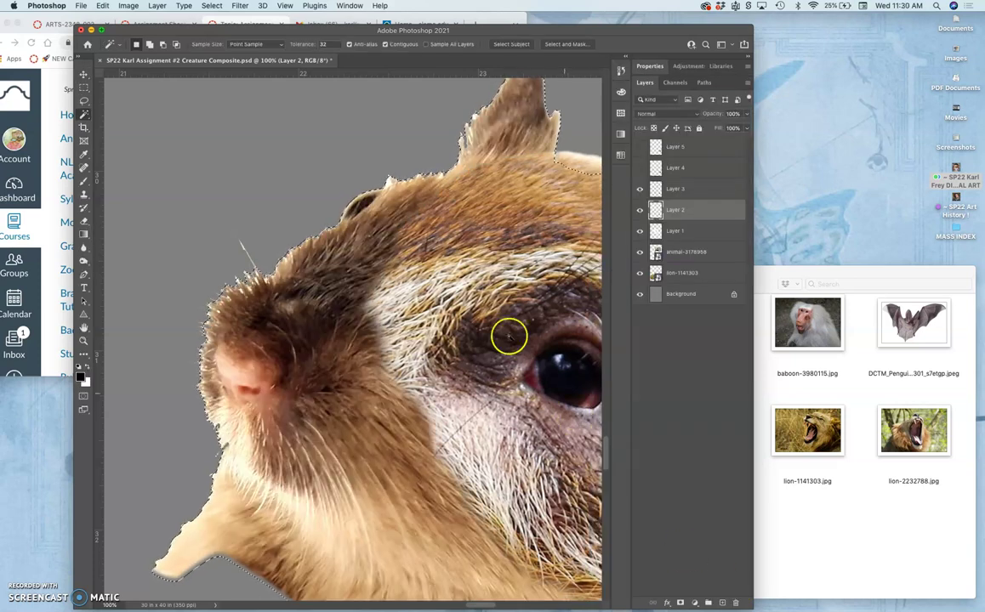
# Step: Delete the feathered selection's contents from Layer 2 twice to soften the fur edge and remove the stray whisker
pyautogui.press('super+equal')
pyautogui.press('super+equal')
pyautogui.press('super+equal')
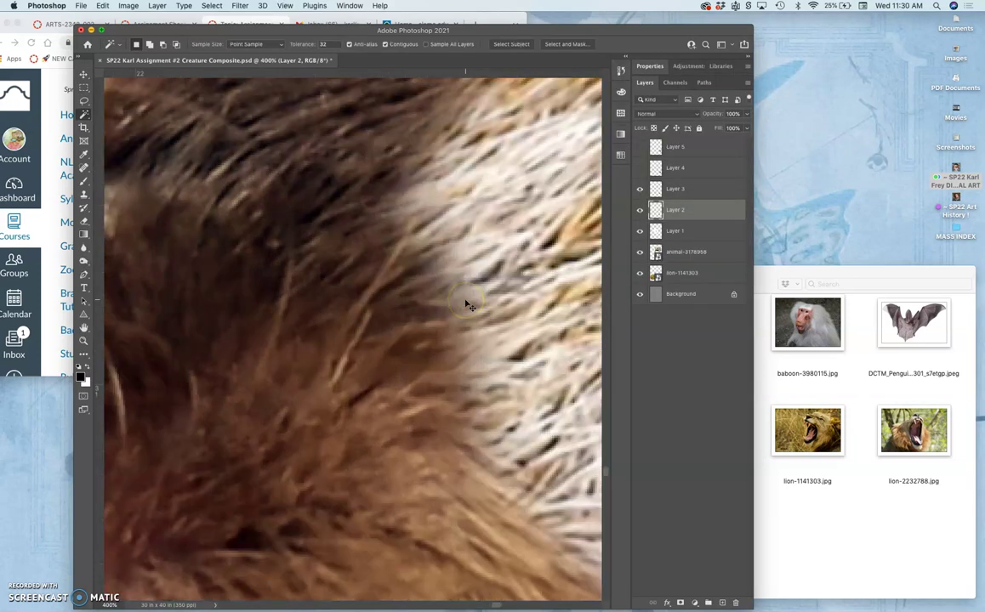
pyautogui.scroll(5, 465, 303)
pyautogui.hscroll(-5, 466, 303)
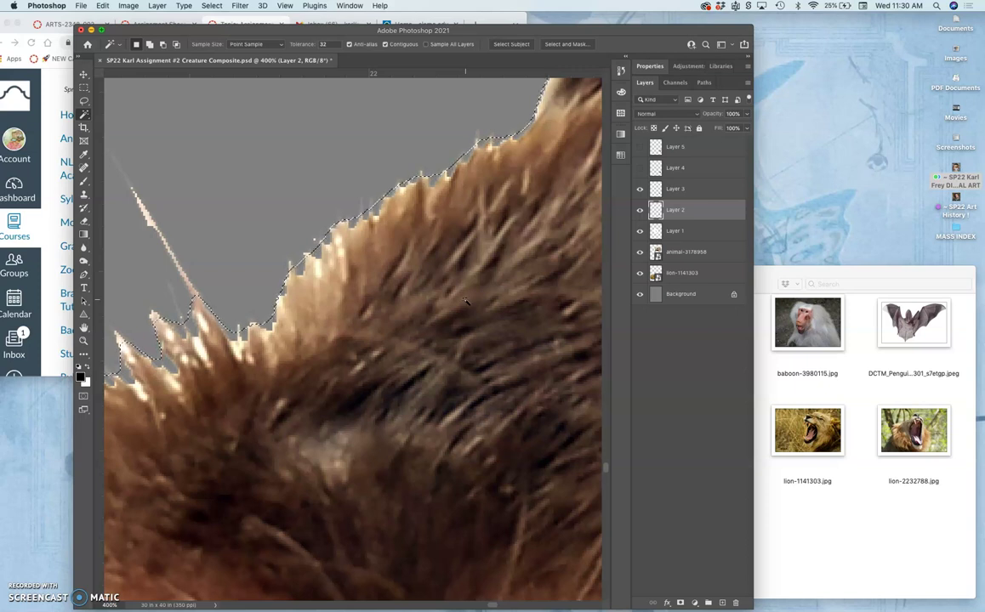
pyautogui.press('Delete')
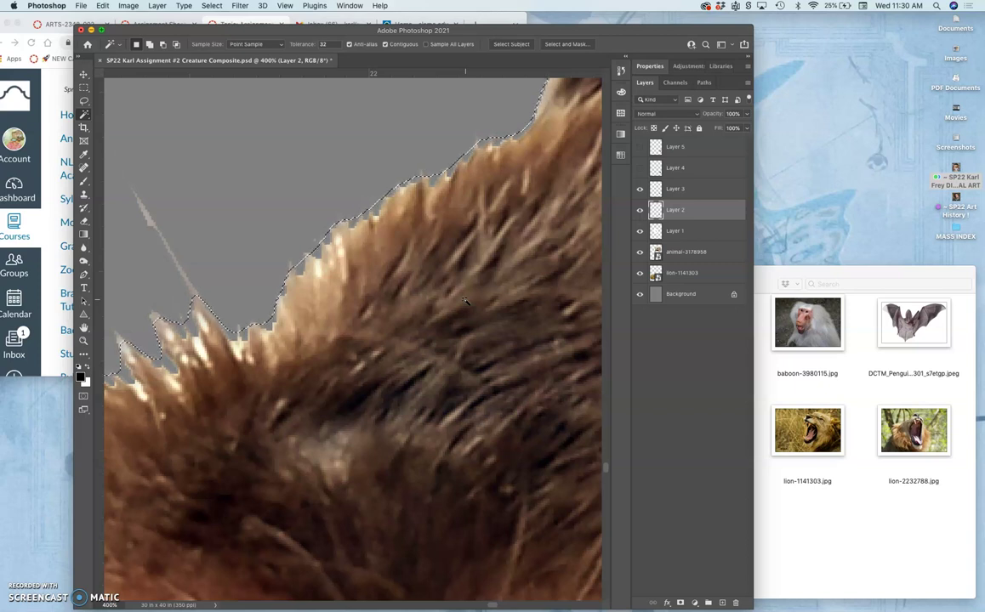
pyautogui.press('Delete')
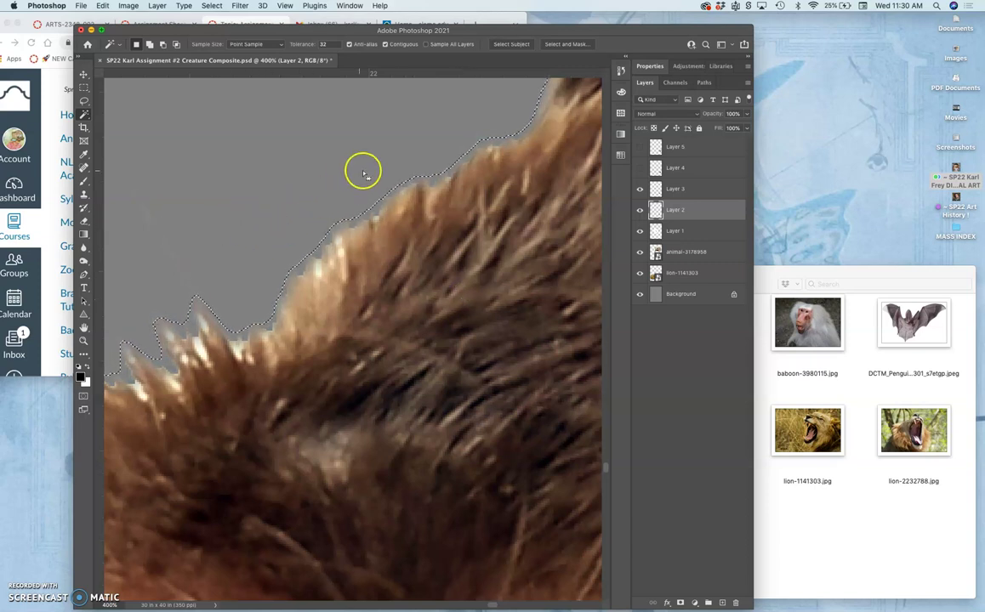
# Step: Check the softened edge around the snout and clear the selection
pyautogui.hscroll(-5, 263, 308)
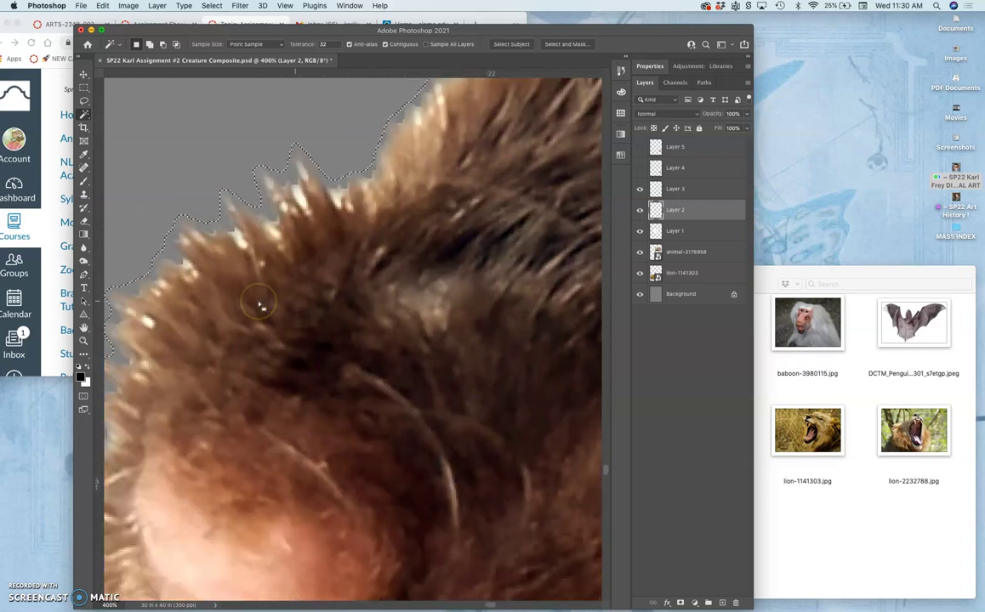
pyautogui.hscroll(-3, 260, 305)
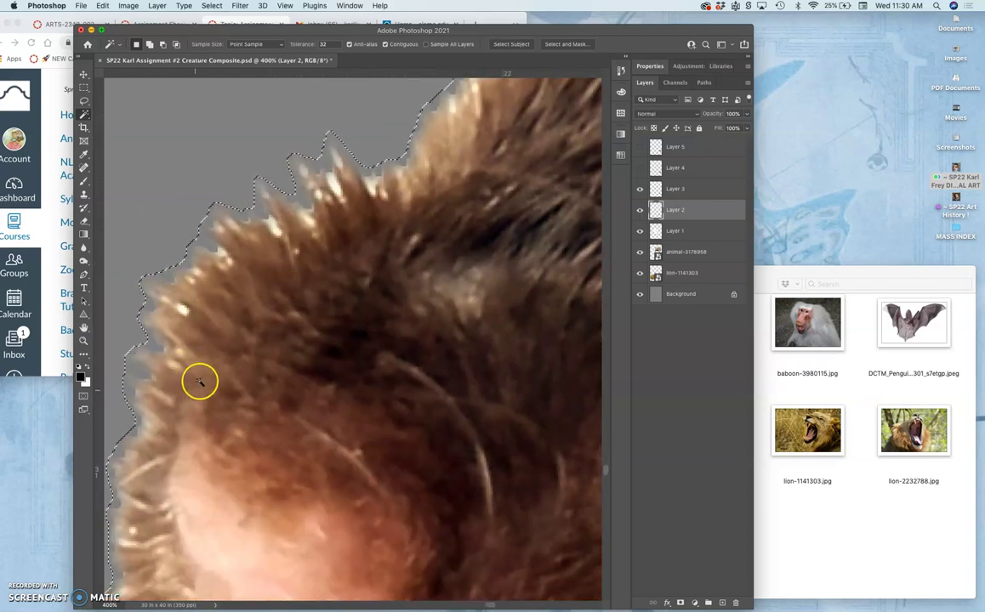
pyautogui.scroll(-10, 199, 382)
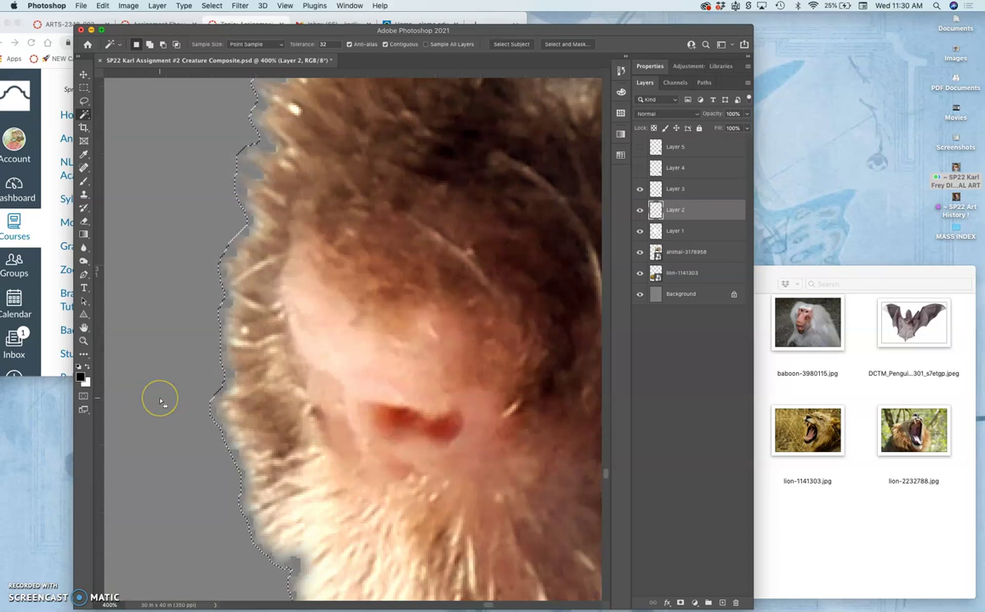
pyautogui.press('super+minus')
pyautogui.press('super+minus')
pyautogui.press('super+minus')
pyautogui.press('super+minus')
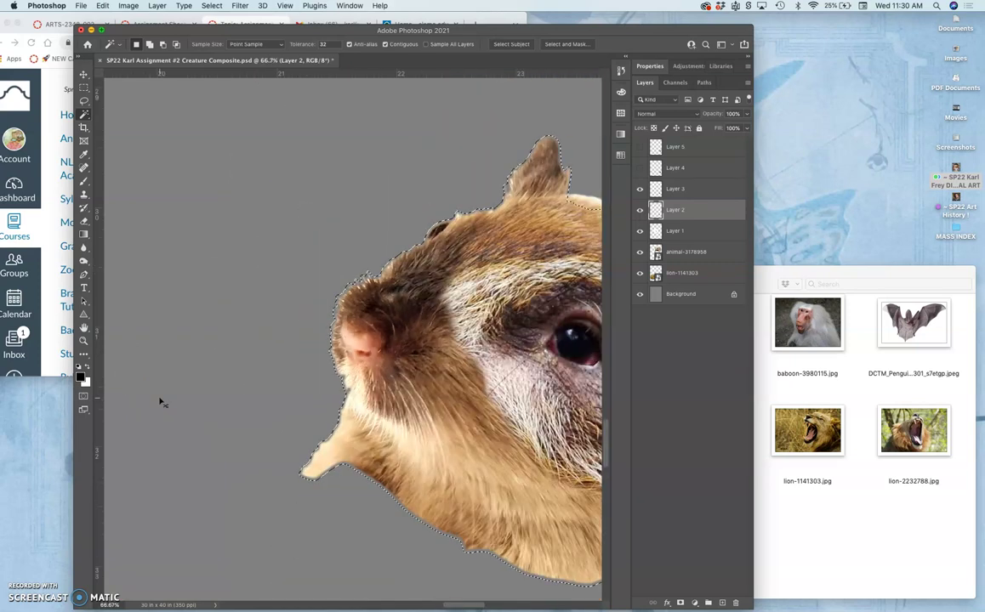
pyautogui.hscroll(5, 161, 400)
pyautogui.click(215, 356)
pyautogui.press('super+d')
# Step: Examine the softened fur edge on the forehead up close and in the whole head composite
pyautogui.scroll(-2, 204, 363)
pyautogui.hscroll(1, 204, 364)
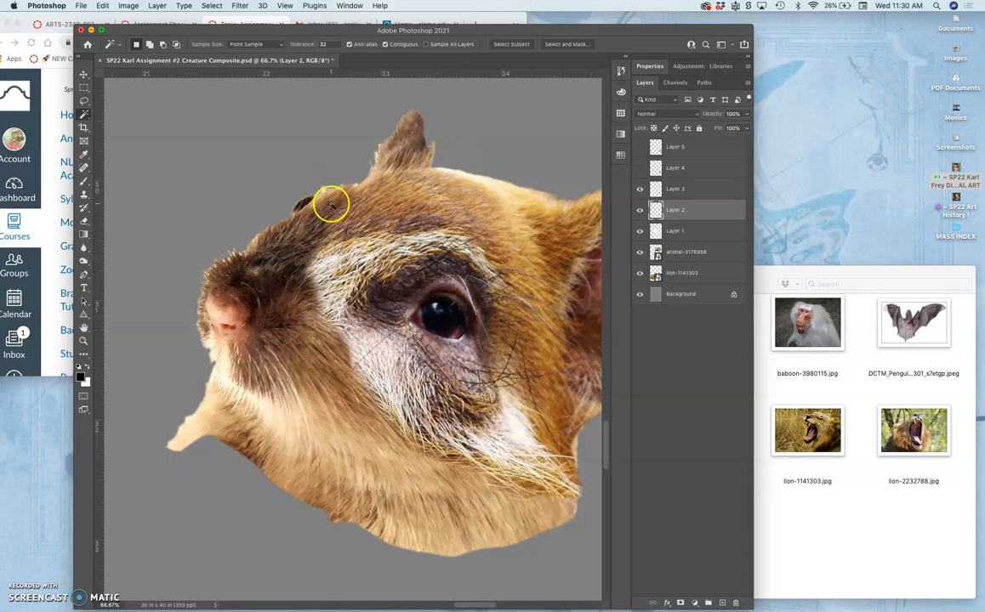
pyautogui.scroll(6, 324, 194)
pyautogui.scroll(5, 332, 208)
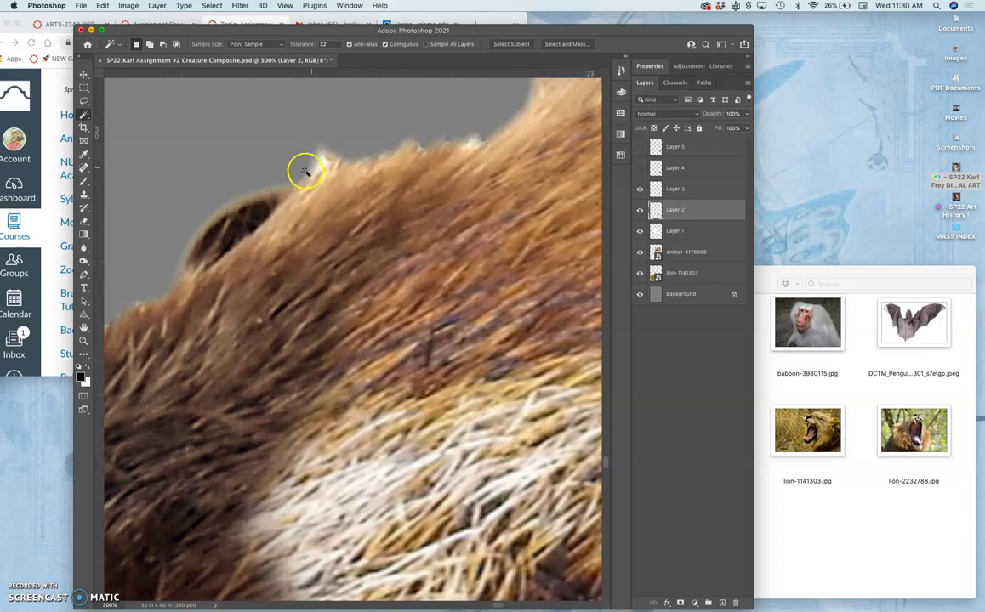
pyautogui.press('super+minus')
pyautogui.press('super+minus')
pyautogui.press('super+minus')
pyautogui.press('super+minus')
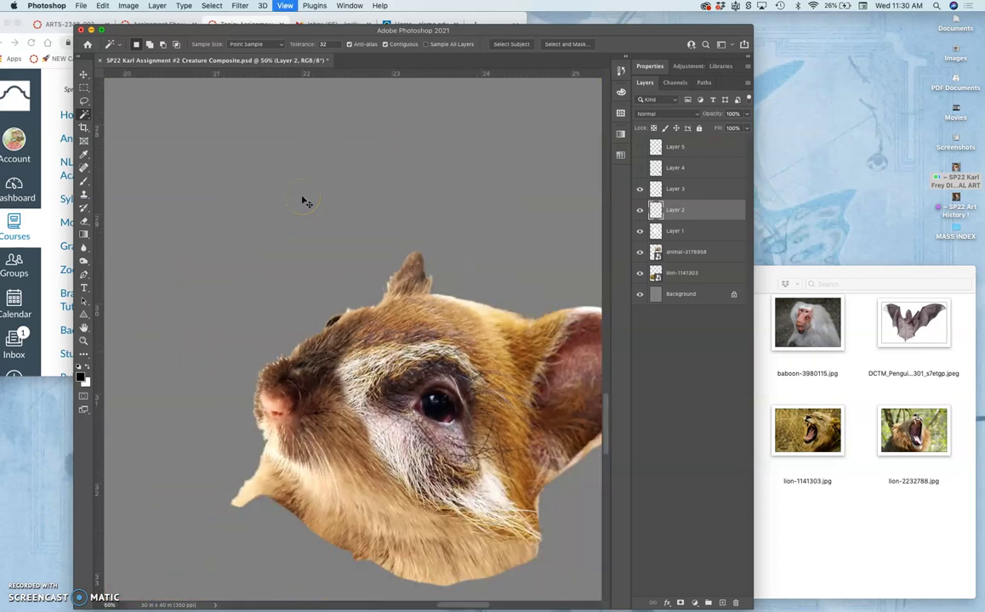
pyautogui.hscroll(5, 304, 202)
pyautogui.scroll(-3, 305, 201)
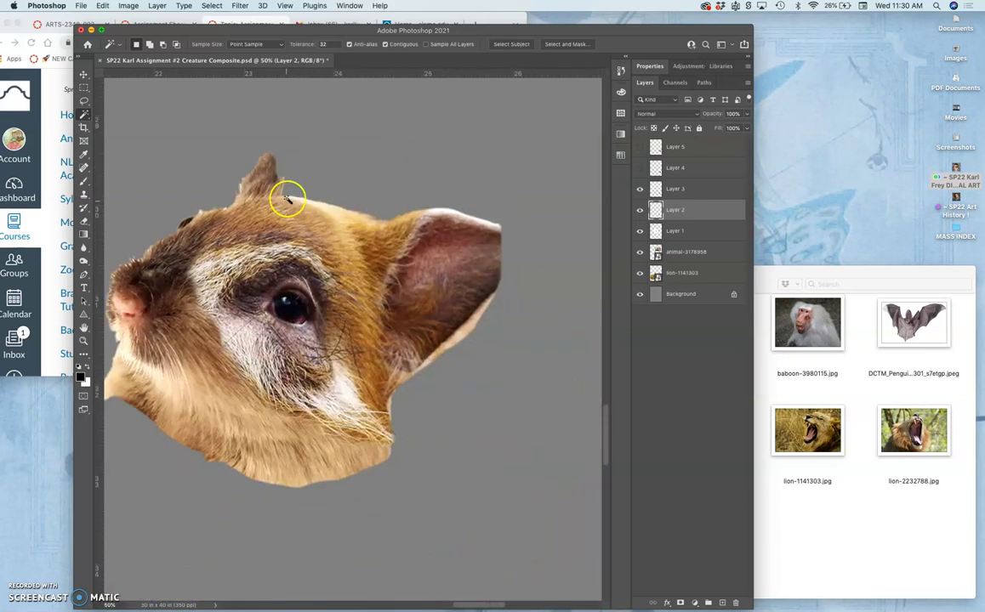
# Step: Show Layer 4 with the large dark ear and make it the active layer
pyautogui.click(640, 189)
pyautogui.click(641, 169)
pyautogui.click(642, 170)
pyautogui.click(642, 169)
pyautogui.click(678, 170)
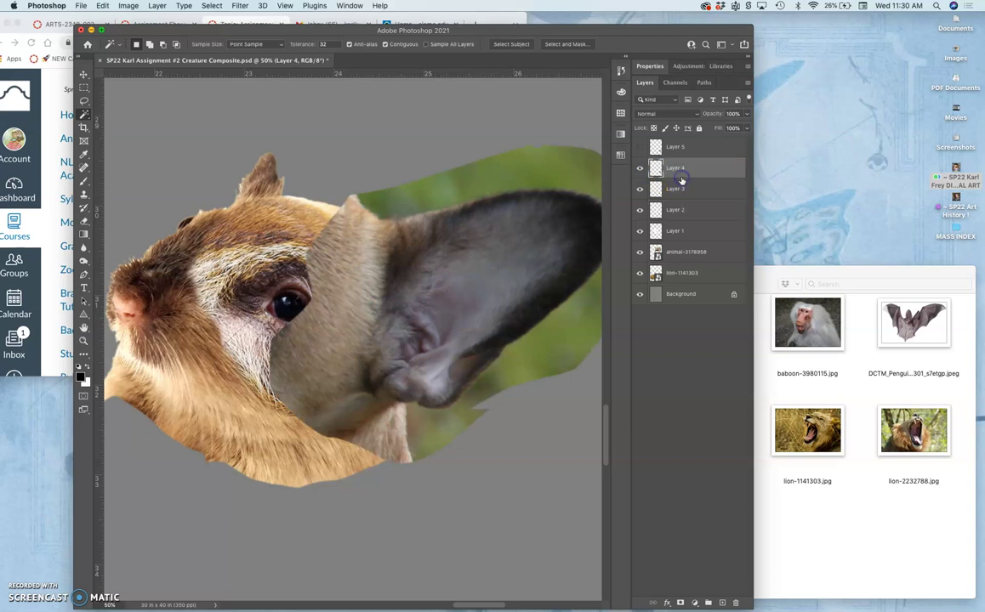
# Step: Apply a Levels adjustment to the ear on Layer 4 with input levels 12, 1.02 and 223
pyautogui.scroll(-5, 530, 238)
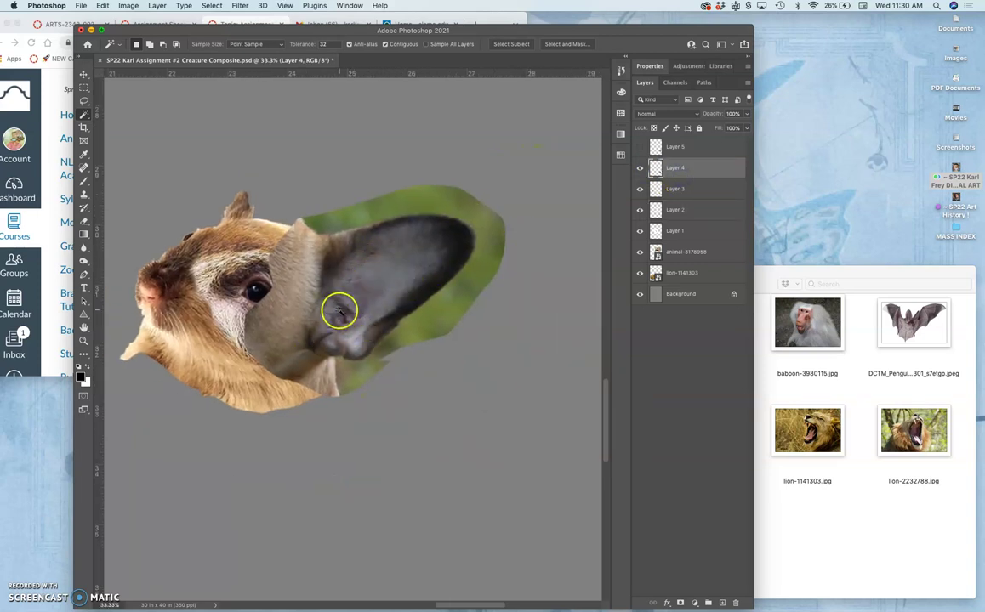
pyautogui.click(129, 6)
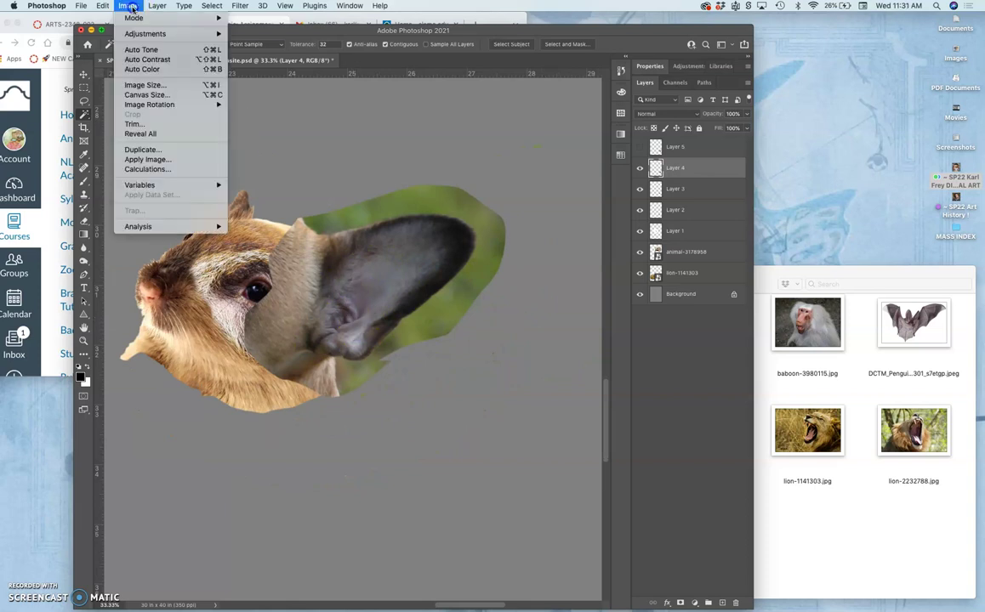
pyautogui.moveTo(147, 33)
pyautogui.click(247, 43)
pyautogui.moveTo(456, 169); pyautogui.dragTo(397, 172)
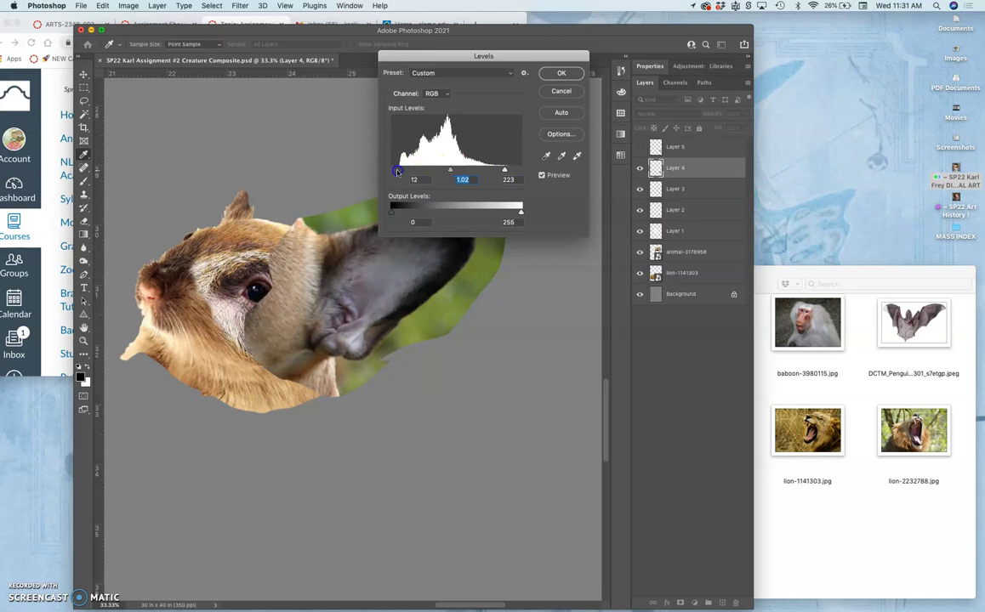
pyautogui.click(561, 73)
# Step: Apply Color Balance to Layer 4's ear: midtones +16, 0, -3; shadows 0, 0, +11; highlights +15, 0, -11
pyautogui.click(128, 7)
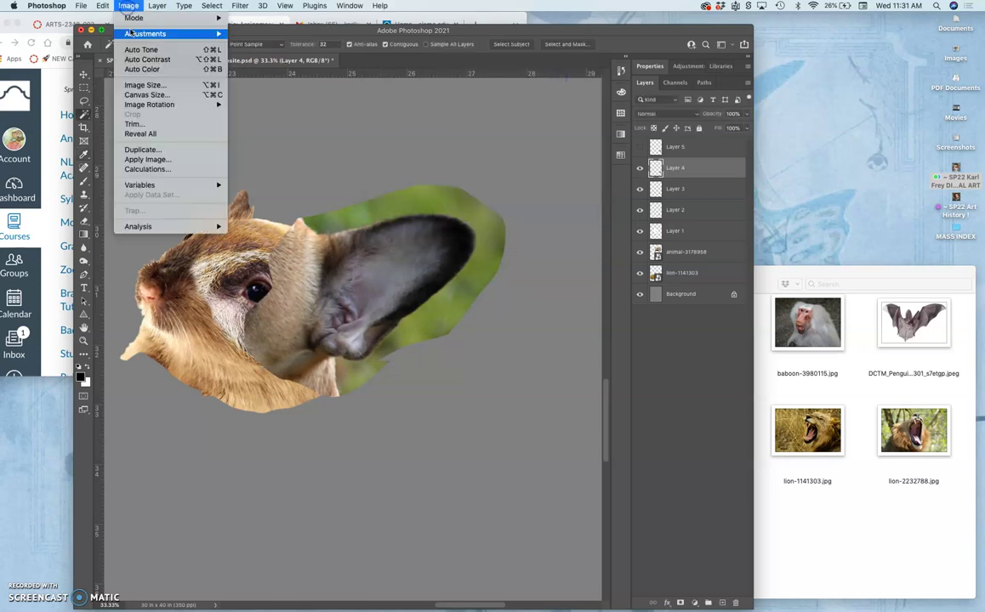
pyautogui.moveTo(145, 33)
pyautogui.click(241, 99)
pyautogui.moveTo(481, 111); pyautogui.dragTo(480, 115)
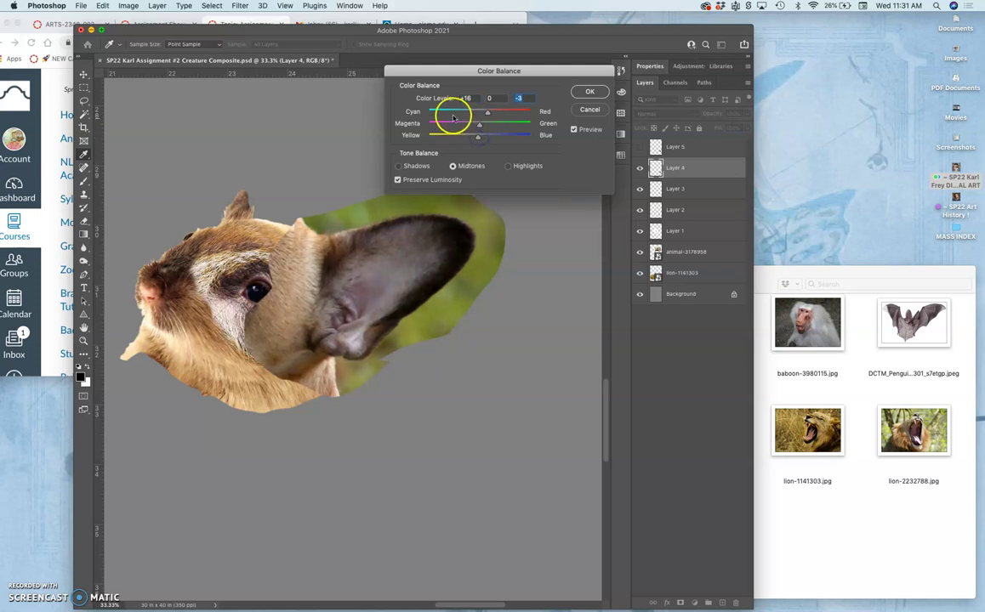
pyautogui.click(399, 166)
pyautogui.moveTo(484, 140); pyautogui.dragTo(490, 139)
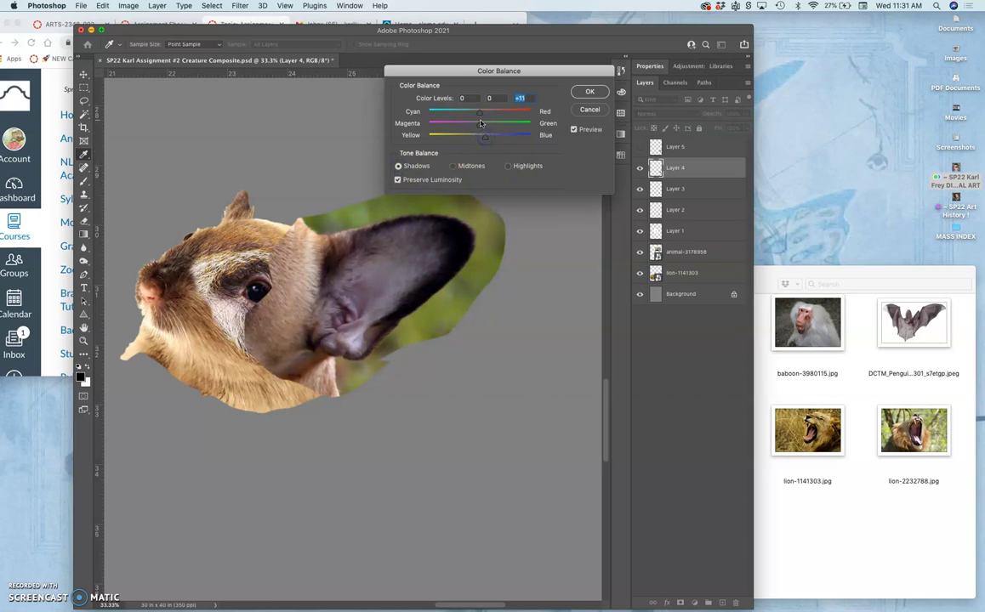
pyautogui.click(508, 166)
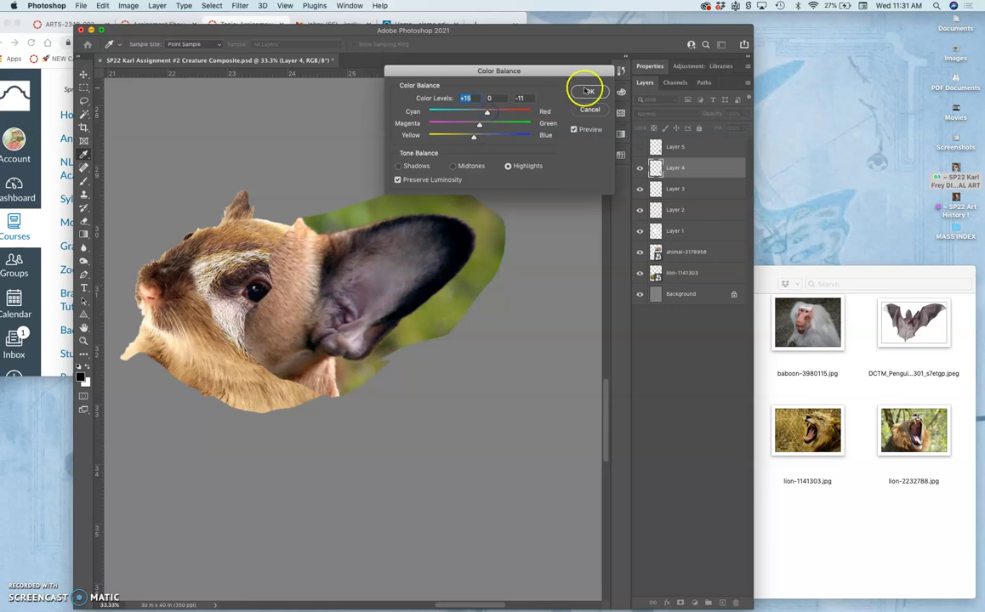
pyautogui.click(587, 91)
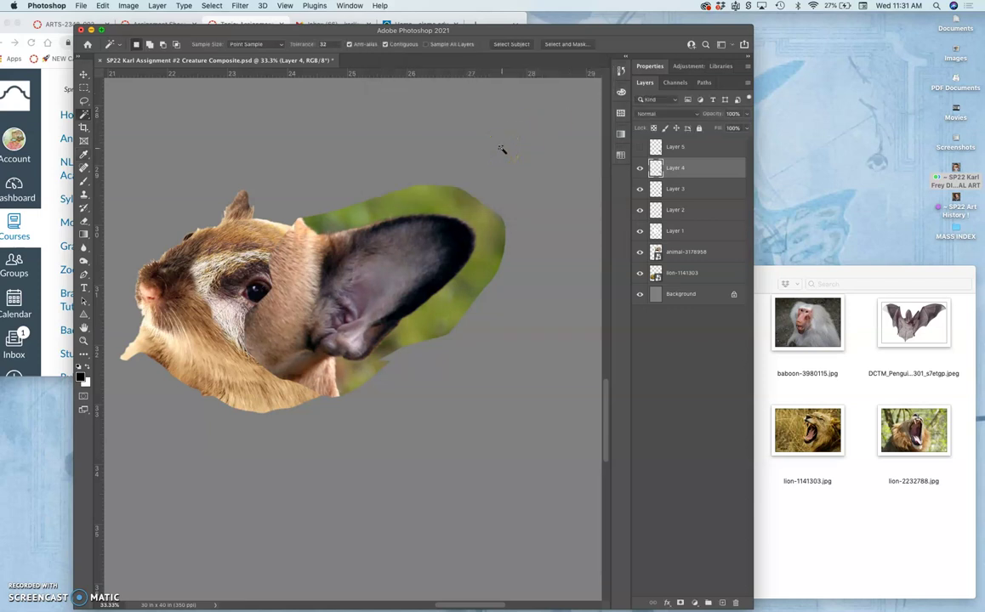
# Step: Warp the ear on Layer 4, reshaping its inner base and the fur beside the eye to fit the head
pyautogui.press('super+t')
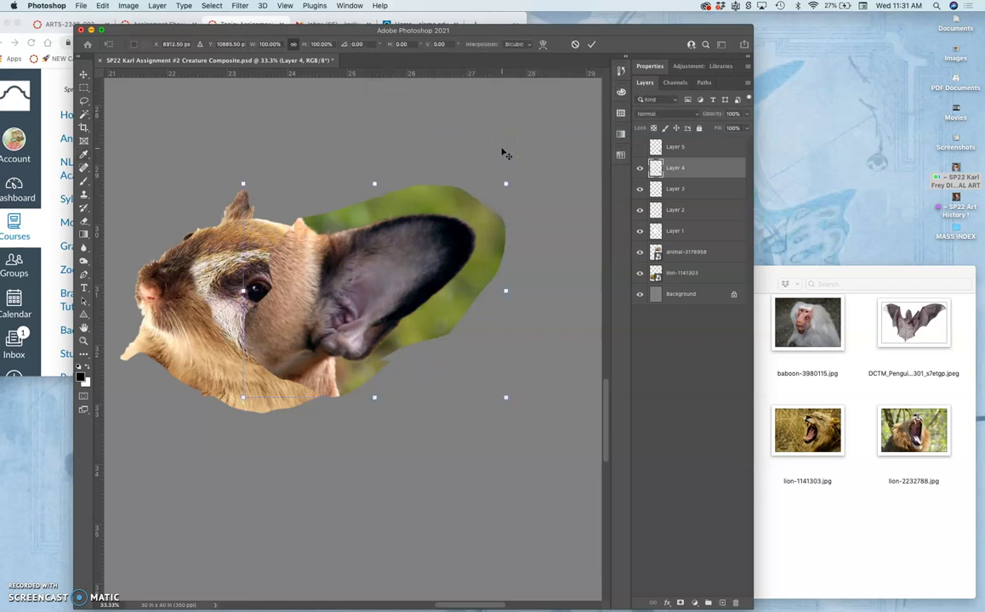
pyautogui.rightClick(426, 268)
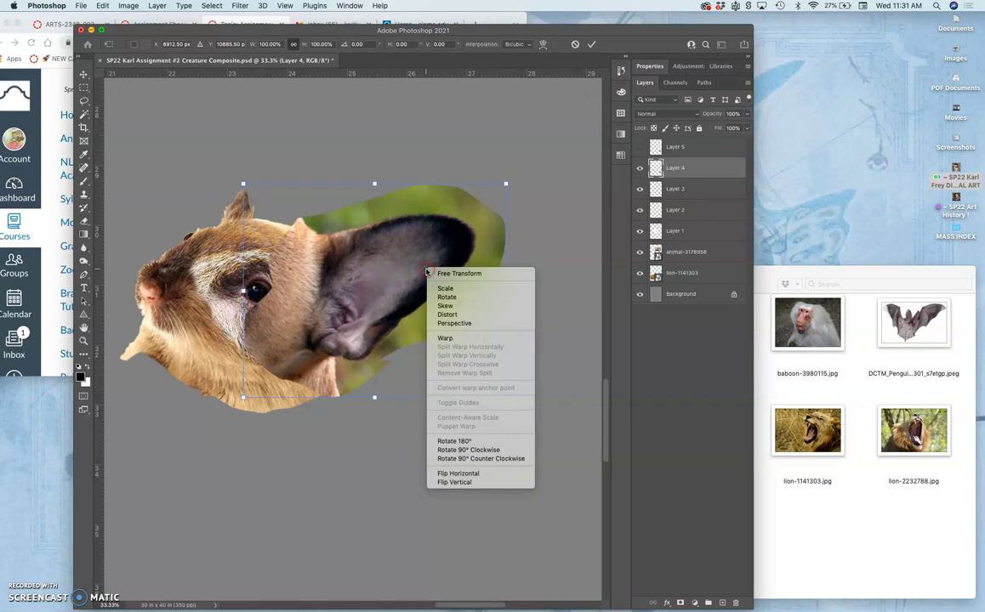
pyautogui.click(443, 340)
pyautogui.moveTo(279, 341); pyautogui.dragTo(305, 360)
pyautogui.moveTo(357, 266); pyautogui.dragTo(321, 260)
pyautogui.moveTo(337, 303); pyautogui.dragTo(331, 303)
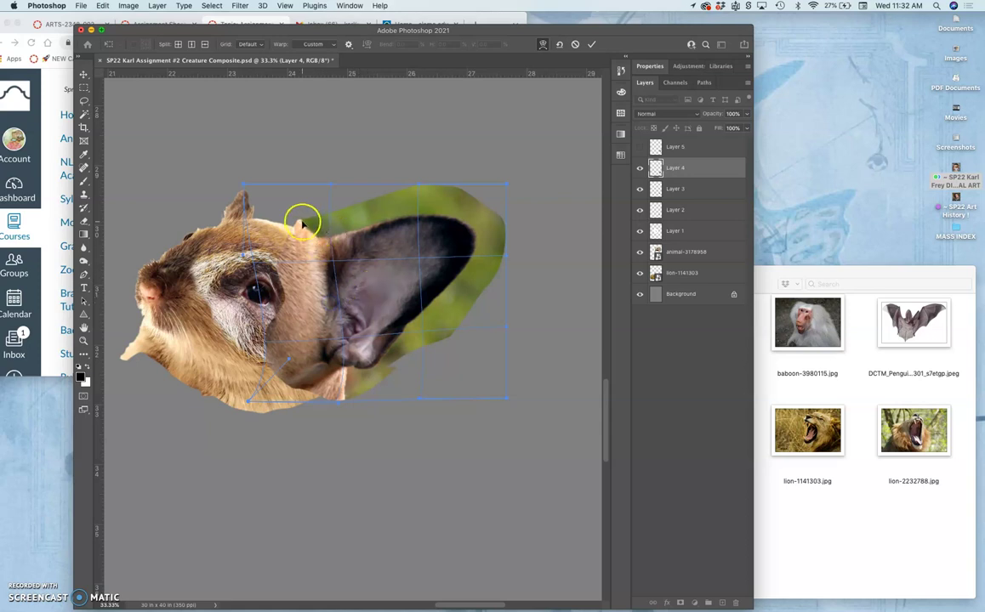
pyautogui.moveTo(320, 329); pyautogui.dragTo(323, 321)
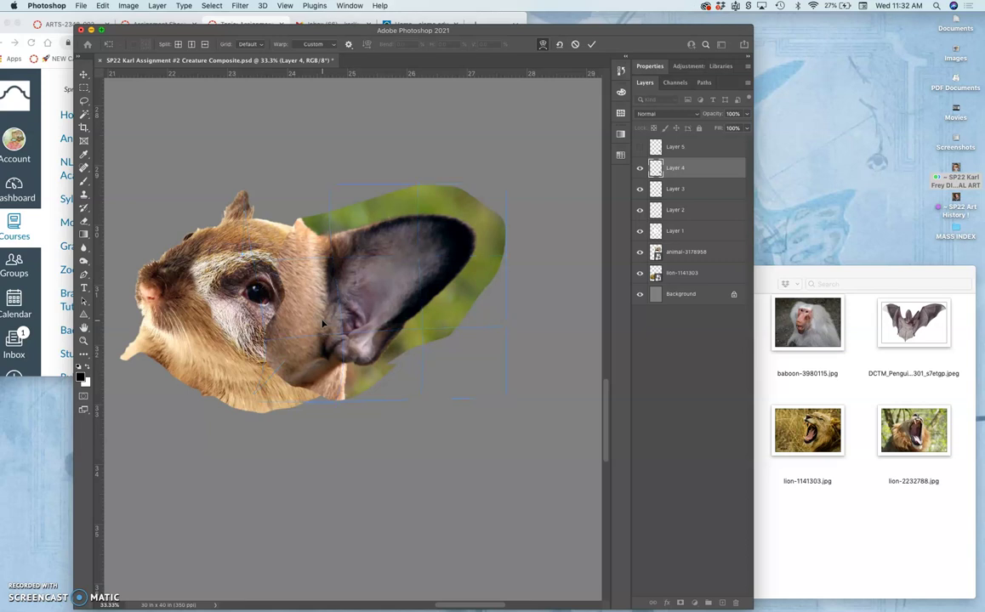
pyautogui.press('Return')
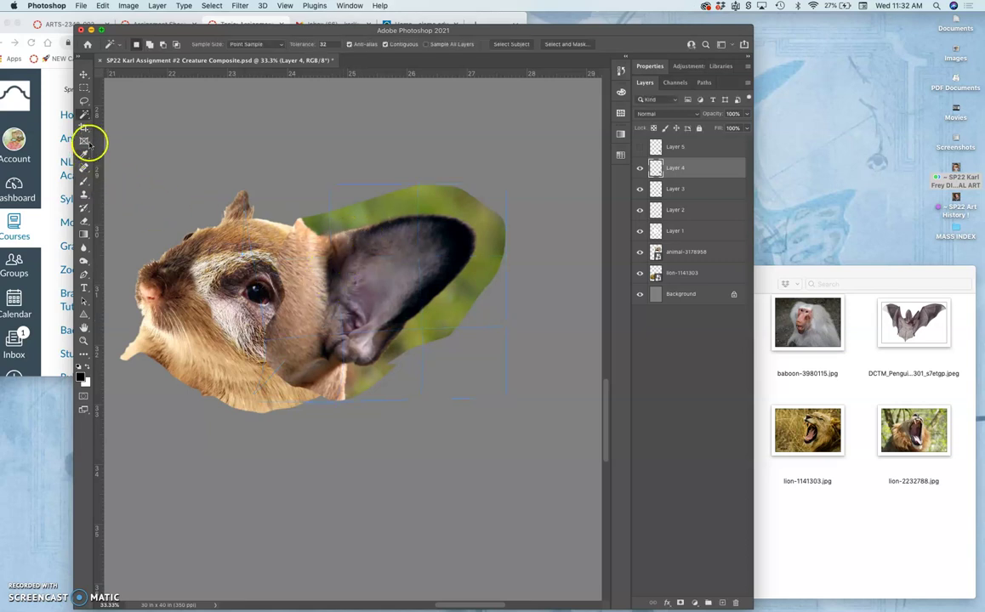
# Step: Copy a lassoed area of the inner ear and adjoining fur from Layer 4 to a new layer, and delete Layer 4
pyautogui.click(83, 101)
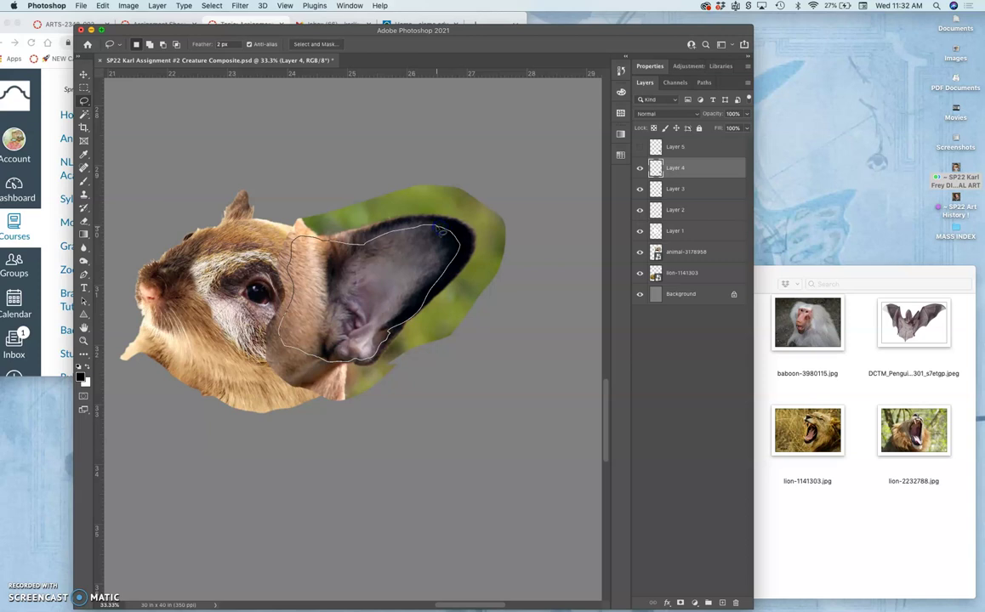
pyautogui.press('super+j')
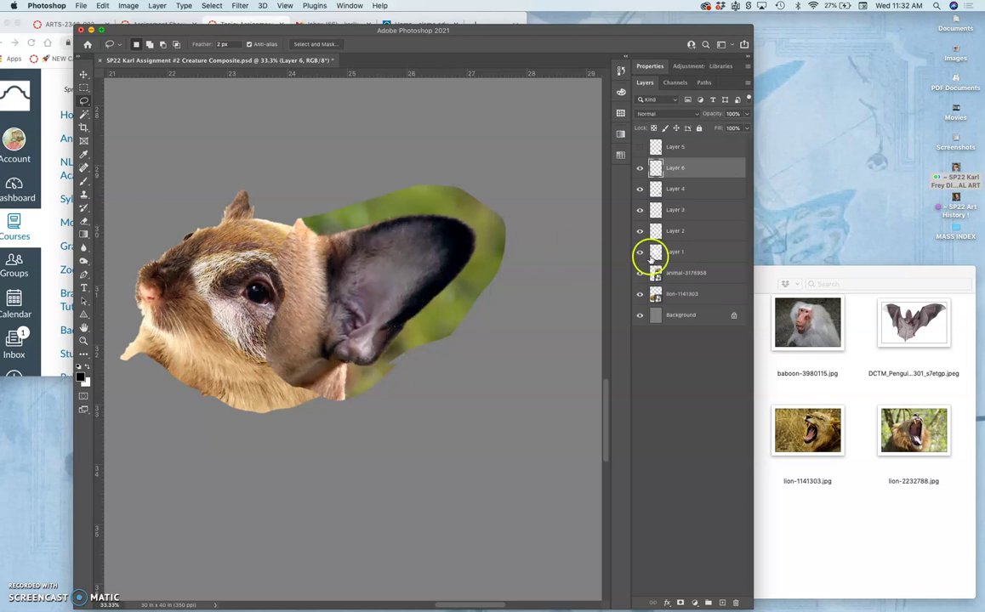
pyautogui.click(677, 188)
pyautogui.press('Delete')
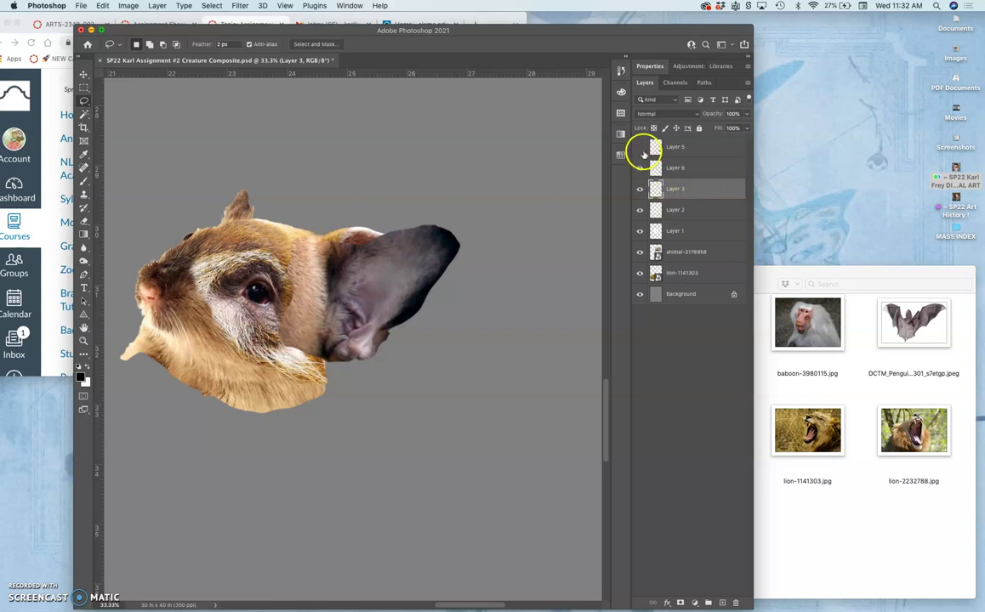
pyautogui.click(639, 168)
pyautogui.click(640, 168)
# Step: Show Layer 5 with the bat ears and move it below Layer 6 in the stacking order
pyautogui.click(641, 148)
pyautogui.click(672, 148)
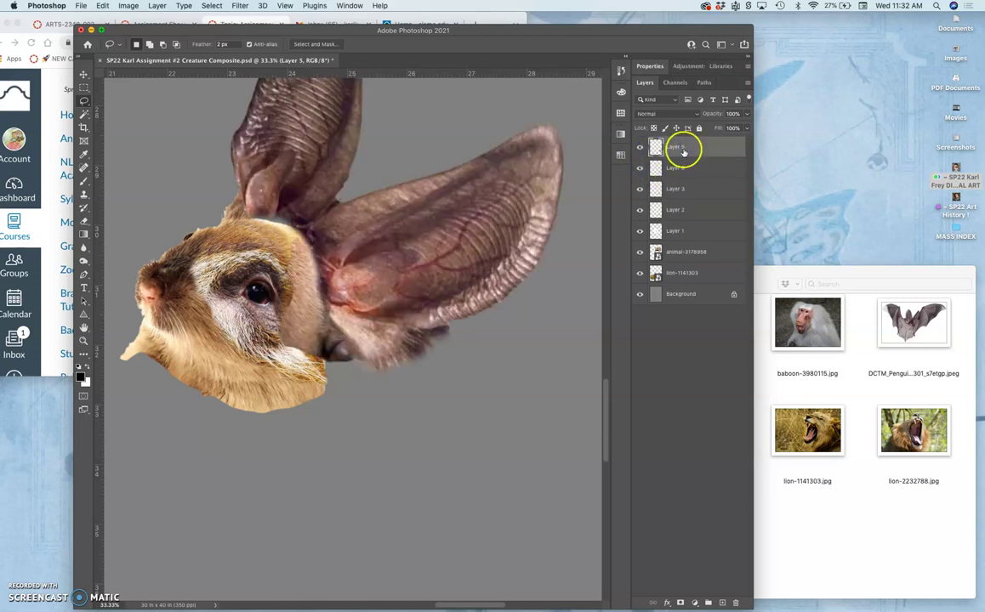
pyautogui.moveTo(683, 150); pyautogui.dragTo(677, 179)
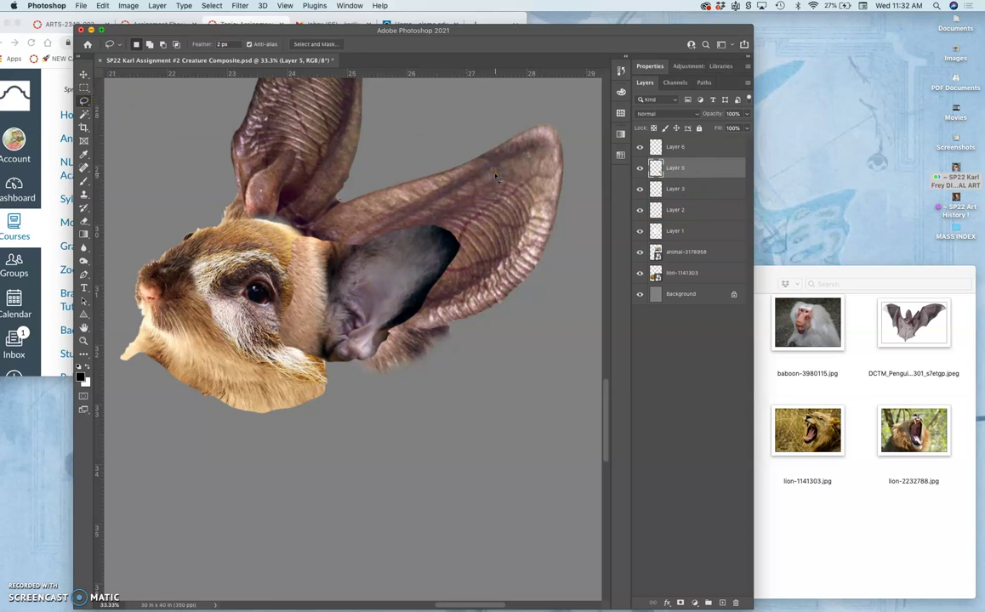
# Step: Shift the bat ears on Layer 5 closer to the head and warp the near ear's furry base around the cheek
pyautogui.press('super+t')
pyautogui.moveTo(526, 204); pyautogui.dragTo(497, 228)
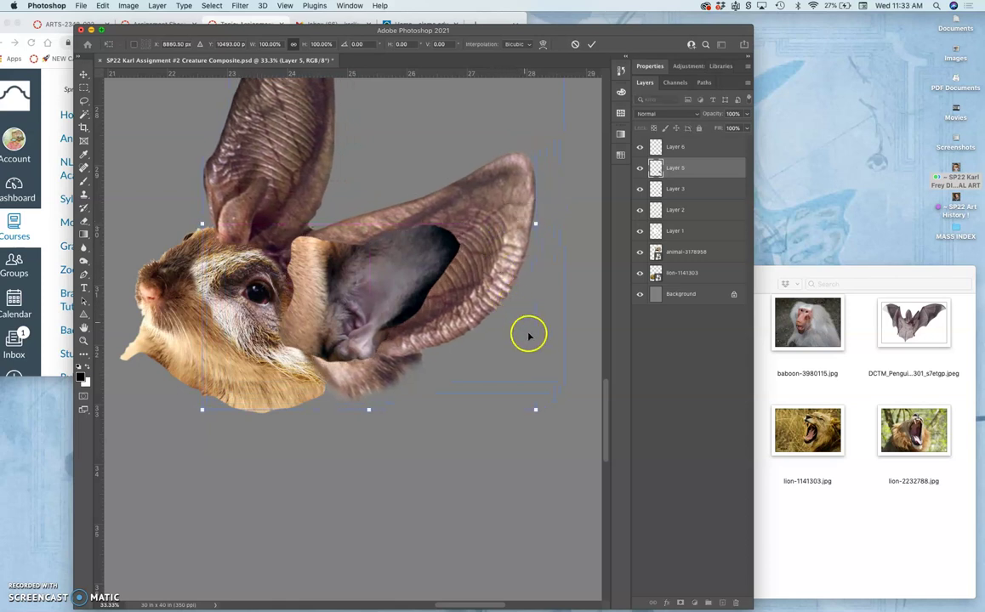
pyautogui.rightClick(470, 318)
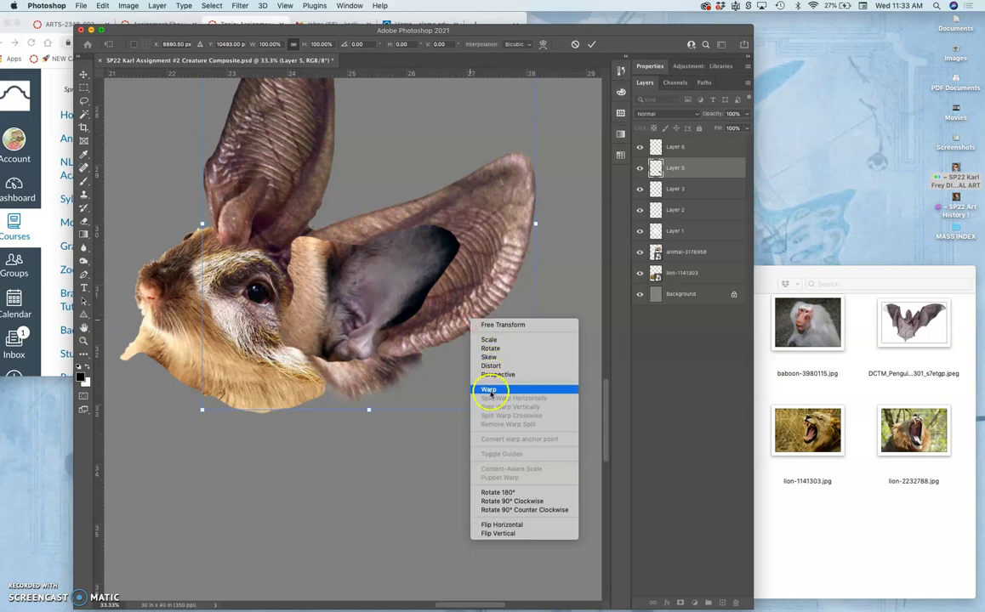
pyautogui.click(491, 392)
pyautogui.moveTo(277, 269); pyautogui.dragTo(239, 229)
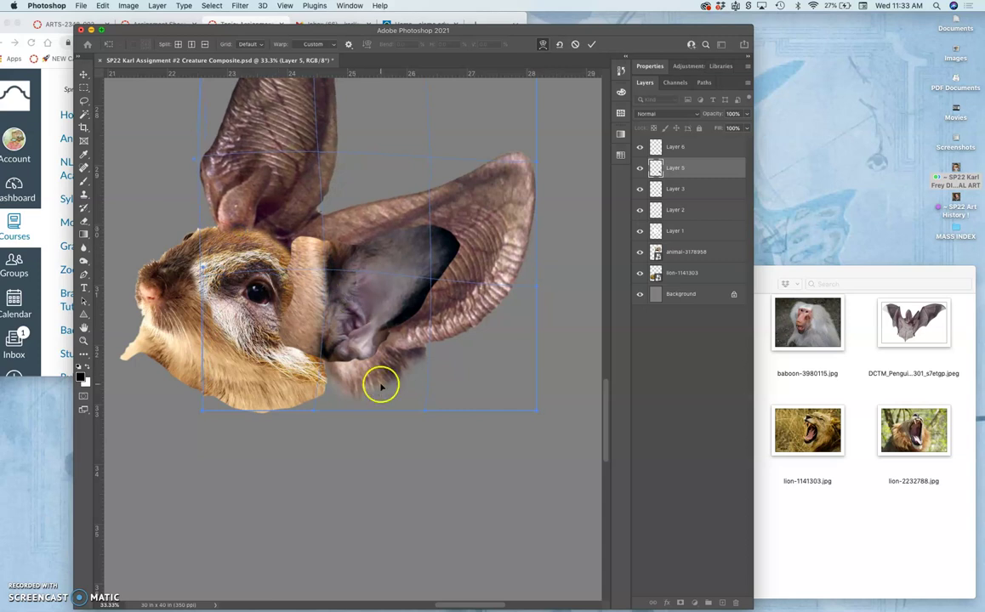
pyautogui.moveTo(380, 384); pyautogui.dragTo(352, 401)
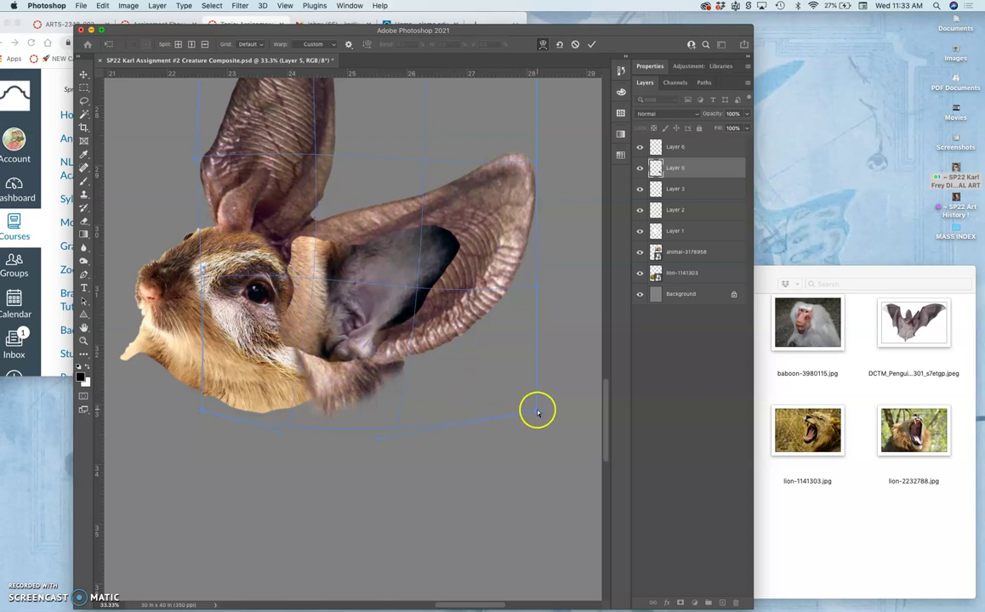
pyautogui.moveTo(536, 412); pyautogui.dragTo(449, 391)
pyautogui.moveTo(338, 402)
pyautogui.mouseDown()
pyautogui.moveTo(326, 401)
pyautogui.moveTo(327, 409)
pyautogui.moveTo(332, 398)
pyautogui.mouseUp()
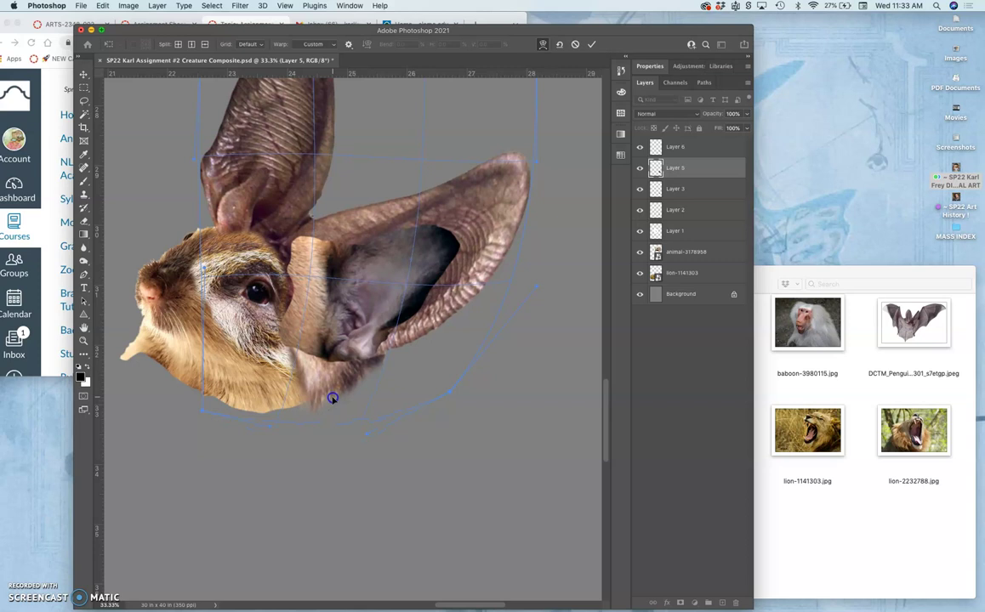
# Step: Warp the upright bat ear on Layer 5, leaning its tip toward the snout and tightening its outer edge and base, and commit the transform
pyautogui.moveTo(283, 244); pyautogui.dragTo(292, 252)
pyautogui.moveTo(267, 192); pyautogui.dragTo(262, 169)
pyautogui.scroll(3, 262, 168)
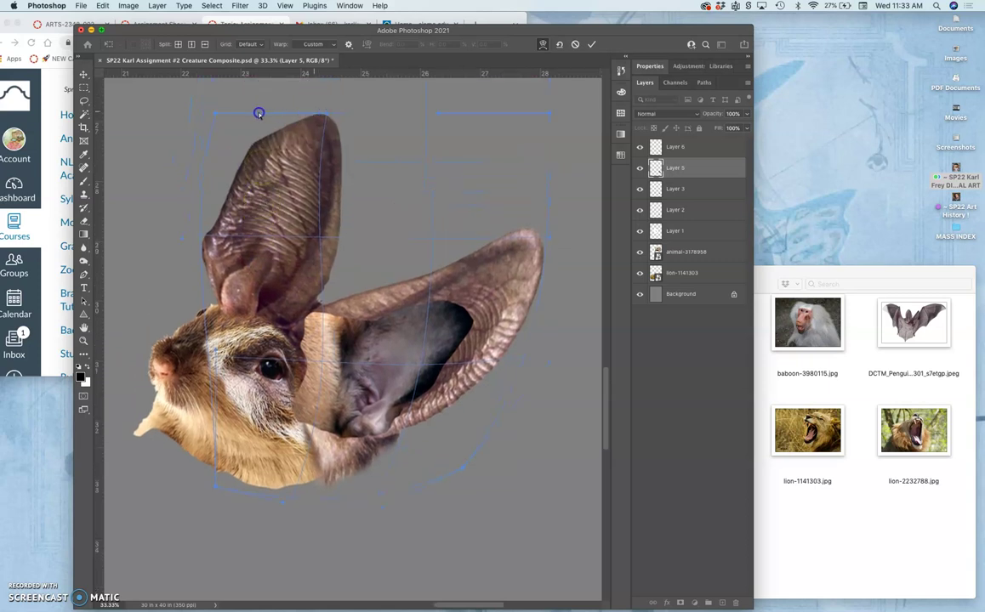
pyautogui.moveTo(241, 119); pyautogui.dragTo(189, 121)
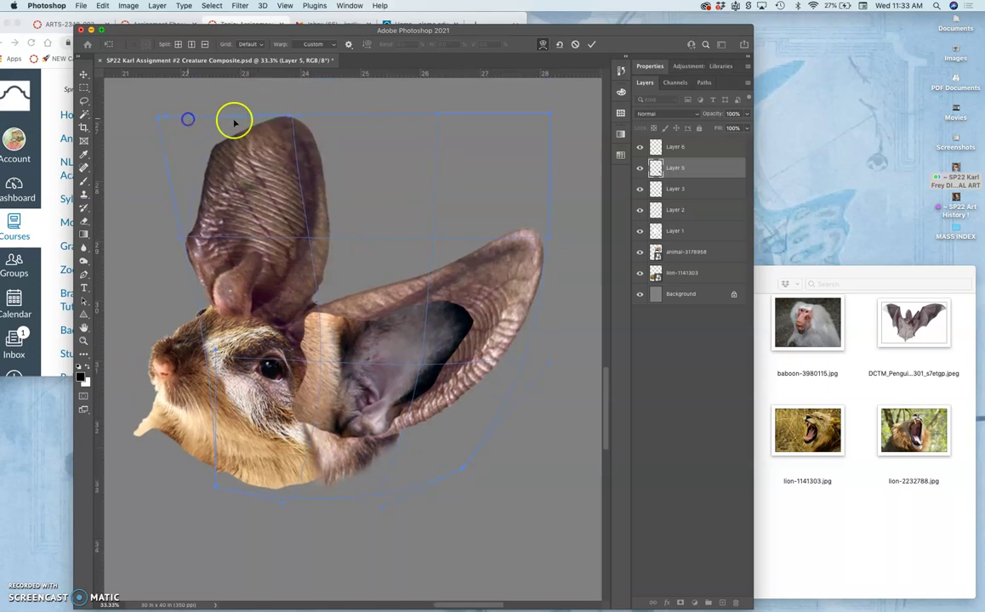
pyautogui.moveTo(299, 120); pyautogui.dragTo(264, 121)
pyautogui.moveTo(185, 168); pyautogui.dragTo(215, 183)
pyautogui.click(225, 298)
pyautogui.moveTo(224, 298)
pyautogui.mouseDown()
pyautogui.moveTo(213, 296)
pyautogui.moveTo(219, 309)
pyautogui.mouseUp()
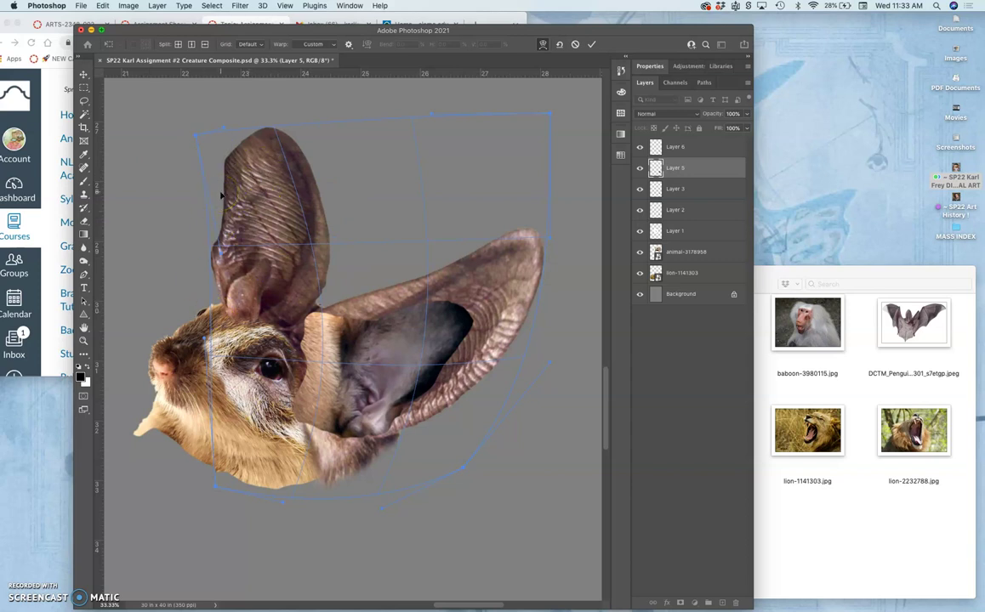
pyautogui.press('Return')
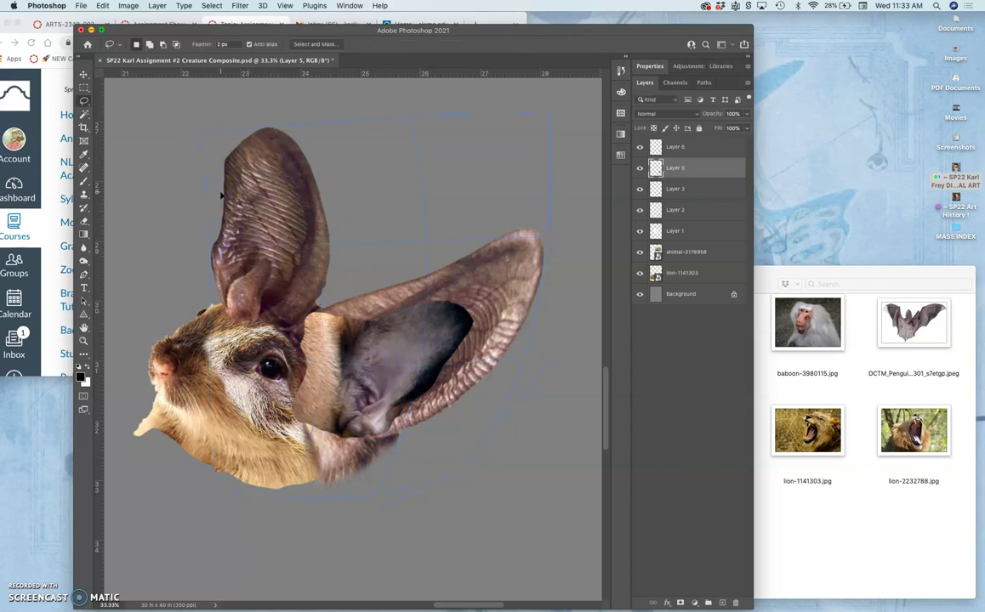
# Step: Apply a Levels adjustment to the inner ear on Layer 6 with input levels 13, 1.43 and 226
pyautogui.scroll(-2, 228, 220)
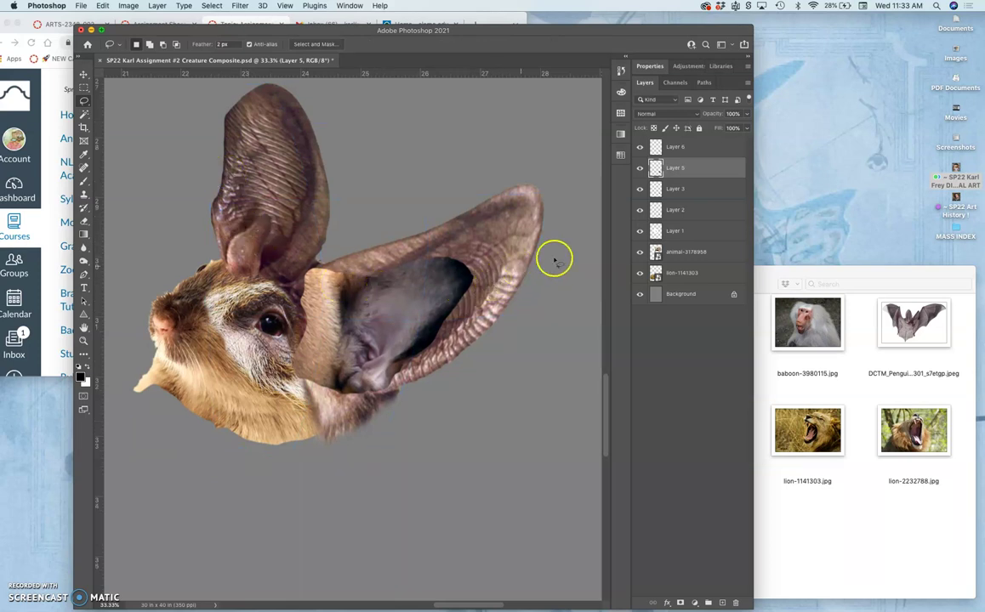
pyautogui.click(678, 149)
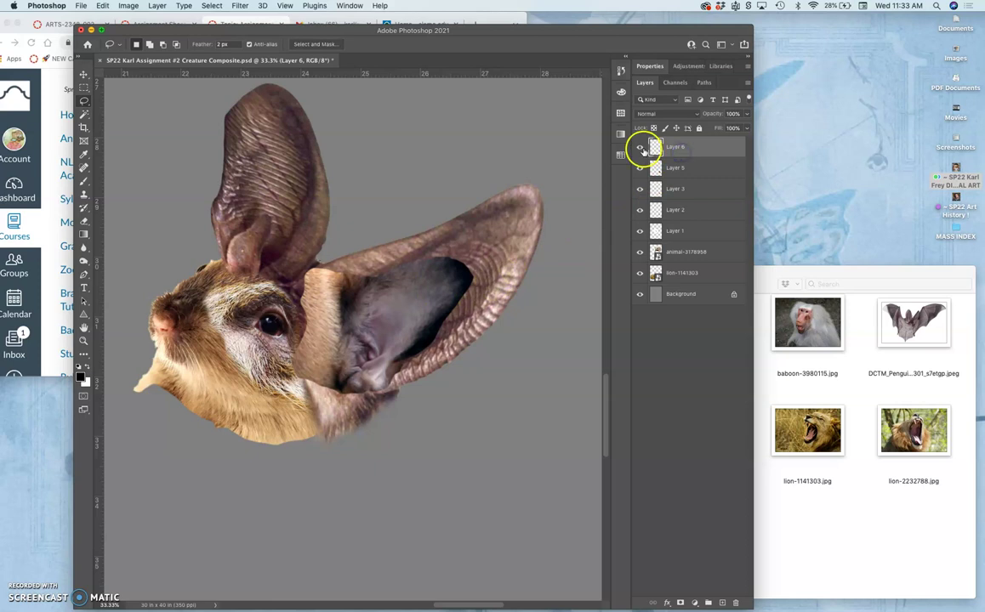
pyautogui.click(640, 148)
pyautogui.click(640, 148)
pyautogui.click(129, 5)
pyautogui.moveTo(140, 34)
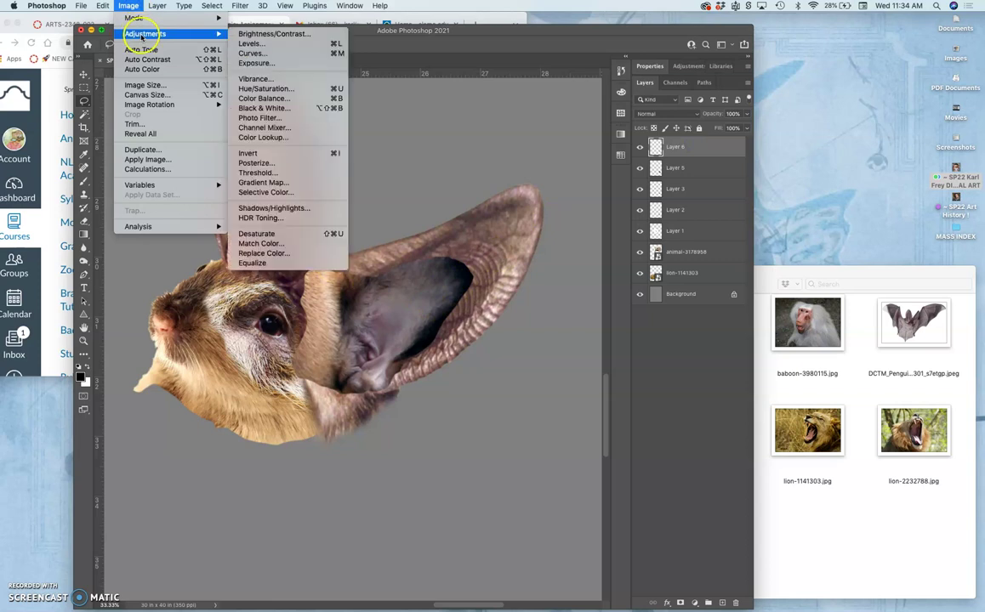
pyautogui.click(244, 44)
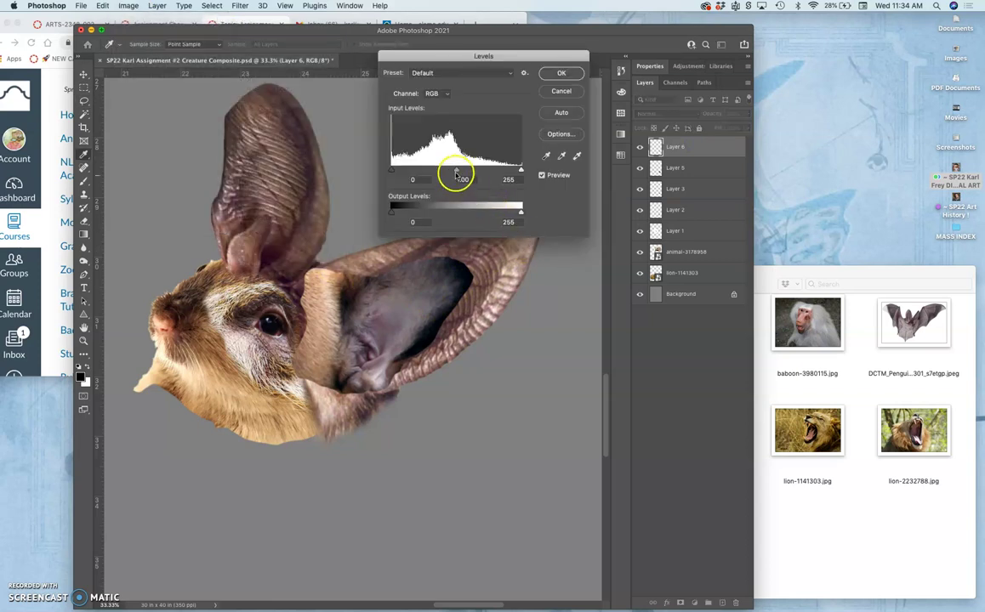
pyautogui.moveTo(457, 171); pyautogui.dragTo(436, 171)
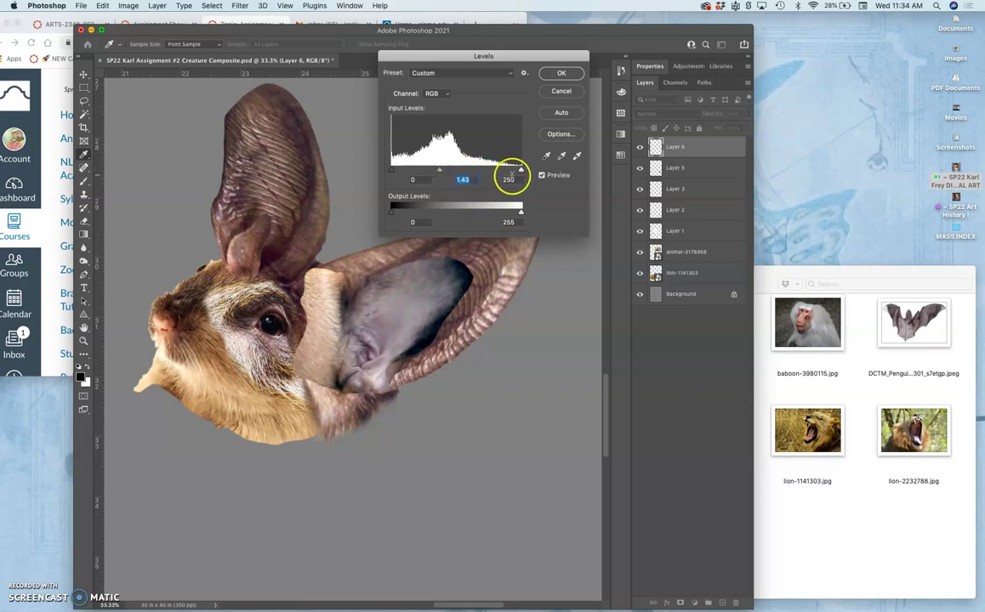
pyautogui.moveTo(516, 170); pyautogui.dragTo(505, 169)
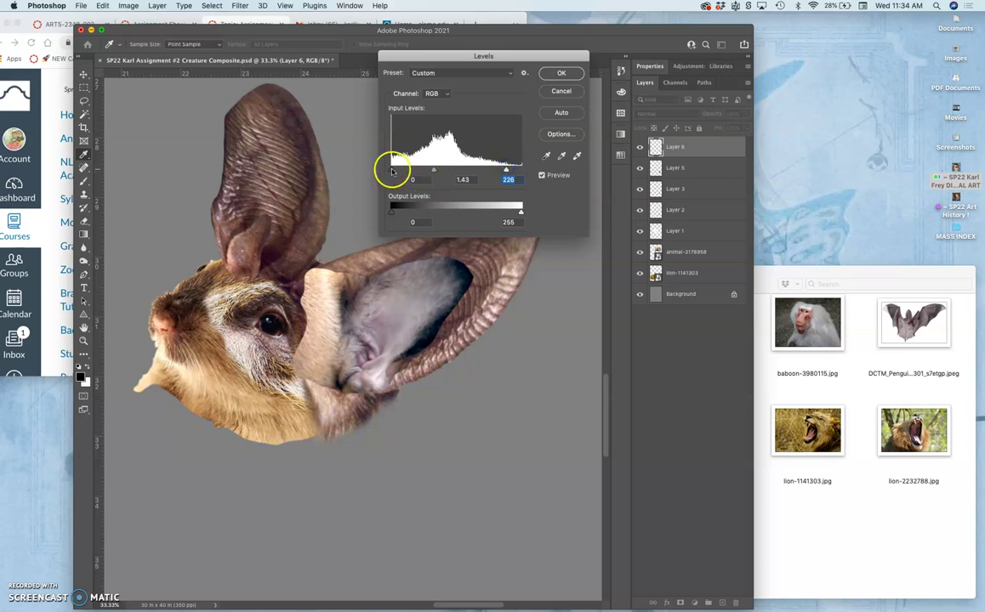
pyautogui.moveTo(393, 170); pyautogui.dragTo(398, 171)
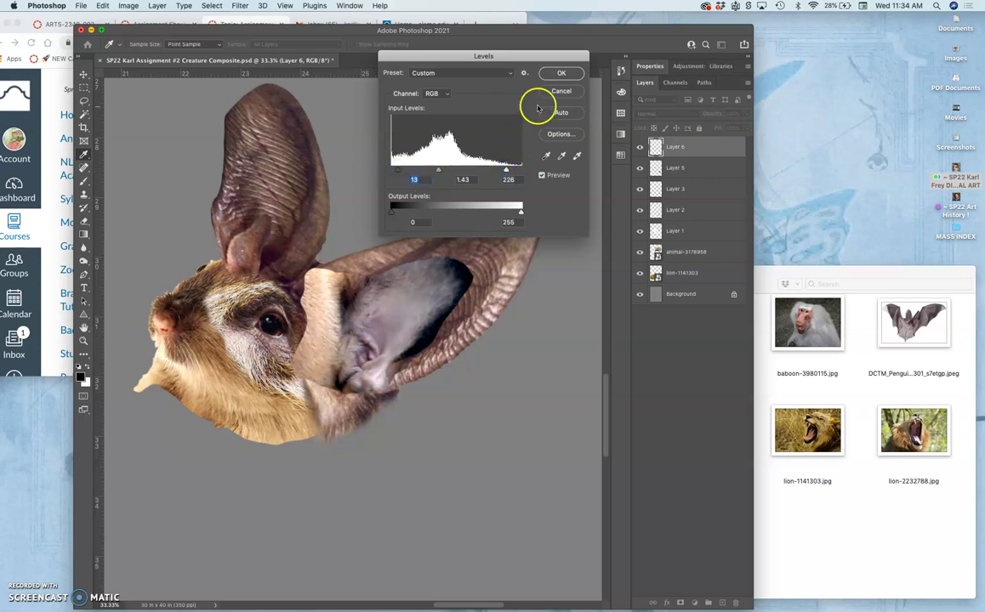
pyautogui.click(558, 74)
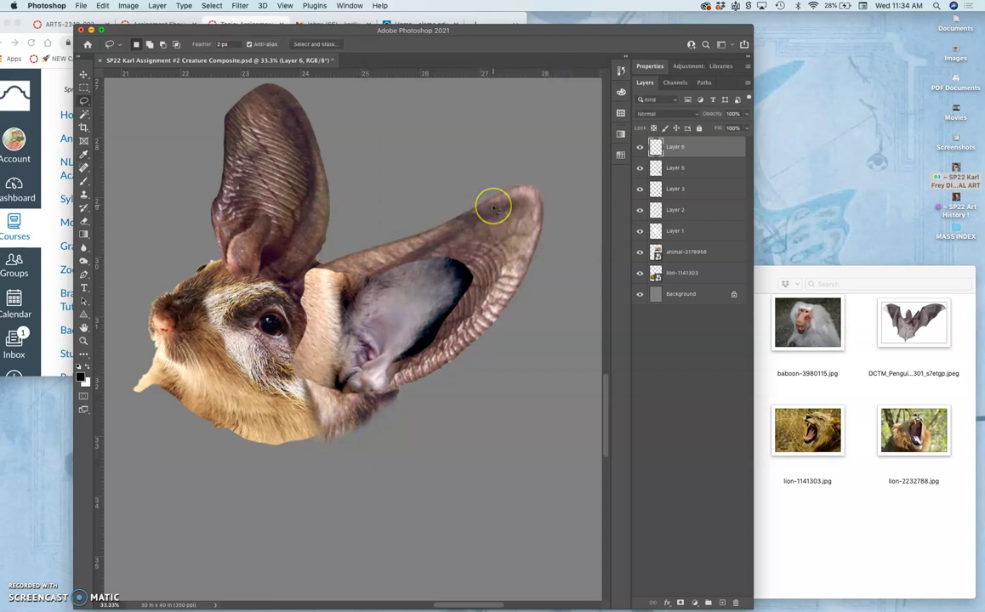
# Step: Warp the inner ear on Layer 6, stretching its furry edge toward the eye, and commit the transform
pyautogui.hotkey('ctrl', 't')
pyautogui.moveTo(510, 249); pyautogui.dragTo(510, 278)
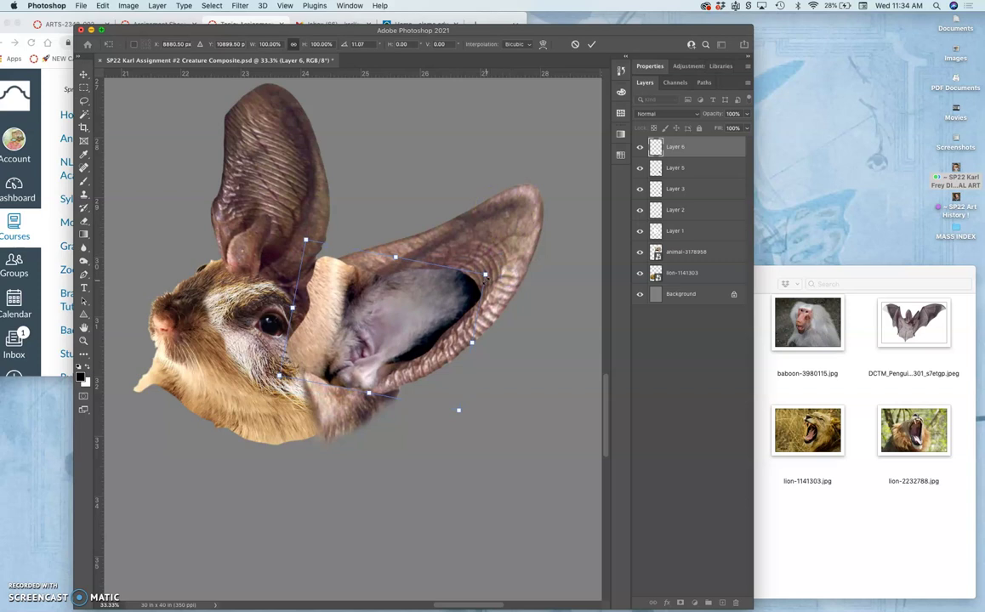
pyautogui.hotkey('ctrl', 'z')
pyautogui.rightClick(418, 298)
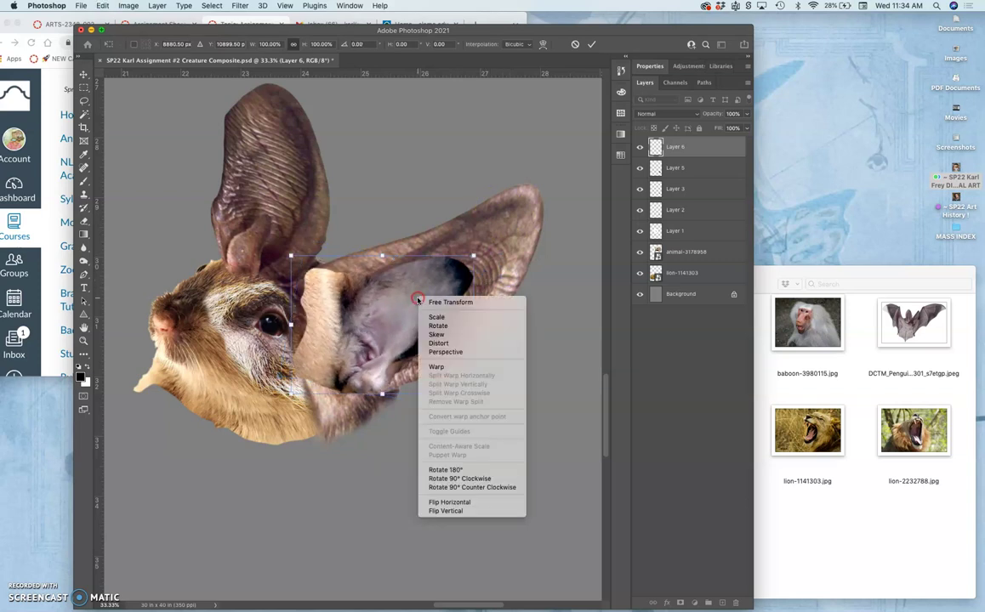
pyautogui.click(436, 368)
pyautogui.moveTo(303, 270); pyautogui.dragTo(269, 287)
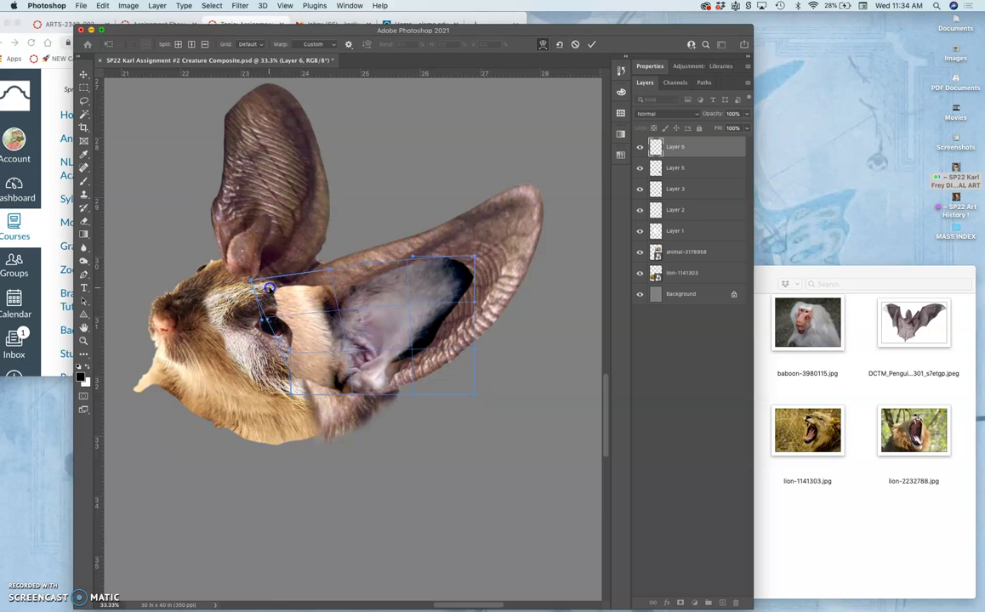
pyautogui.press('Return')
pyautogui.press('l')
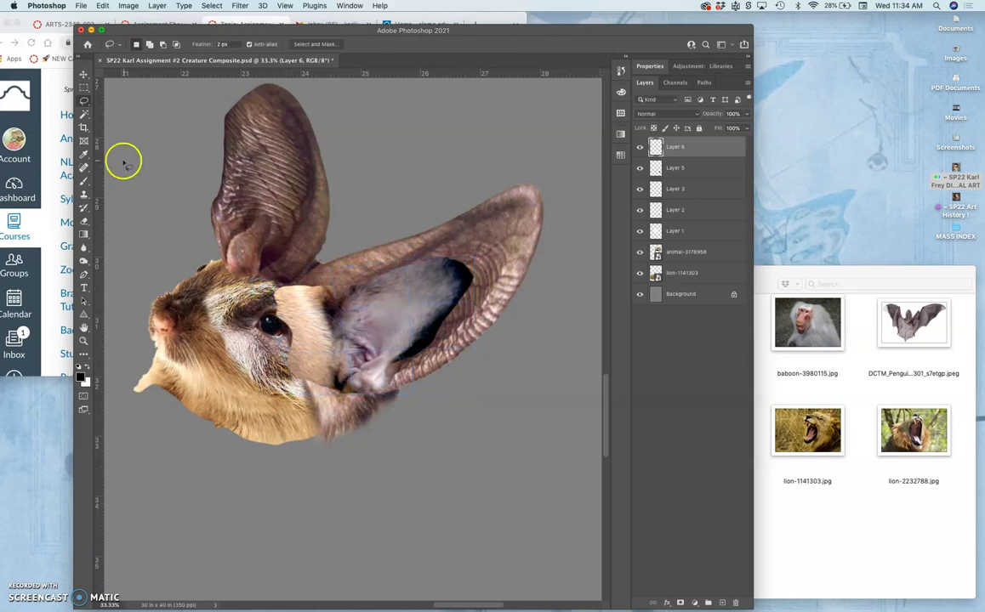
# Step: Erase the tan fur beside the eye and the dark outer edge of the inner ear on Layer 6 with a 300 px eraser at full opacity
pyautogui.click(85, 222)
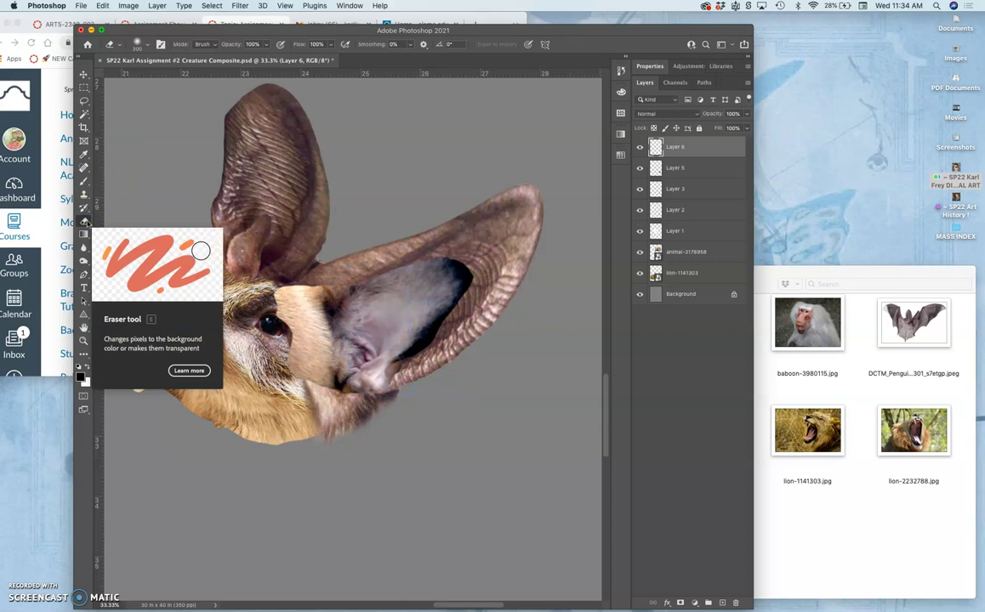
pyautogui.moveTo(307, 277)
pyautogui.mouseDown()
pyautogui.moveTo(281, 270)
pyautogui.moveTo(272, 293)
pyautogui.moveTo(288, 370)
pyautogui.mouseUp()
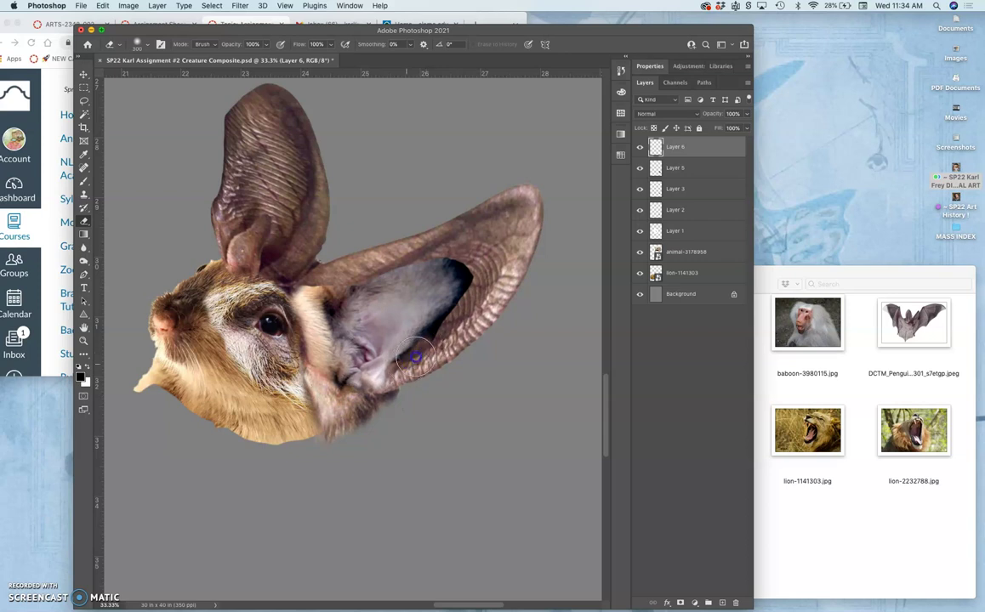
pyautogui.moveTo(428, 343)
pyautogui.mouseDown()
pyautogui.moveTo(472, 275)
pyautogui.moveTo(440, 256)
pyautogui.moveTo(394, 267)
pyautogui.moveTo(298, 260)
pyautogui.moveTo(301, 280)
pyautogui.moveTo(319, 285)
pyautogui.moveTo(295, 279)
pyautogui.moveTo(283, 300)
pyautogui.moveTo(311, 293)
pyautogui.moveTo(280, 306)
pyautogui.moveTo(289, 323)
pyautogui.moveTo(242, 277)
pyautogui.mouseUp()
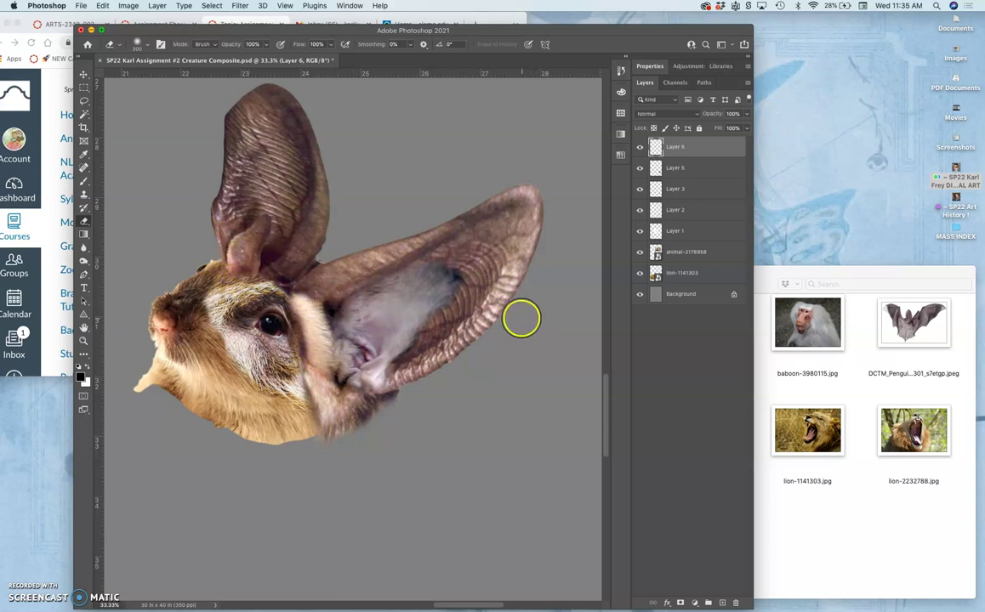
pyautogui.click(460, 271)
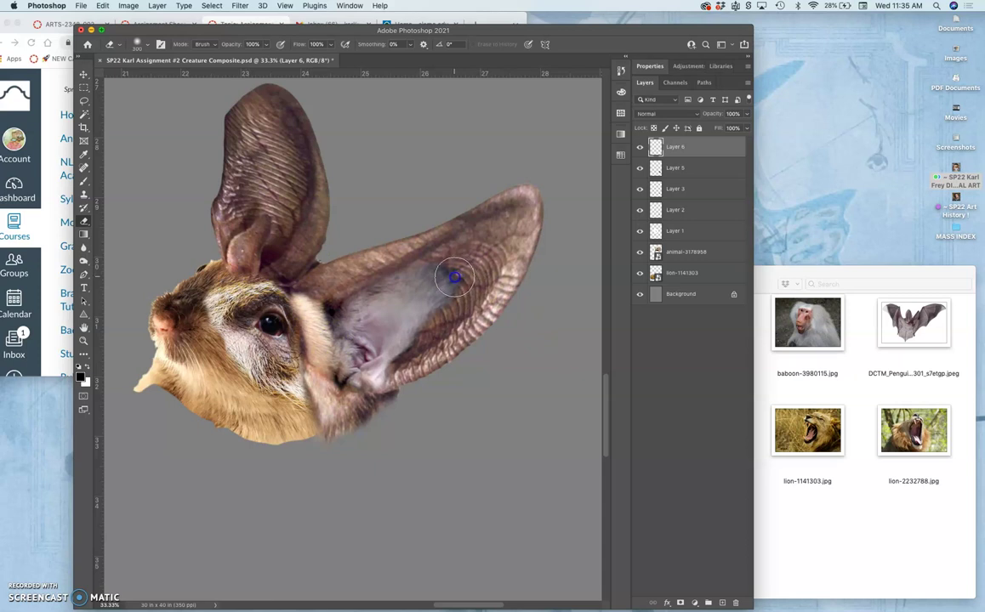
# Step: Soften the upper and outer edges of the inner ear on Layer 6 with the eraser at 63% opacity
pyautogui.click(266, 45)
pyautogui.click(437, 261)
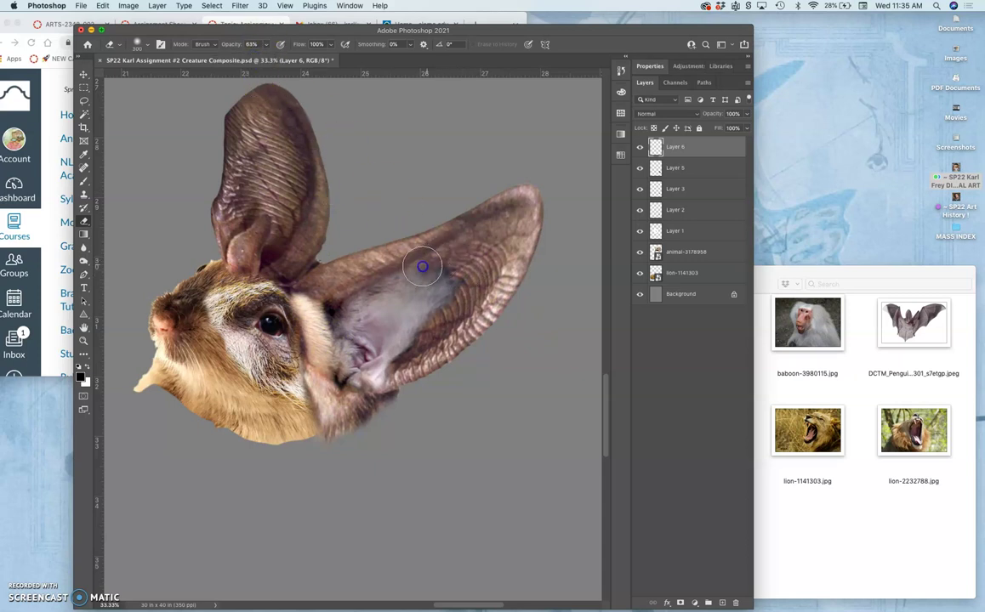
pyautogui.click(458, 241)
pyautogui.click(473, 276)
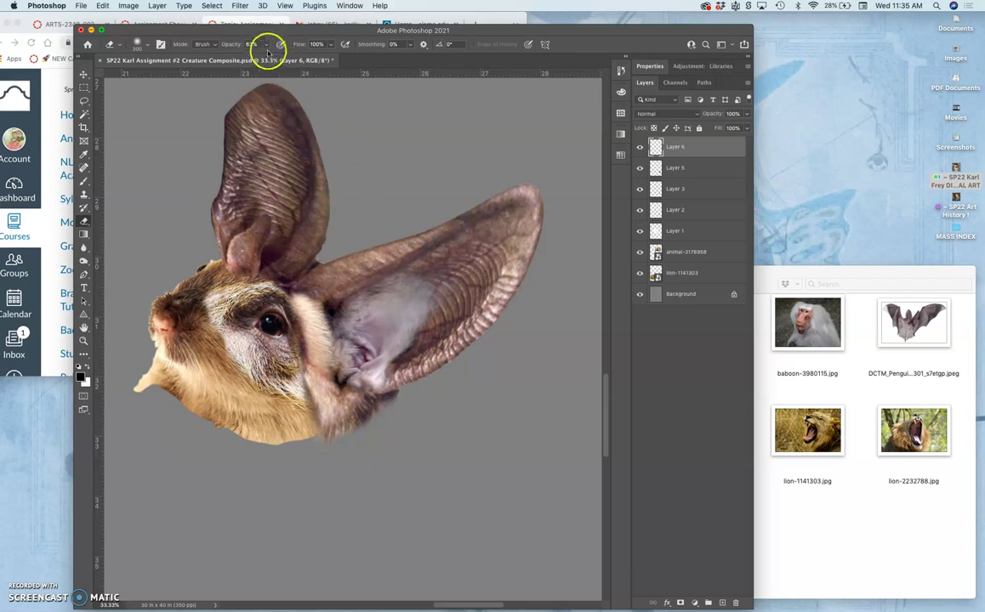
# Step: Fade the inner ear and the light fur strip beside the eye on Layer 6 with the eraser at 21% opacity
pyautogui.click(266, 44)
pyautogui.click(381, 190)
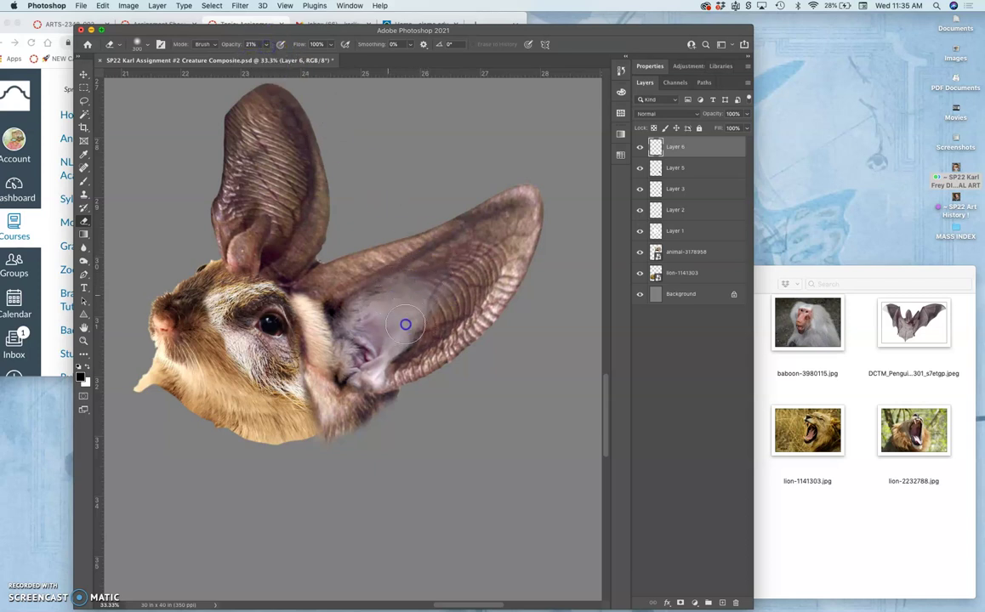
pyautogui.moveTo(392, 304)
pyautogui.mouseDown()
pyautogui.moveTo(441, 278)
pyautogui.moveTo(393, 310)
pyautogui.moveTo(385, 332)
pyautogui.moveTo(376, 288)
pyautogui.moveTo(332, 392)
pyautogui.moveTo(376, 375)
pyautogui.moveTo(381, 359)
pyautogui.moveTo(385, 337)
pyautogui.moveTo(350, 362)
pyautogui.moveTo(343, 329)
pyautogui.moveTo(368, 399)
pyautogui.moveTo(357, 362)
pyautogui.moveTo(370, 376)
pyautogui.moveTo(363, 347)
pyautogui.moveTo(355, 355)
pyautogui.moveTo(361, 424)
pyautogui.moveTo(338, 420)
pyautogui.moveTo(316, 395)
pyautogui.moveTo(302, 353)
pyautogui.moveTo(304, 369)
pyautogui.moveTo(305, 271)
pyautogui.moveTo(320, 299)
pyautogui.mouseUp()
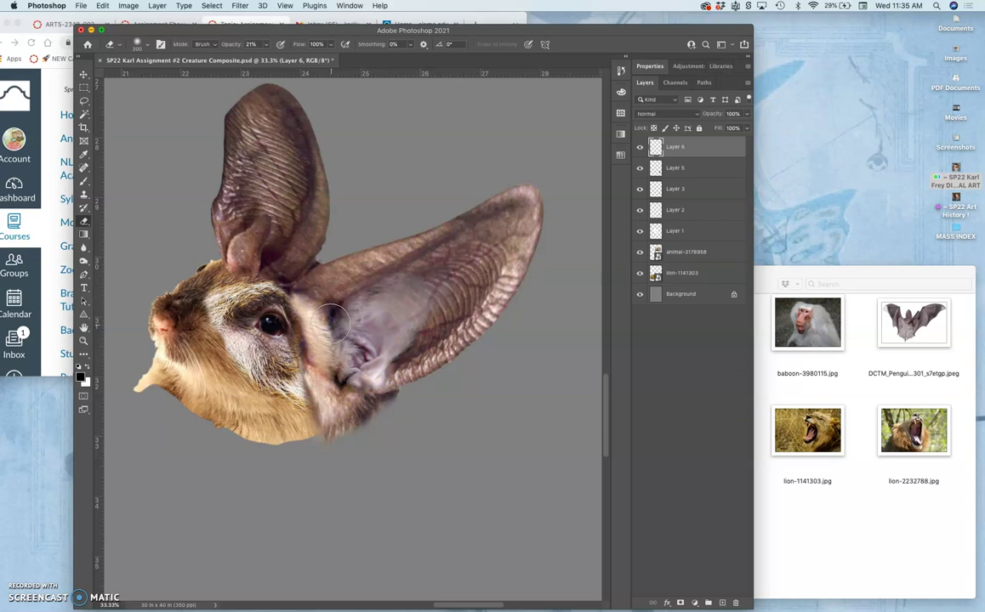
pyautogui.moveTo(329, 324); pyautogui.dragTo(292, 296)
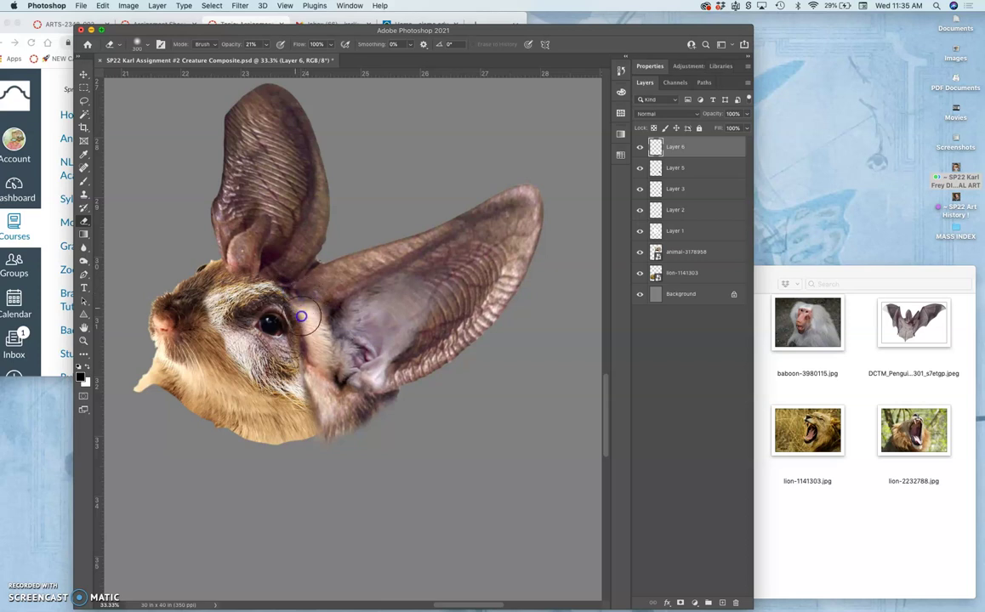
pyautogui.moveTo(303, 331)
pyautogui.mouseDown()
pyautogui.moveTo(294, 315)
pyautogui.moveTo(306, 370)
pyautogui.moveTo(294, 319)
pyautogui.moveTo(321, 348)
pyautogui.moveTo(315, 321)
pyautogui.moveTo(326, 483)
pyautogui.moveTo(307, 374)
pyautogui.moveTo(347, 345)
pyautogui.moveTo(332, 352)
pyautogui.moveTo(336, 334)
pyautogui.moveTo(414, 345)
pyautogui.moveTo(358, 293)
pyautogui.moveTo(314, 304)
pyautogui.mouseUp()
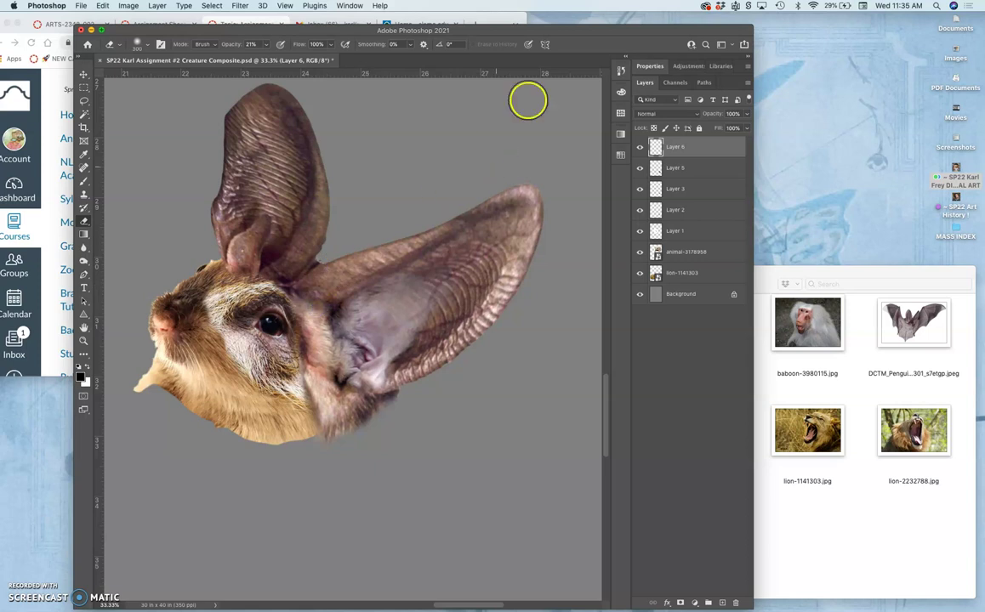
# Step: Compare earlier eraser states in the document history with the latest one, and undo the last eraser stroke
pyautogui.click(621, 71)
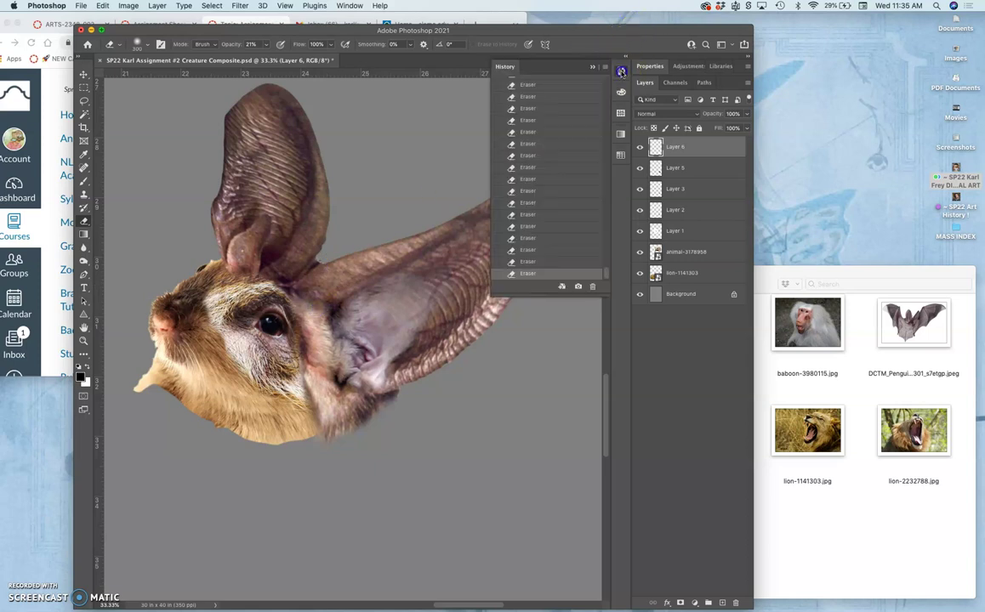
pyautogui.click(528, 190)
pyautogui.click(530, 155)
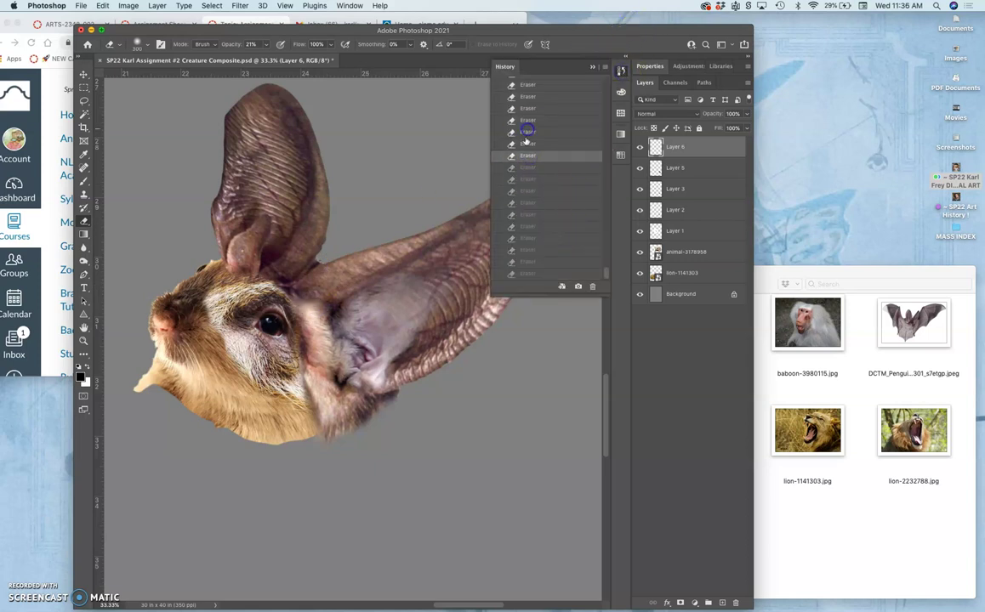
pyautogui.click(522, 273)
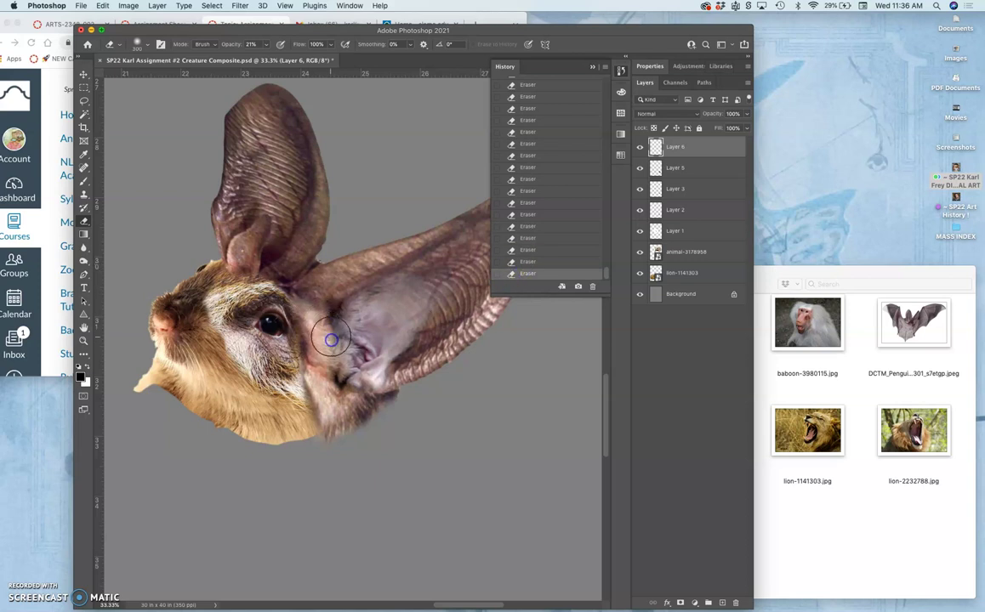
pyautogui.hotkey('ctrl', 'z')
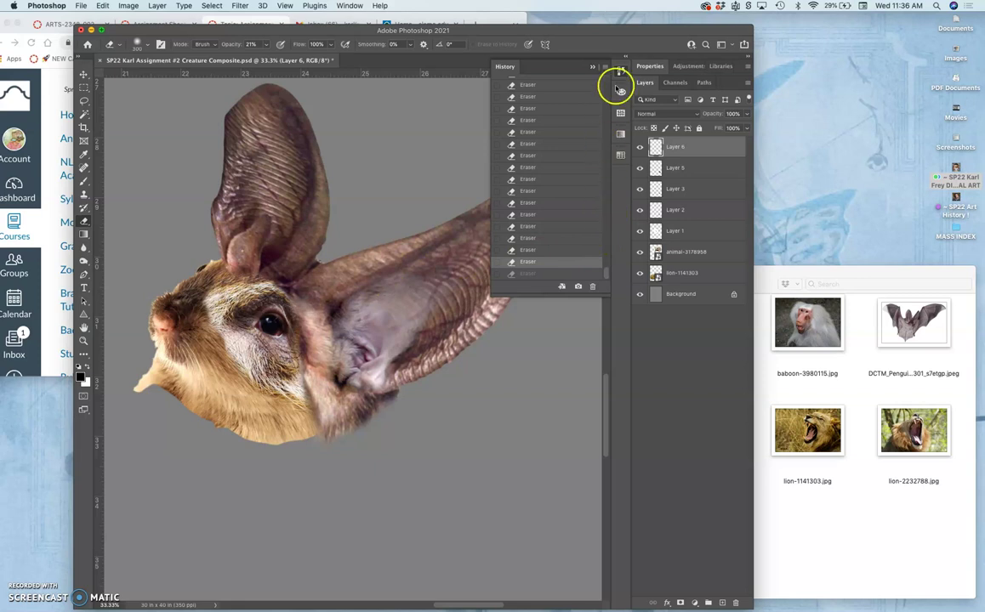
pyautogui.click(593, 66)
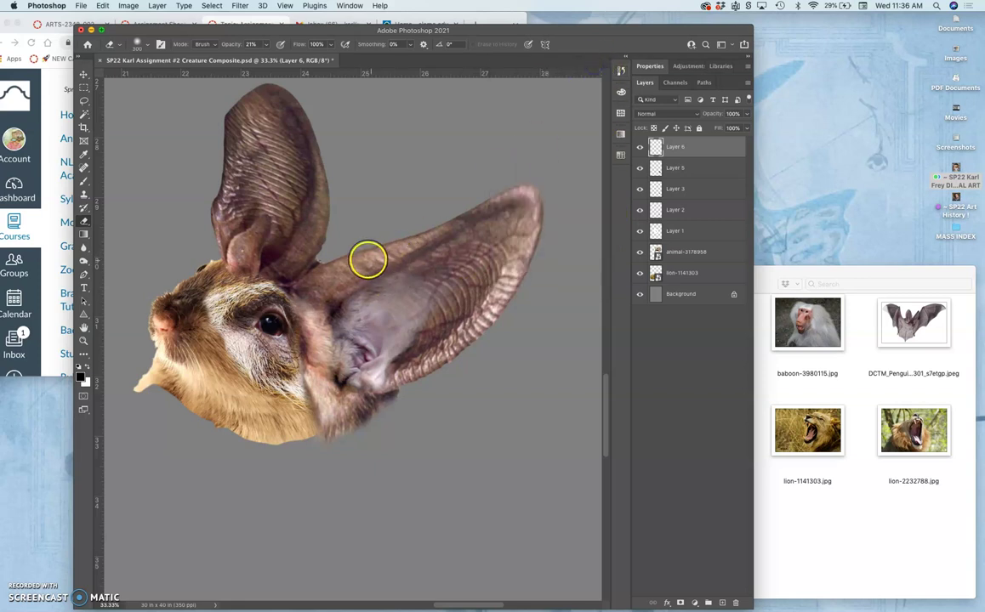
# Step: Make Layer 5 active, toggle its visibility to check the bat ears, and set the eraser opacity to 100%
pyautogui.click(672, 169)
pyautogui.click(672, 170)
pyautogui.click(639, 168)
pyautogui.click(640, 167)
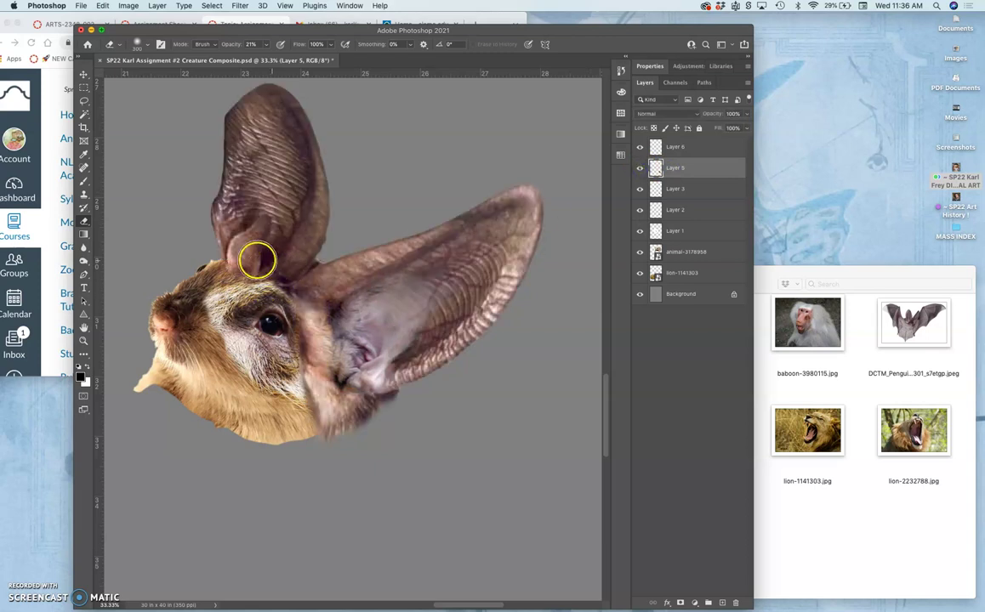
pyautogui.click(265, 45)
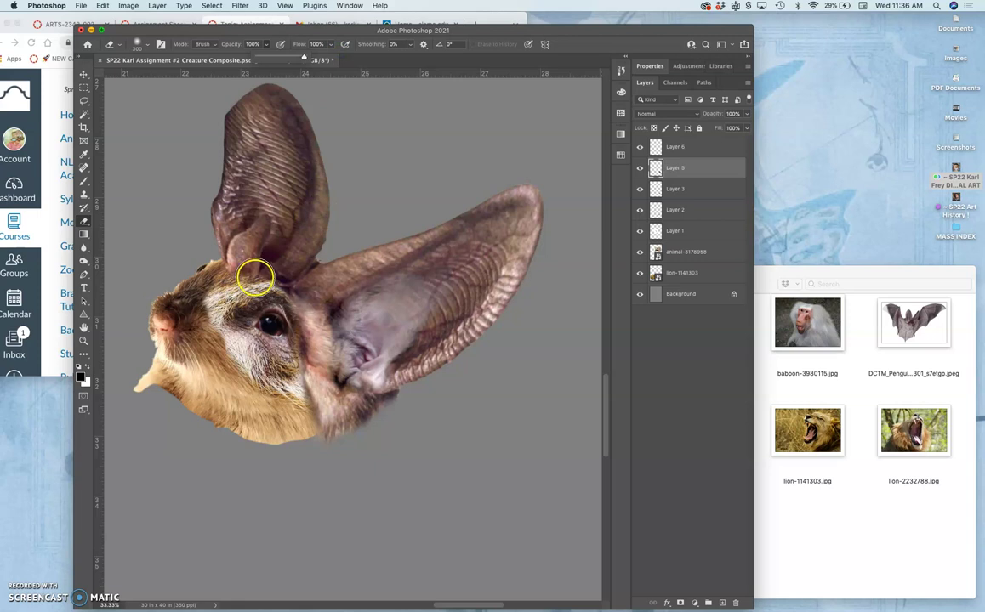
# Step: Try to erase the base of the upright bat ear on Layer 5 with the 300 px eraser, and undo the stroke
pyautogui.click(247, 278)
pyautogui.moveTo(247, 264); pyautogui.dragTo(241, 267)
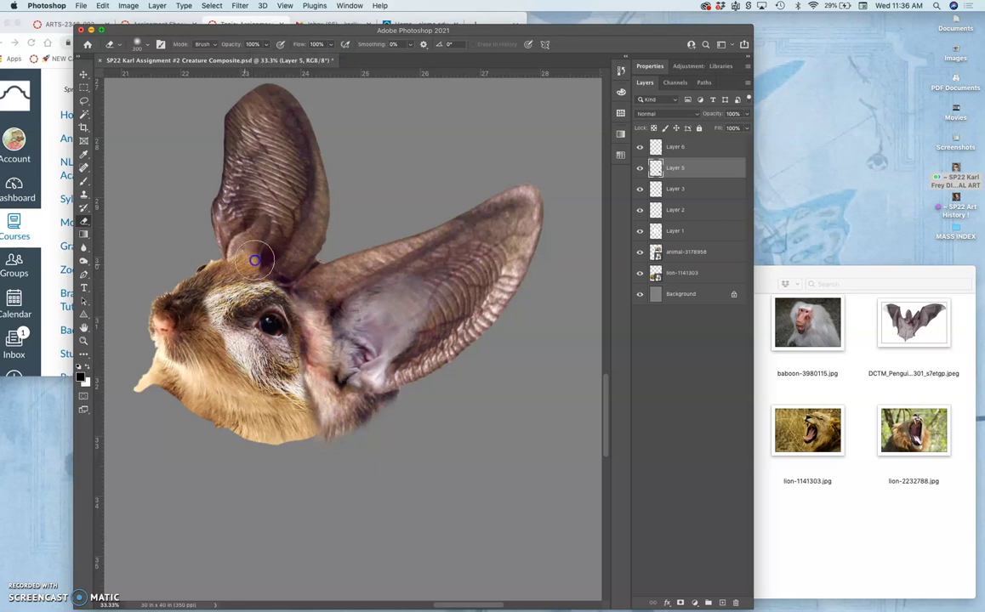
pyautogui.press('super+z')
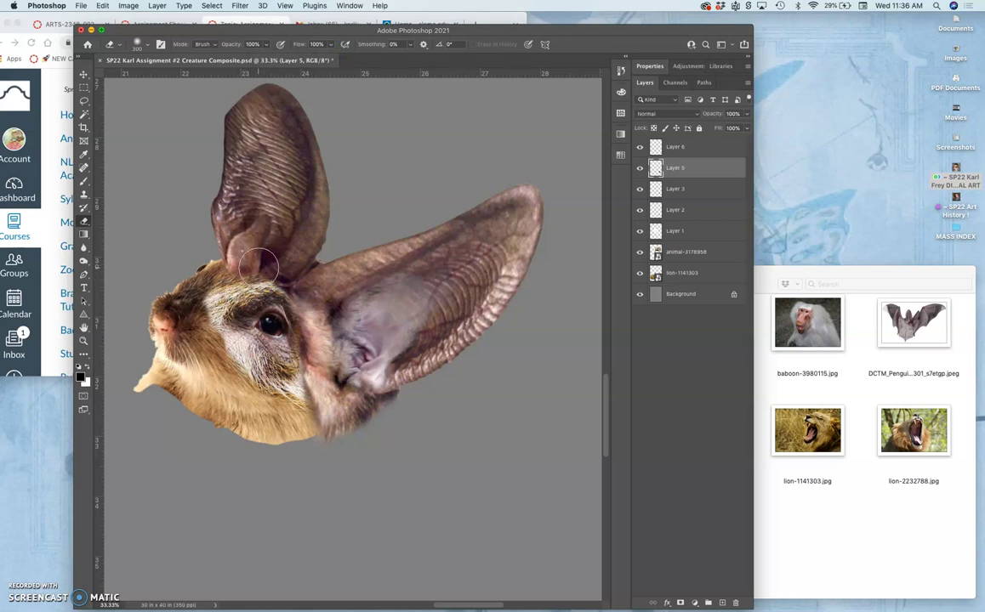
# Step: Reduce the eraser brush size to 100 px for finer work around the ear bases
pyautogui.scroll(5, 260, 266)
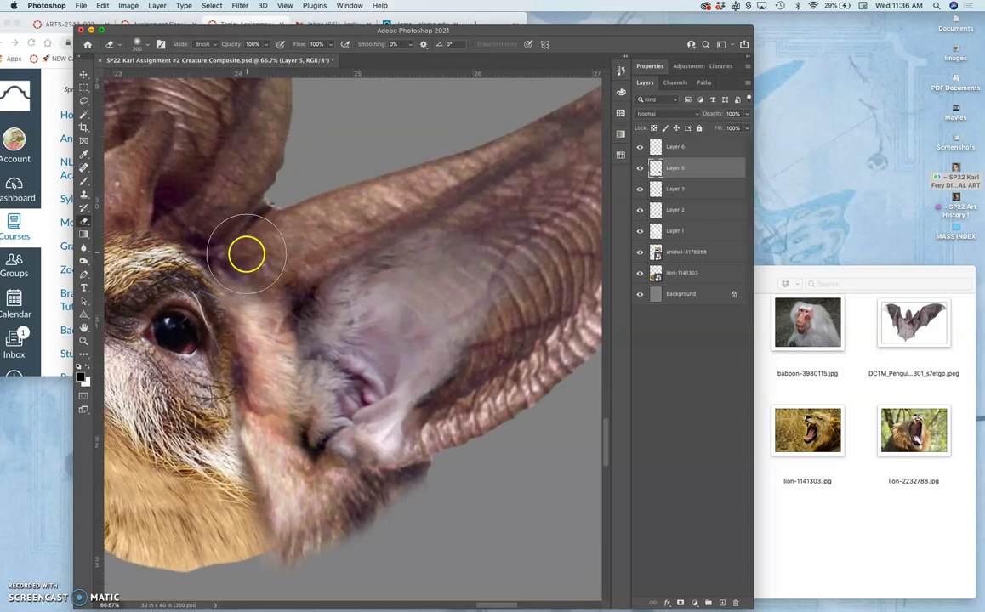
pyautogui.click(148, 48)
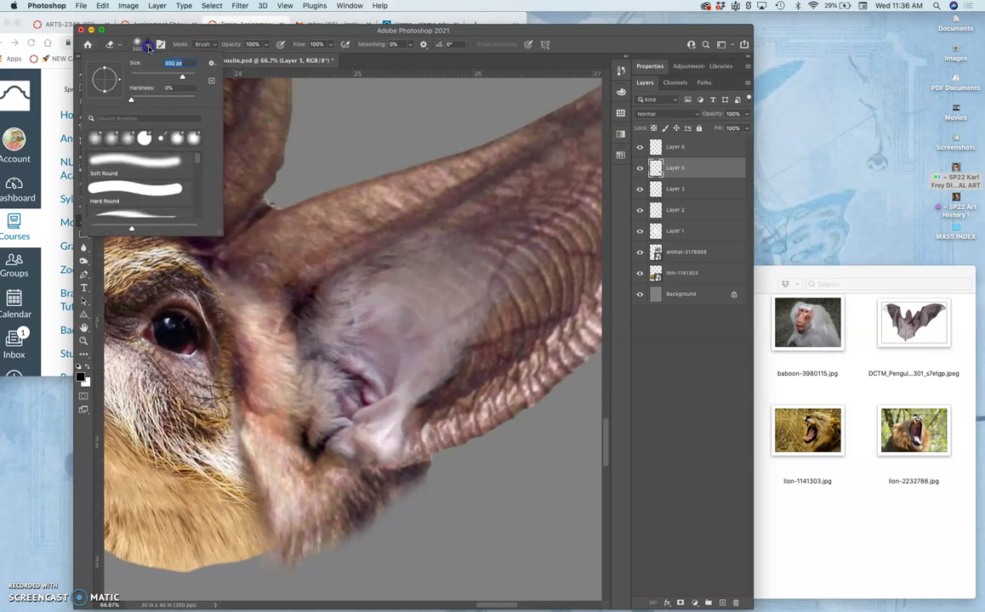
pyautogui.click(162, 77)
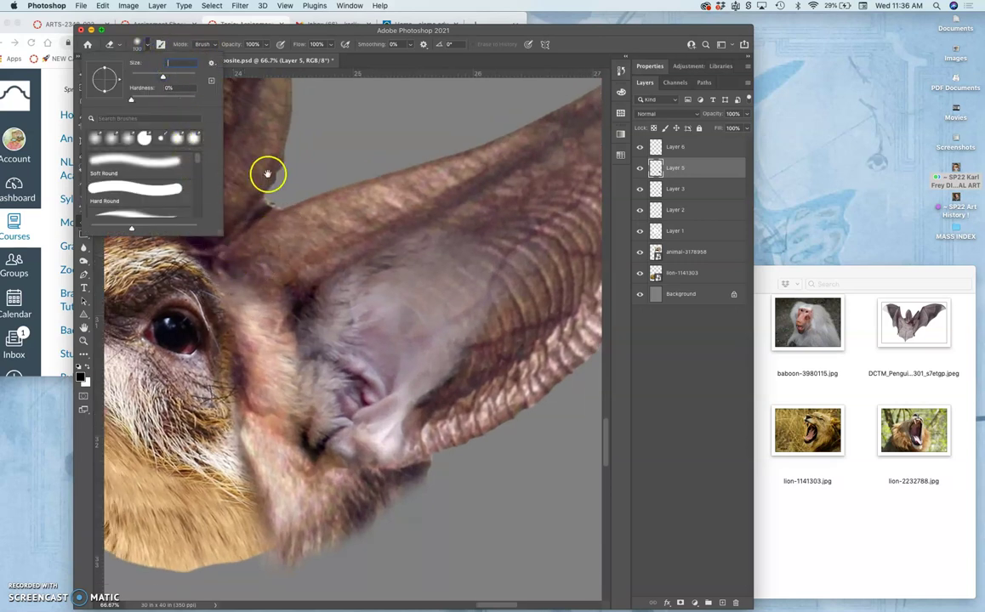
pyautogui.click(381, 167)
# Step: Undo the stray eraser stroke and return to the history state before Layer 5's visibility was changed
pyautogui.click(569, 206)
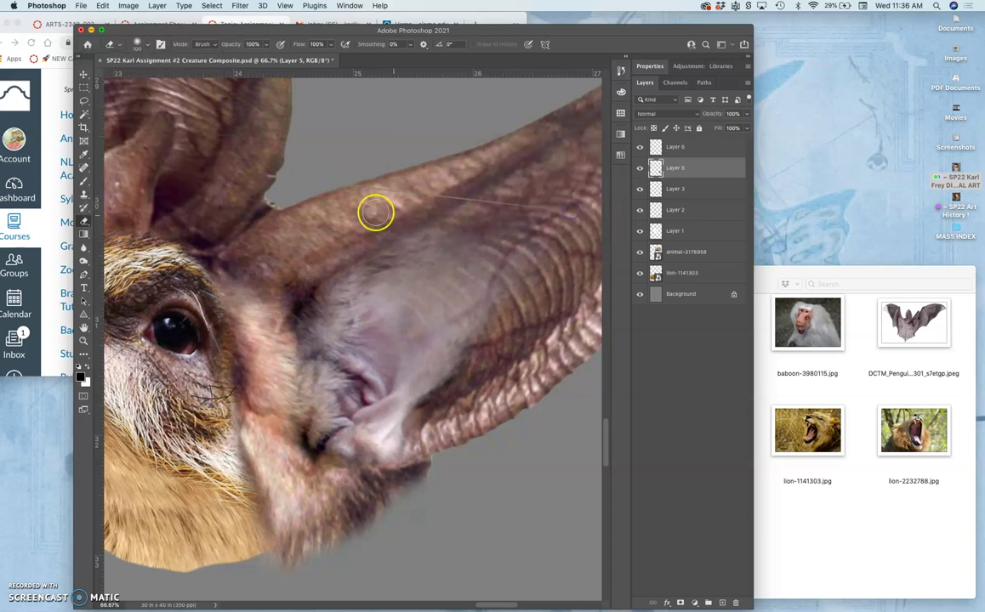
pyautogui.press('super+z')
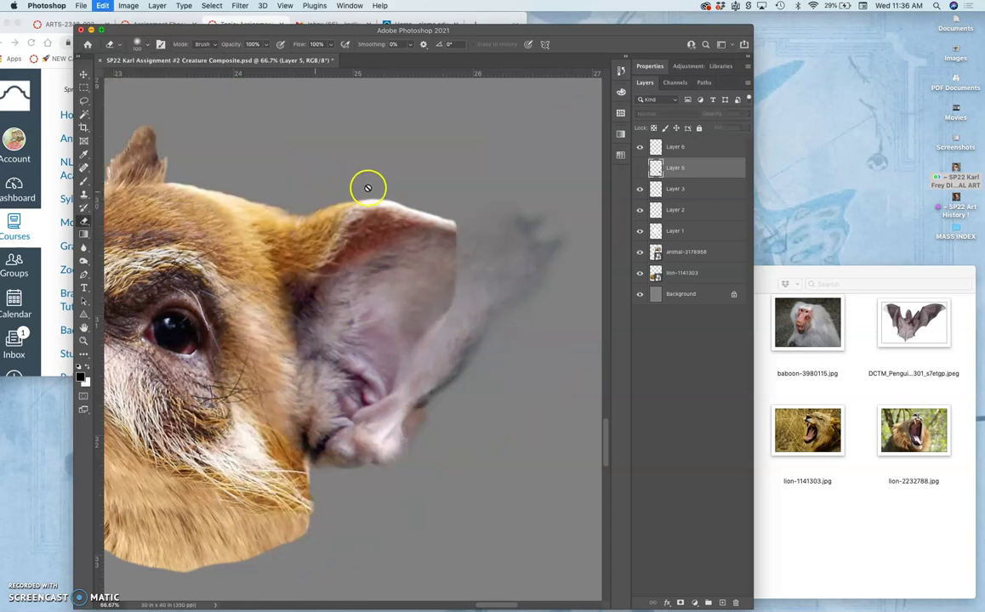
pyautogui.press('super+z')
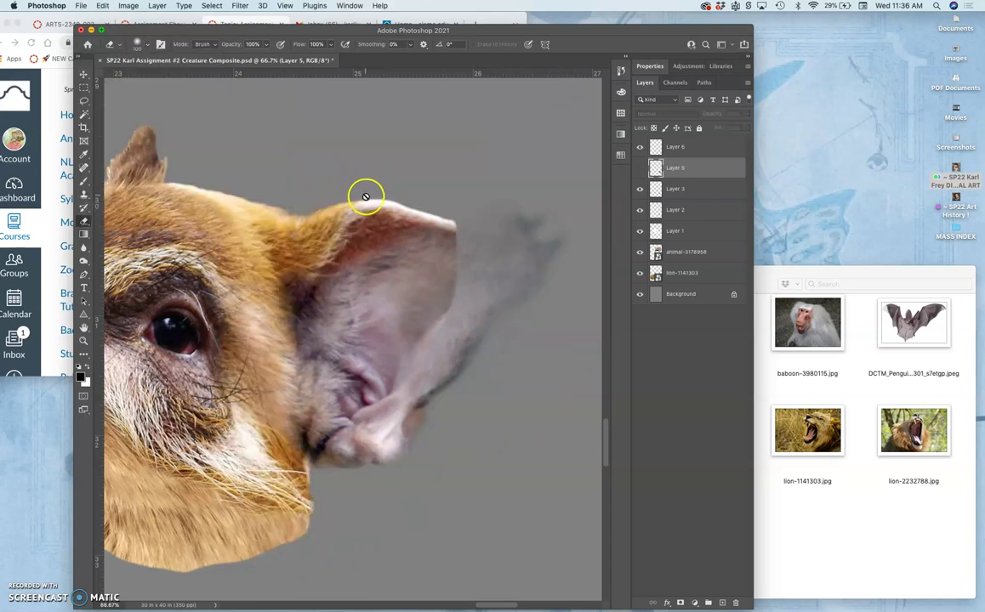
pyautogui.click(621, 72)
pyautogui.click(538, 272)
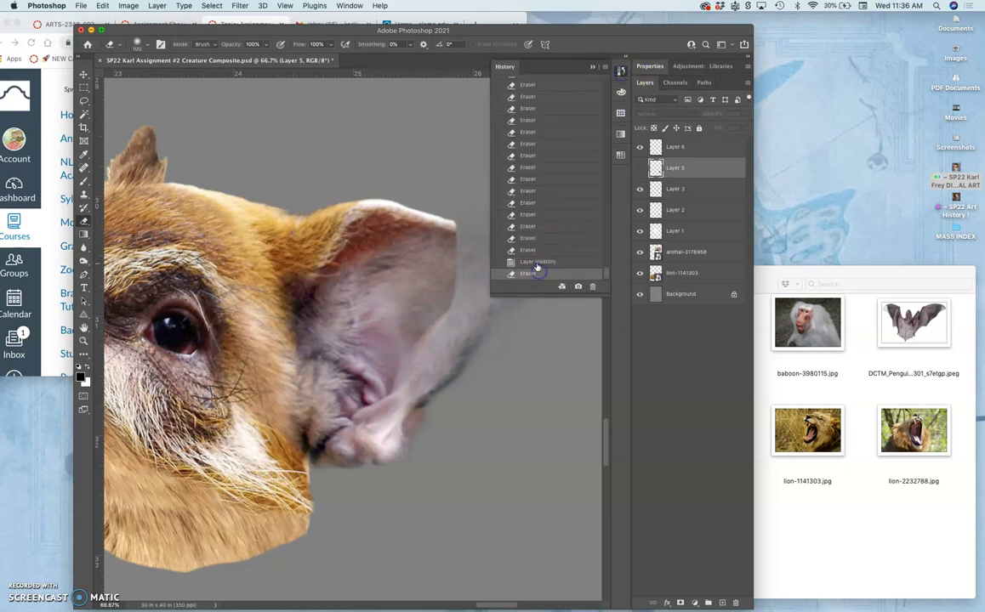
pyautogui.click(530, 250)
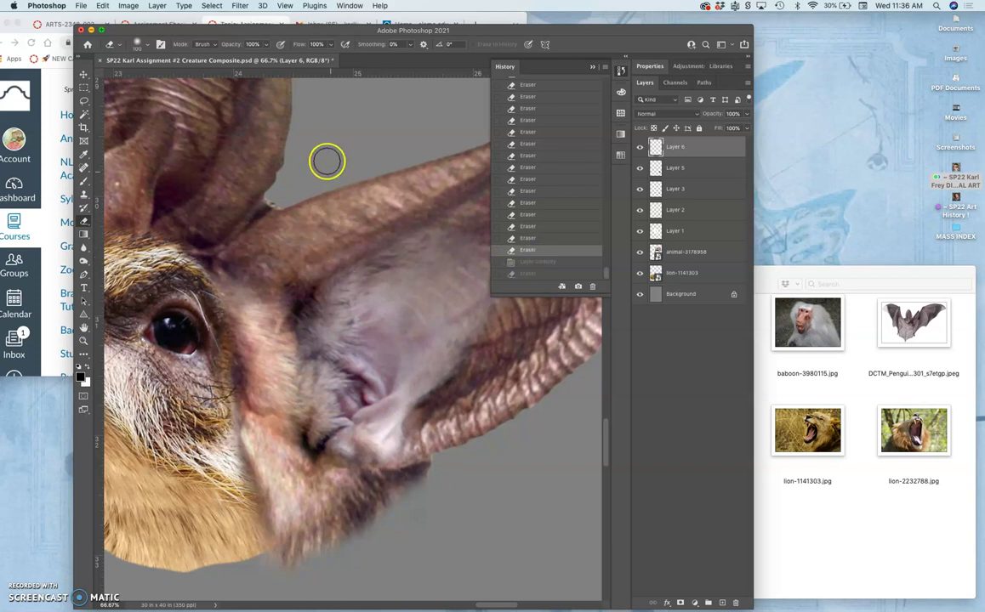
# Step: Make Layer 5 active, try to erase the base of the upright bat ear along the forehead, and undo the last eraser stroke
pyautogui.moveTo(324, 151); pyautogui.dragTo(462, 202)
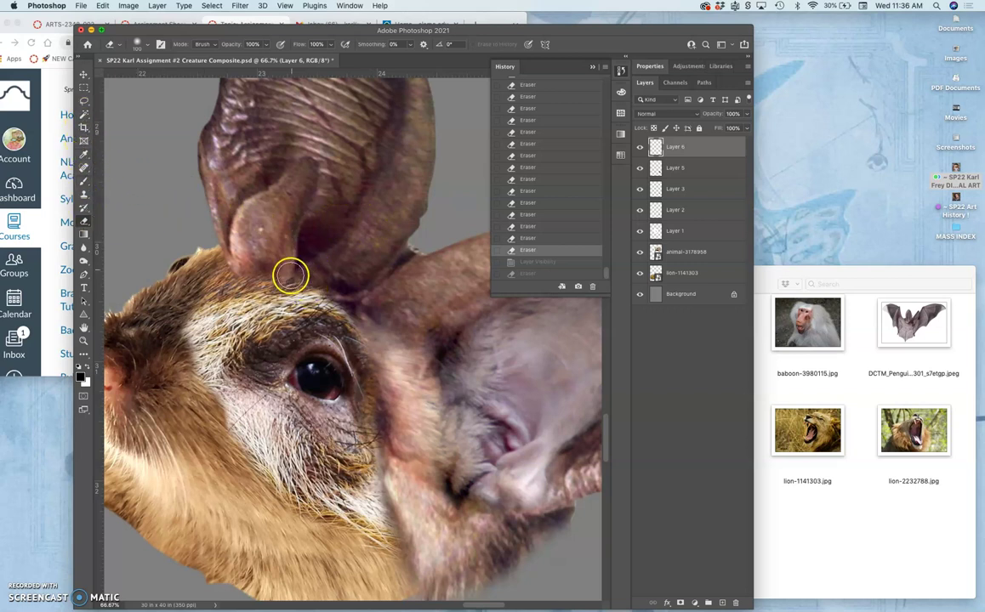
pyautogui.moveTo(243, 235); pyautogui.dragTo(270, 263)
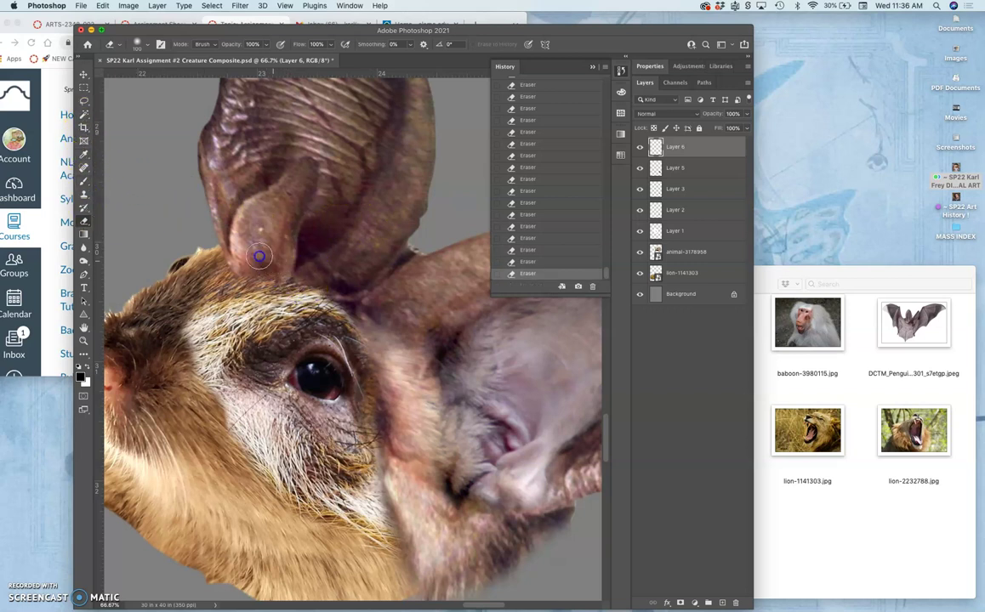
pyautogui.click(672, 169)
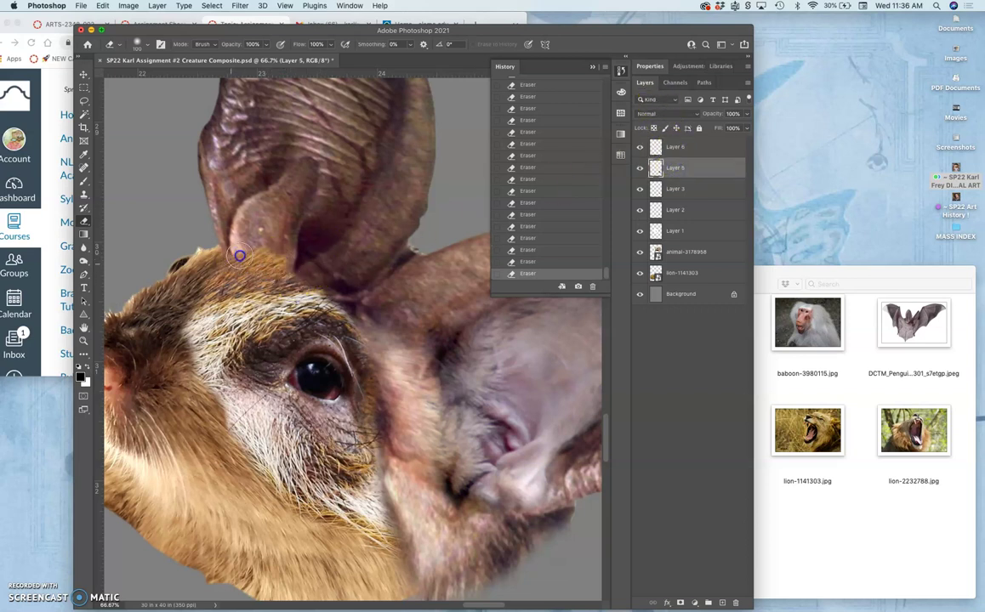
pyautogui.moveTo(230, 250)
pyautogui.mouseDown()
pyautogui.moveTo(266, 242)
pyautogui.moveTo(249, 228)
pyautogui.moveTo(264, 210)
pyautogui.mouseUp()
pyautogui.press('super+plus')
pyautogui.press('super+plus')
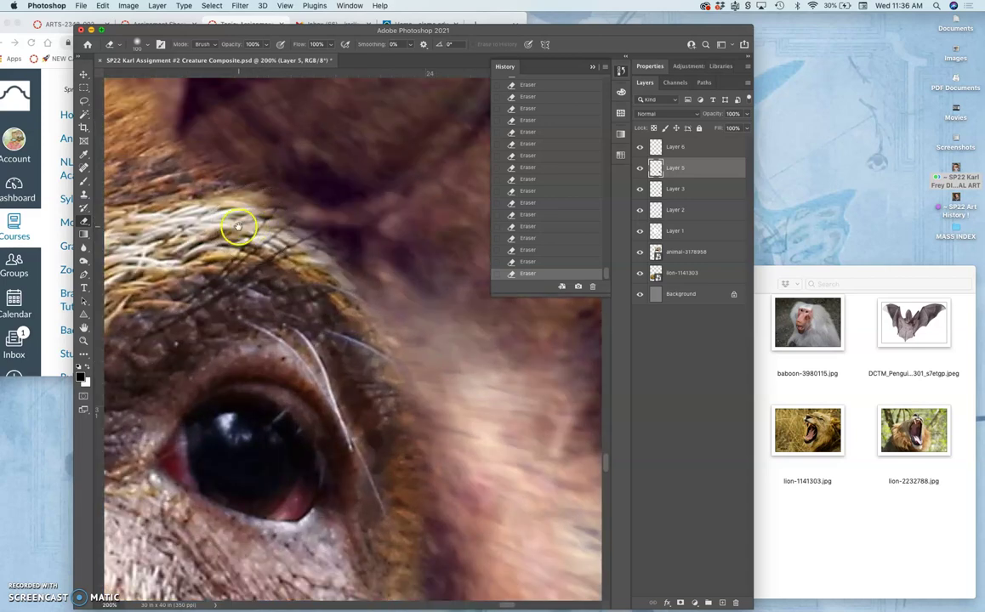
pyautogui.moveTo(381, 290); pyautogui.dragTo(536, 372)
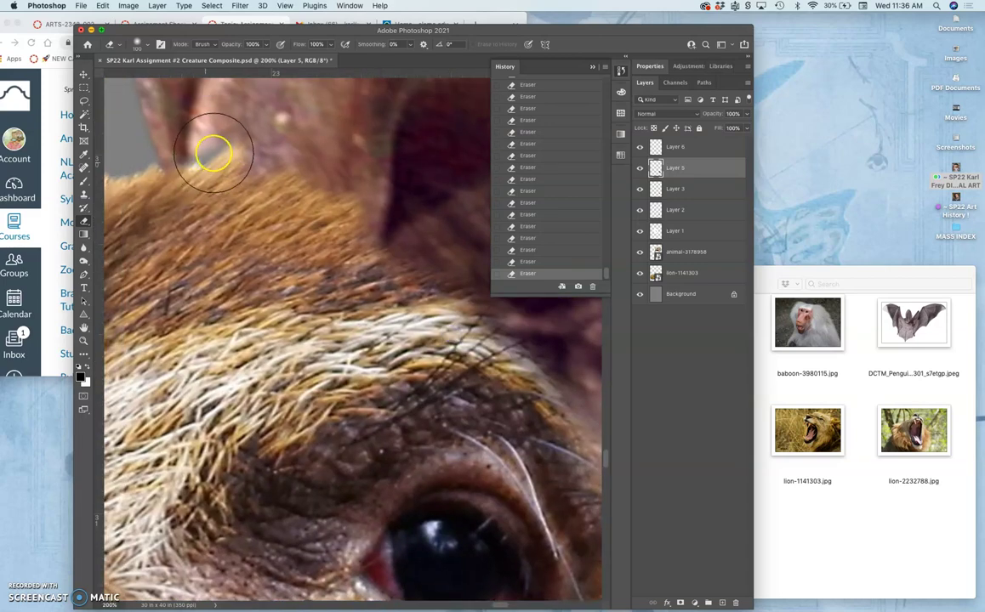
pyautogui.press('super+z')
pyautogui.press('super+z')
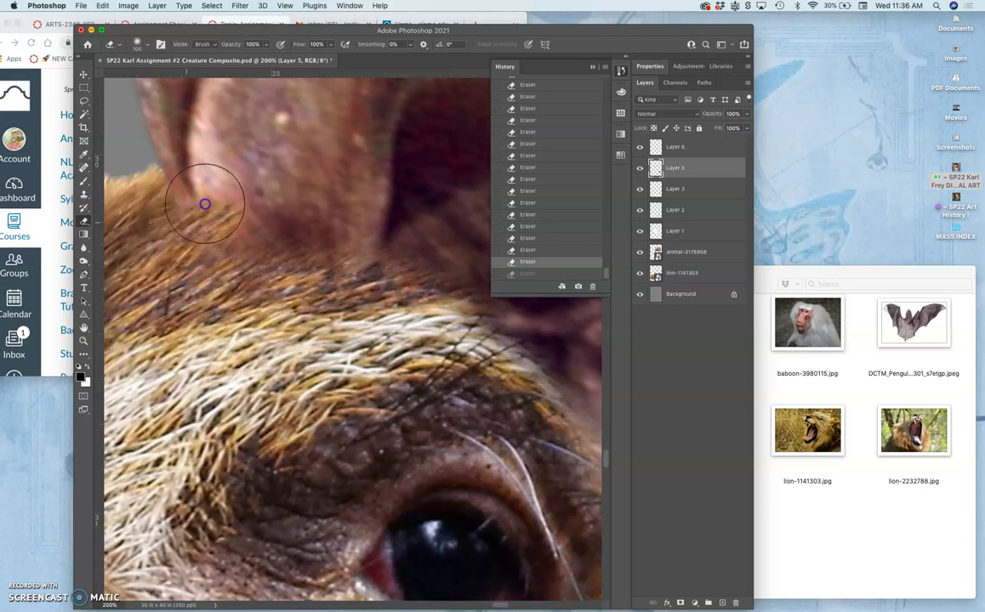
# Step: Erase the lower edge of the upright bat ear on Layer 5 where it meets the forehead fur
pyautogui.moveTo(231, 252)
pyautogui.mouseDown()
pyautogui.moveTo(308, 215)
pyautogui.moveTo(403, 202)
pyautogui.moveTo(396, 273)
pyautogui.moveTo(228, 198)
pyautogui.mouseUp()
pyautogui.press('super+minus')
pyautogui.press('super+minus')
pyautogui.click(341, 300)
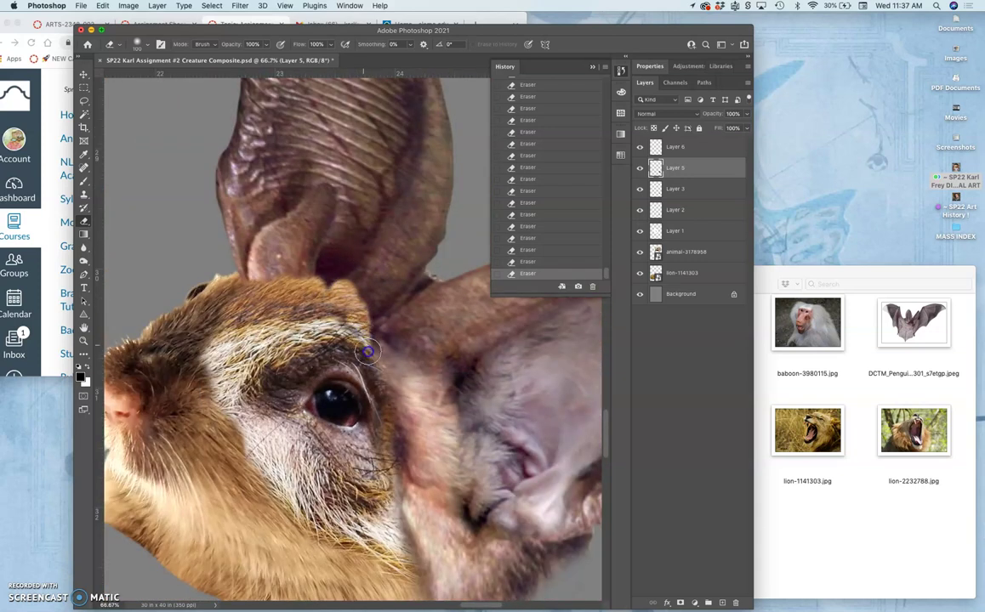
# Step: Try to erase more of the upright ear's base along the top of the head on Layer 5
pyautogui.press('super+minus')
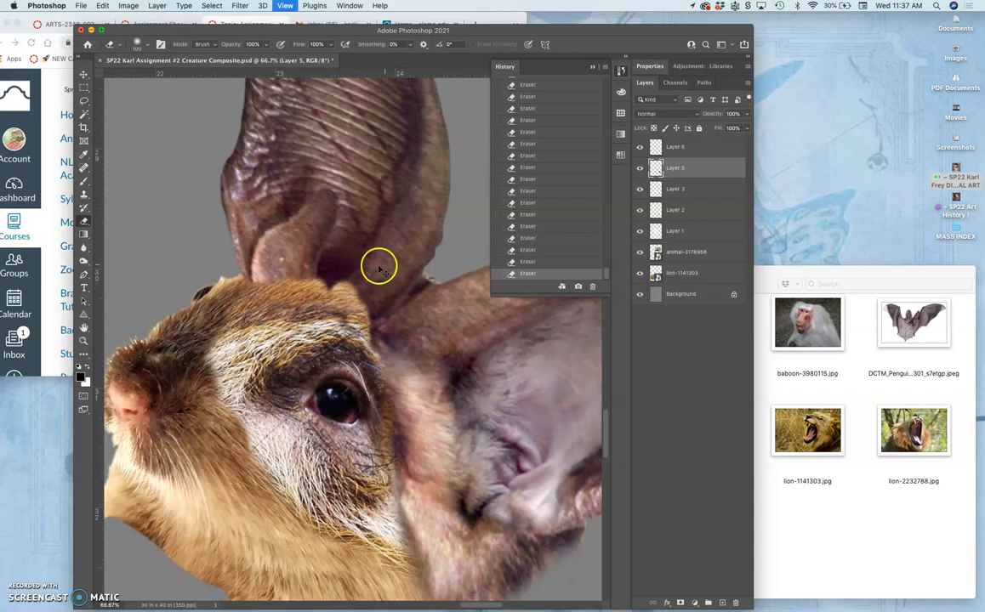
pyautogui.press('super+0')
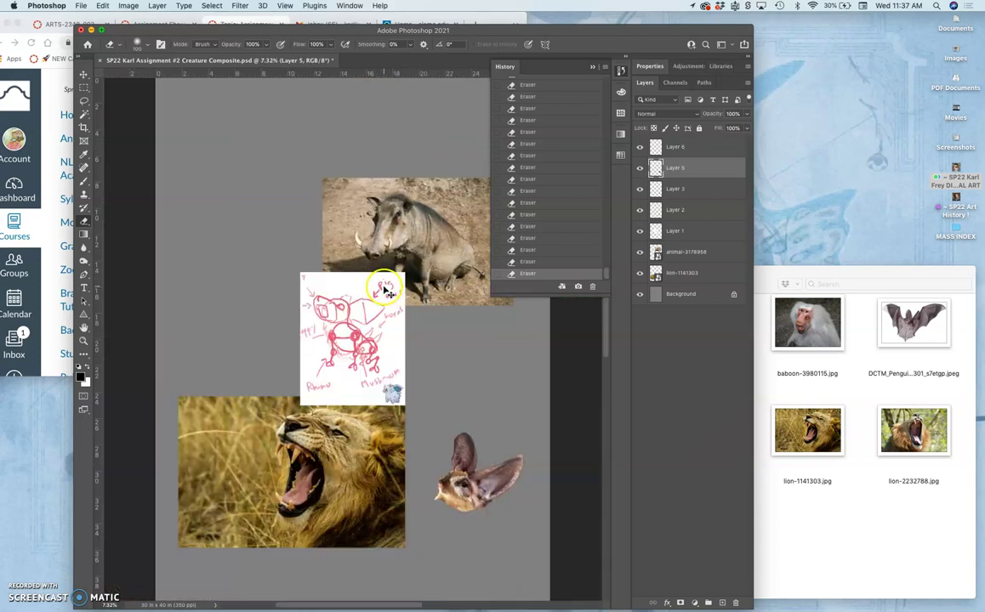
pyautogui.scroll(5, 387, 293)
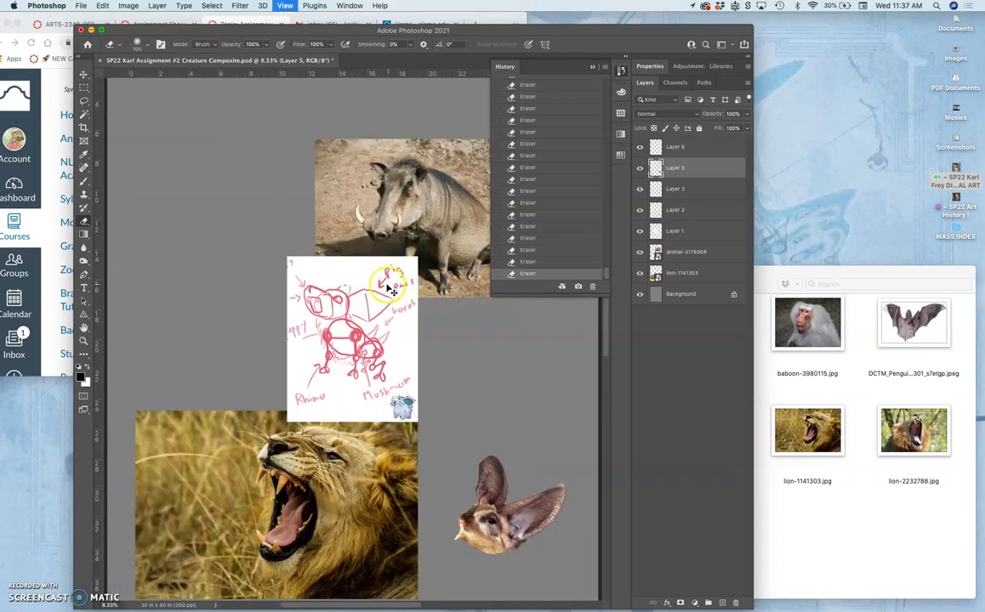
pyautogui.scroll(-10, 400, 367)
pyautogui.hscroll(8, 400, 368)
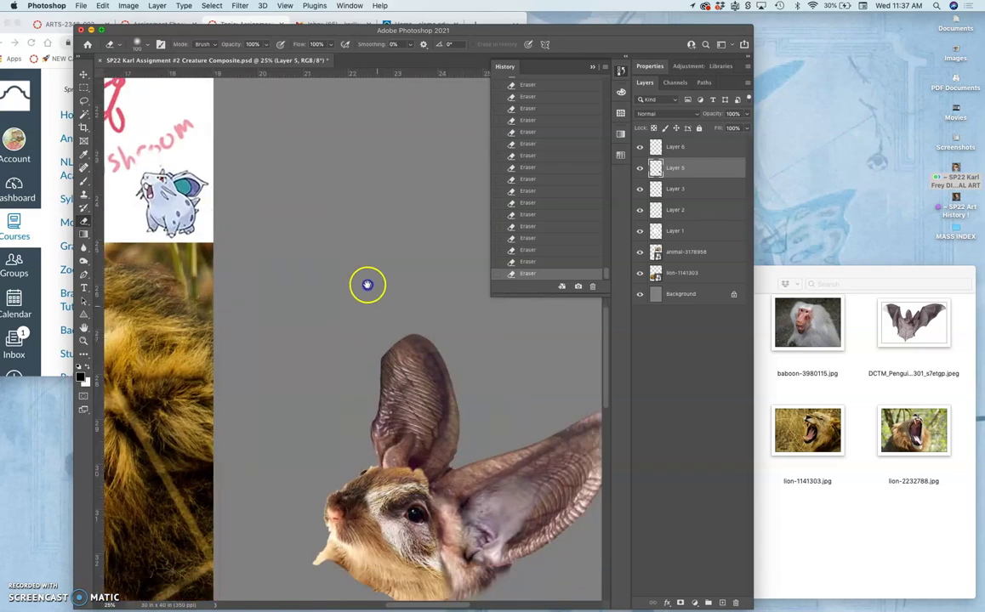
pyautogui.scroll(2, 336, 206)
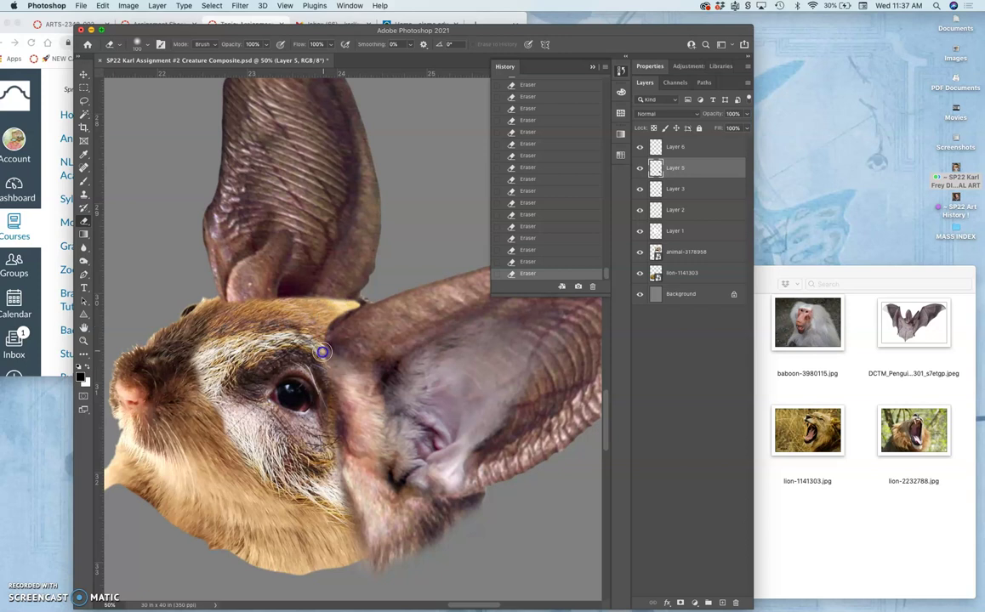
pyautogui.click(224, 306)
pyautogui.click(298, 291)
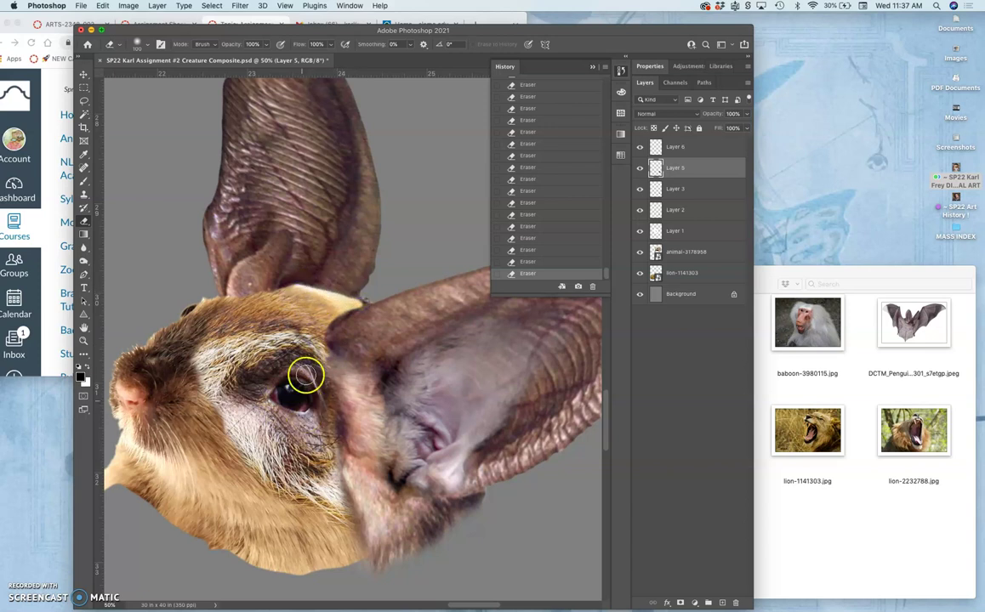
# Step: Undo the last two eraser strokes at the top of the head
pyautogui.press('super+minus')
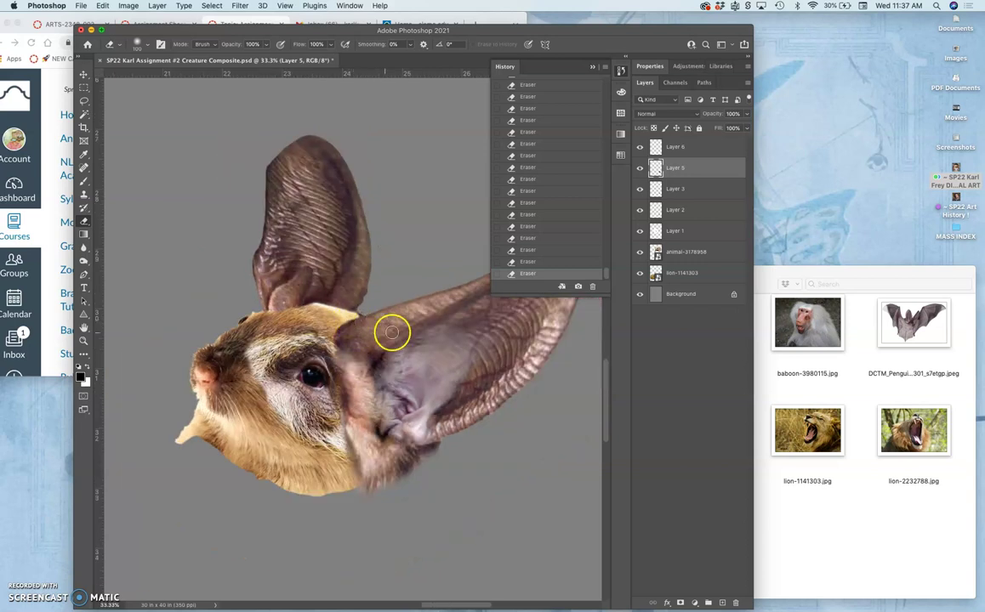
pyautogui.moveTo(363, 317); pyautogui.dragTo(367, 280)
pyautogui.hscroll(3, 367, 280)
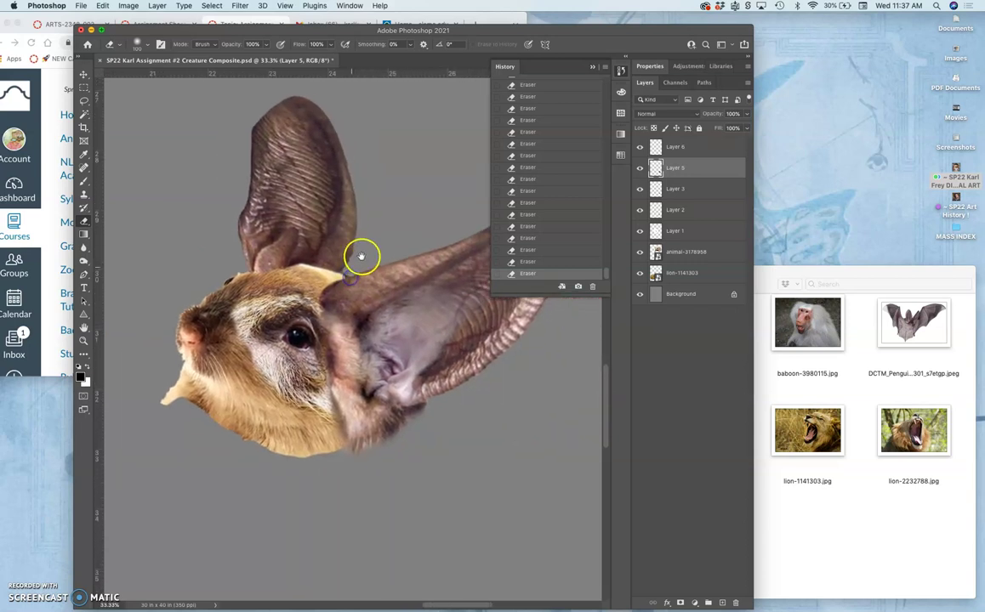
pyautogui.scroll(2, 363, 262)
pyautogui.scroll(2, 354, 255)
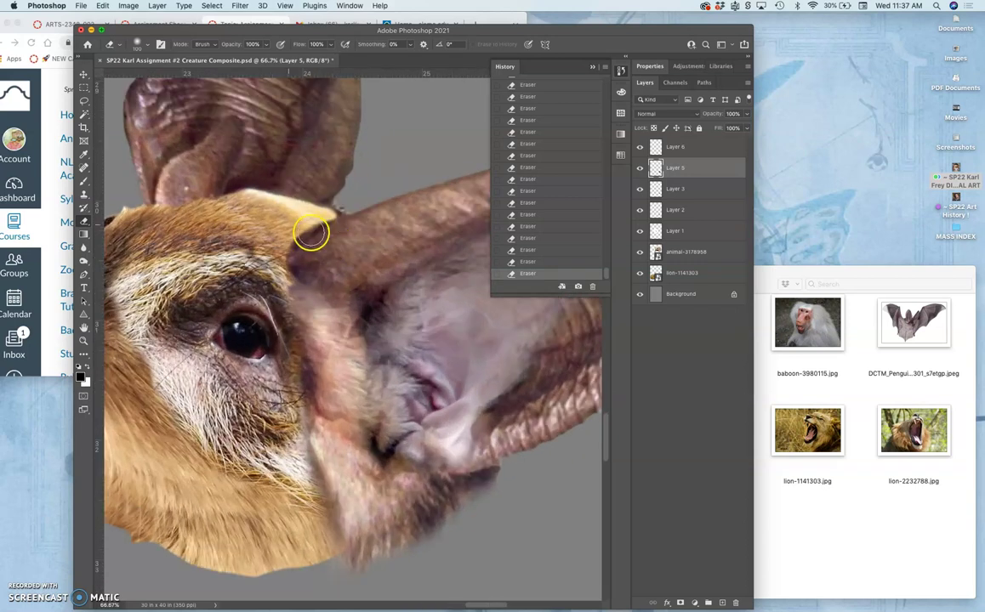
pyautogui.press('super+z')
pyautogui.press('super+z')
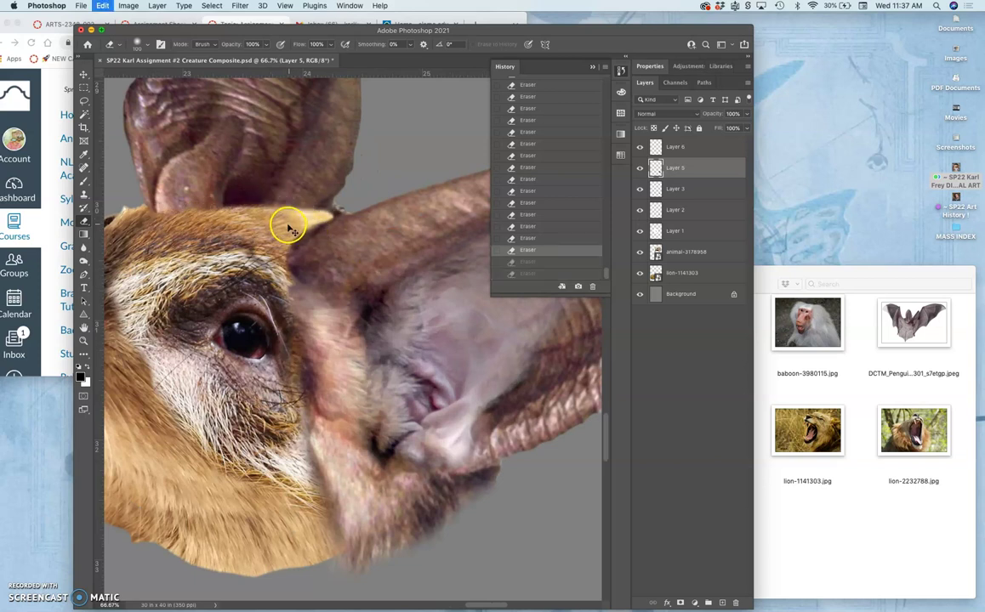
# Step: Erase the upright ear's base on Layer 5 with short strokes along the forehead fur, undoing and redoing one of them
pyautogui.click(200, 208)
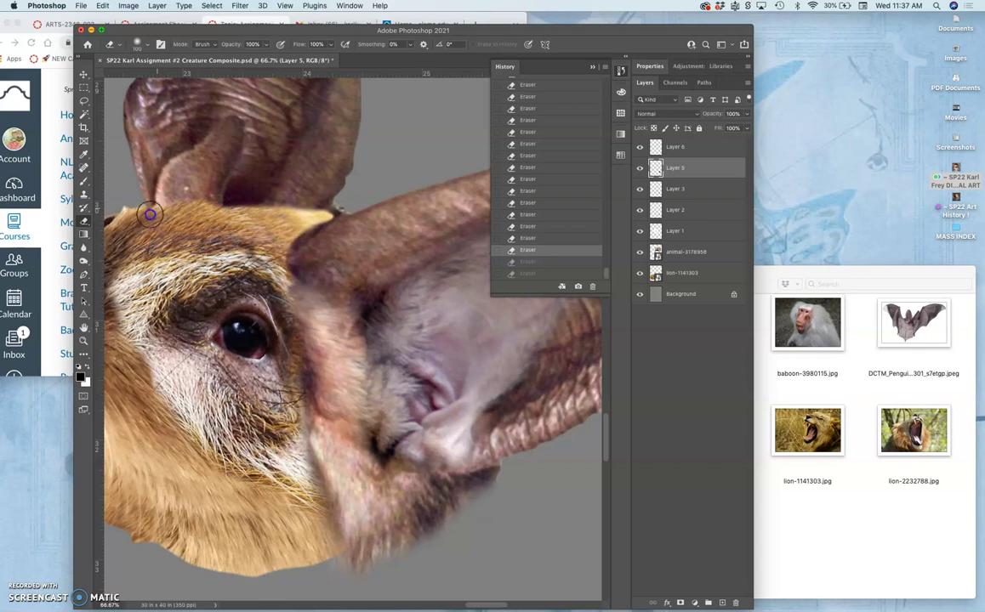
pyautogui.moveTo(152, 208); pyautogui.dragTo(165, 205)
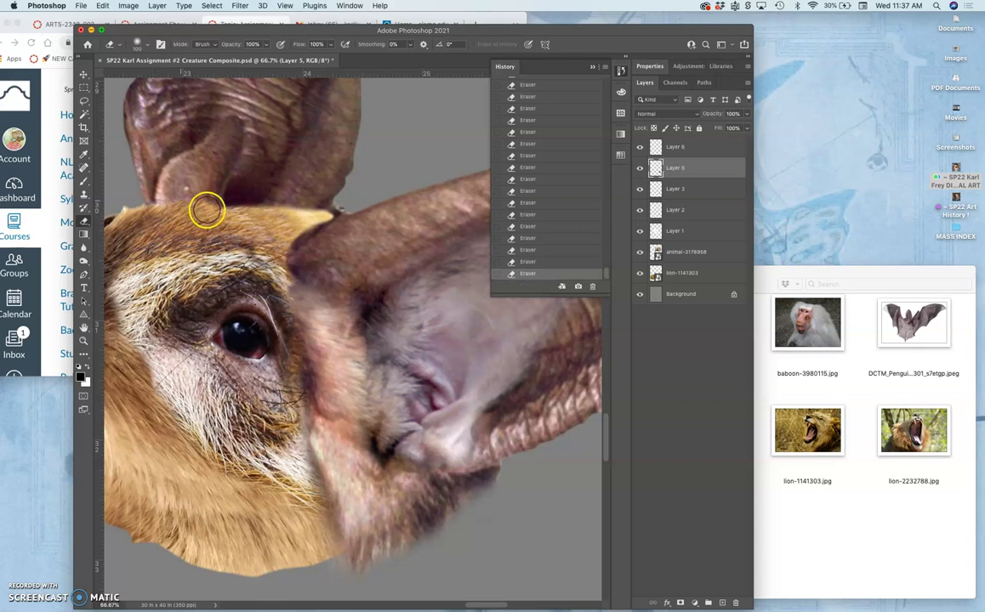
pyautogui.press('super+z')
pyautogui.click(213, 213)
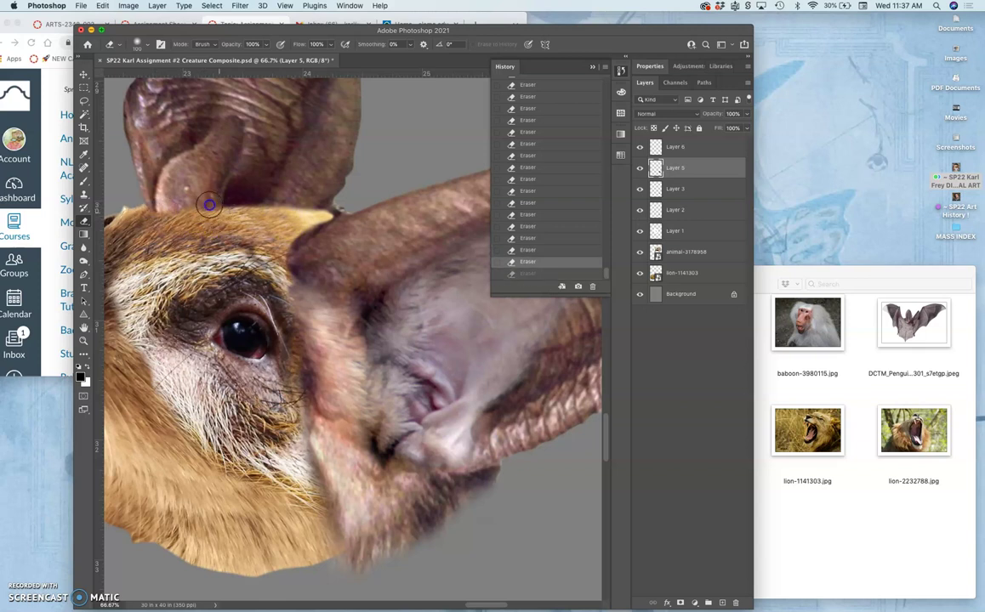
pyautogui.click(183, 211)
pyautogui.moveTo(182, 211); pyautogui.dragTo(221, 205)
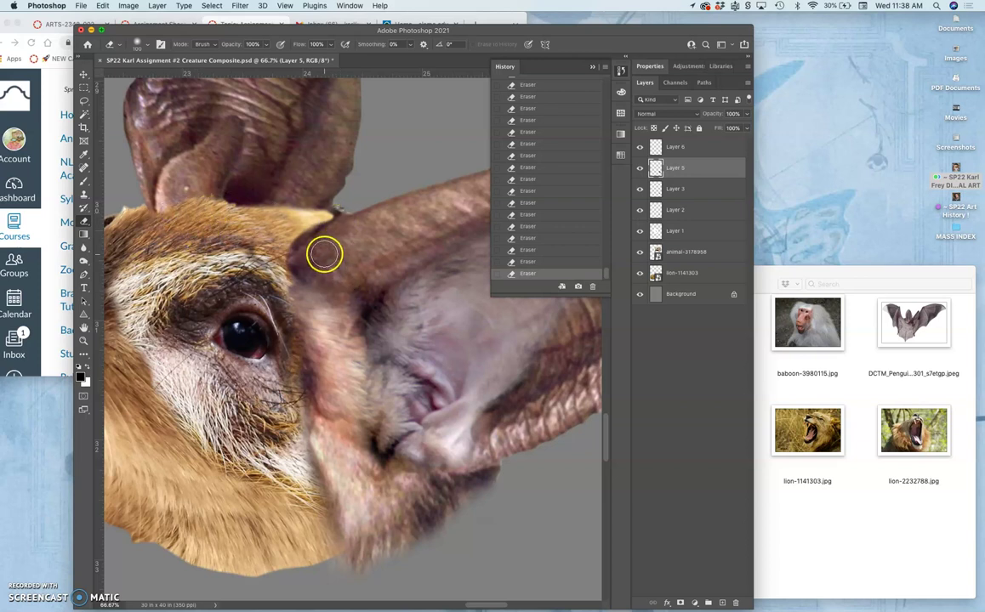
pyautogui.moveTo(319, 242); pyautogui.dragTo(323, 251)
pyautogui.press('super+minus')
pyautogui.press('super+minus')
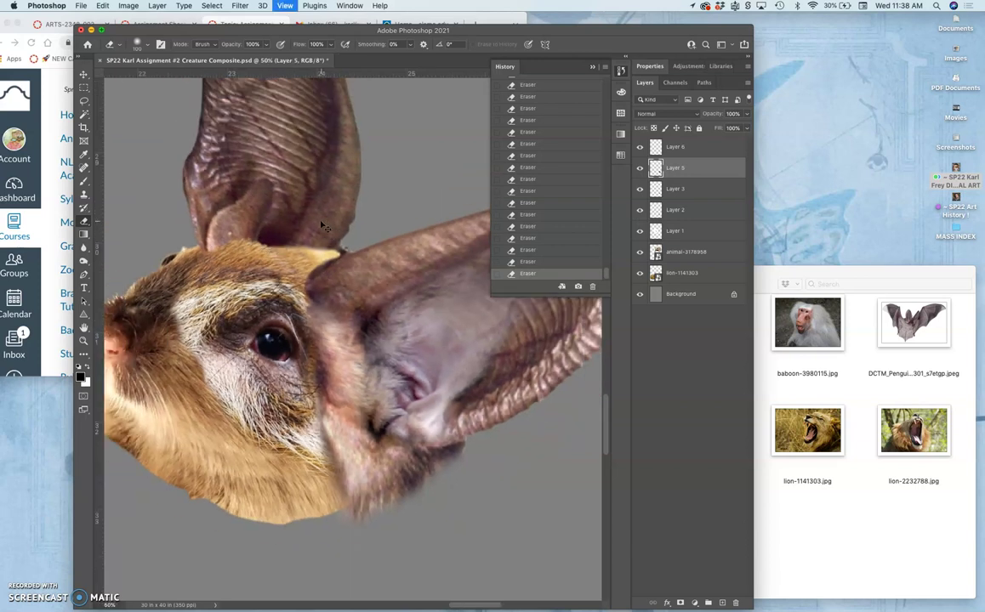
# Step: Lasso around the whole upright bat ear on Layer 5 and copy the selection to a new layer
pyautogui.click(84, 100)
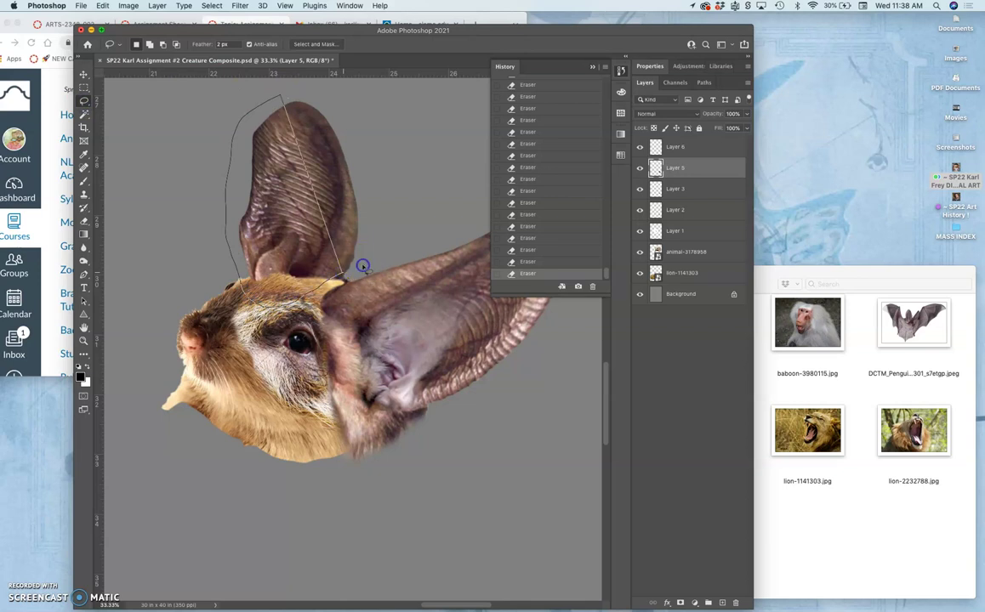
pyautogui.moveTo(362, 266); pyautogui.dragTo(358, 270)
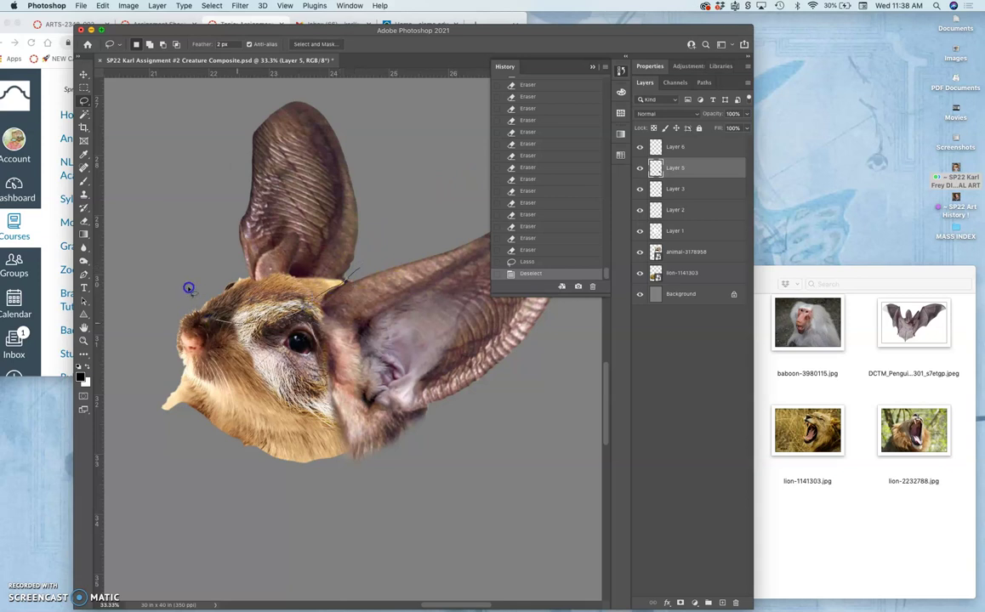
pyautogui.moveTo(234, 104)
pyautogui.mouseDown()
pyautogui.moveTo(319, 86)
pyautogui.moveTo(389, 160)
pyautogui.mouseUp()
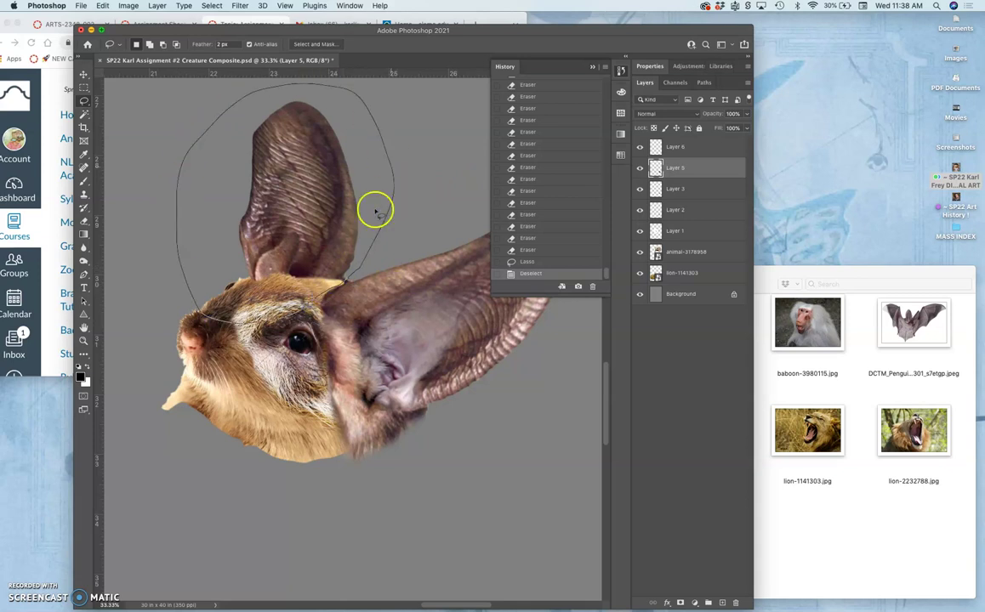
pyautogui.moveTo(375, 211); pyautogui.dragTo(374, 206)
pyautogui.press('super+j')
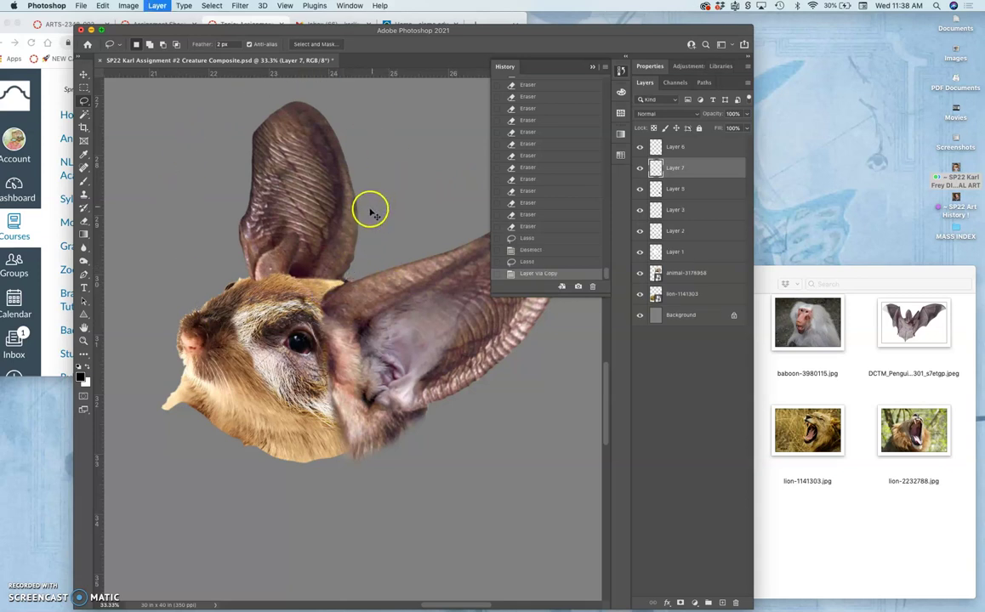
# Step: Select the upright bat ear on Layer 5 with the Lasso and delete it from that layer
pyautogui.click(671, 191)
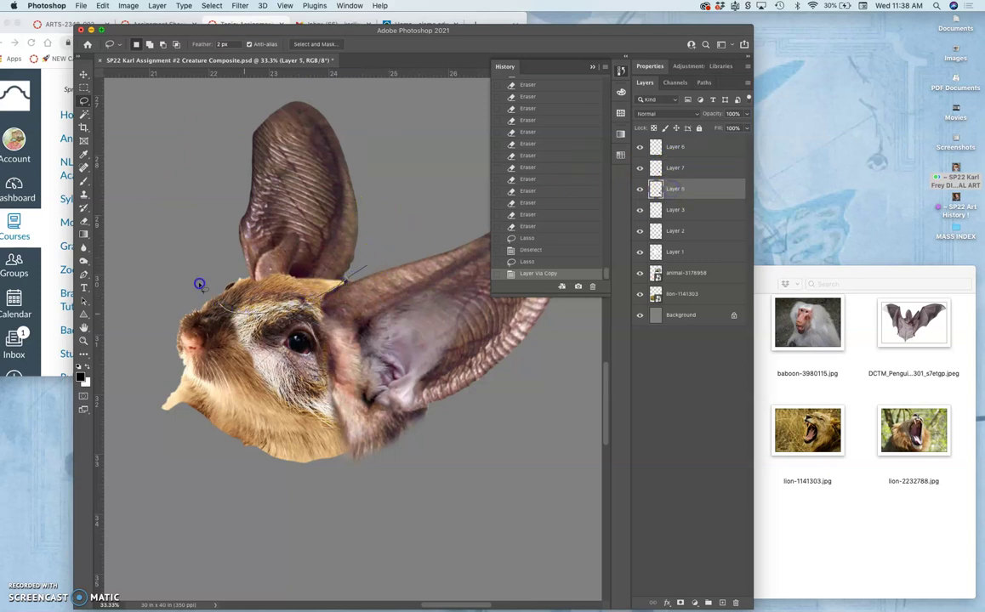
pyautogui.moveTo(193, 271)
pyautogui.mouseDown()
pyautogui.moveTo(192, 165)
pyautogui.moveTo(229, 110)
pyautogui.moveTo(345, 95)
pyautogui.moveTo(384, 215)
pyautogui.mouseUp()
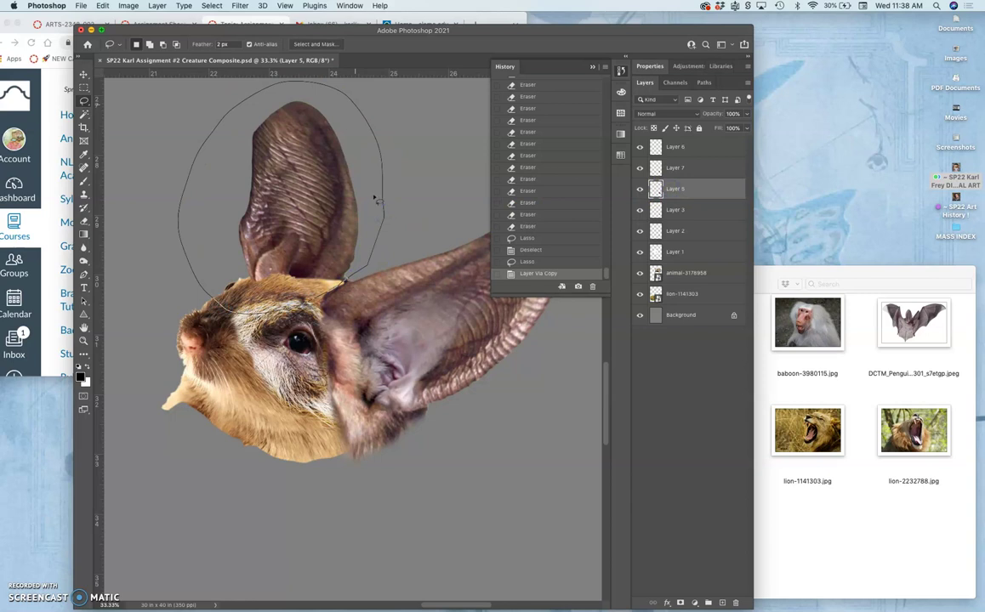
pyautogui.moveTo(373, 199); pyautogui.dragTo(374, 201)
pyautogui.press('Delete')
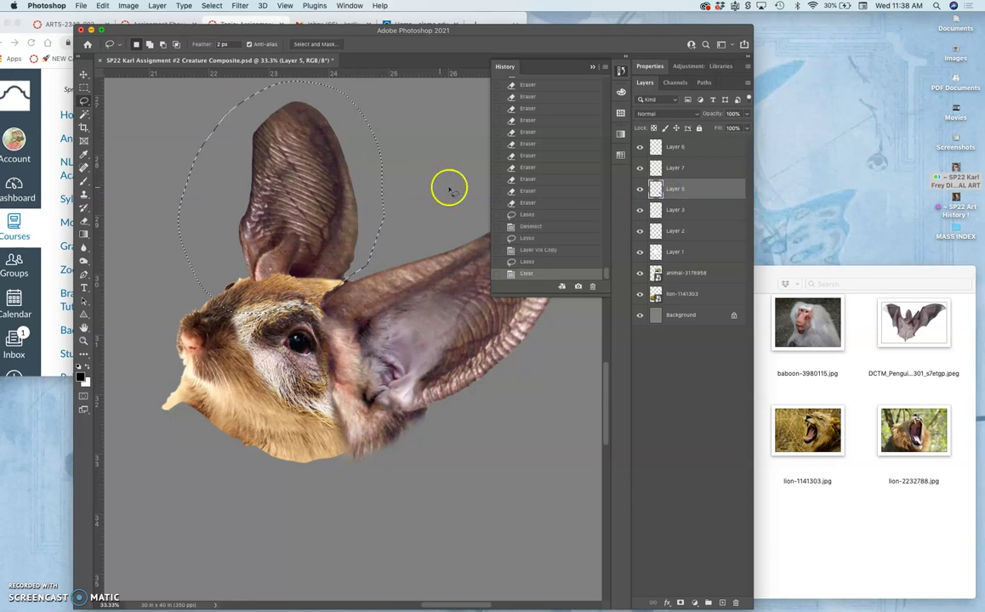
# Step: Toggle Layer 7's visibility to check the separated upright ear
pyautogui.click(640, 169)
pyautogui.click(639, 168)
pyautogui.click(639, 169)
pyautogui.click(639, 170)
pyautogui.click(638, 170)
pyautogui.click(639, 170)
# Step: Move Layer 7 below Layer 1 in the layer stack and deselect the lasso selection
pyautogui.click(677, 170)
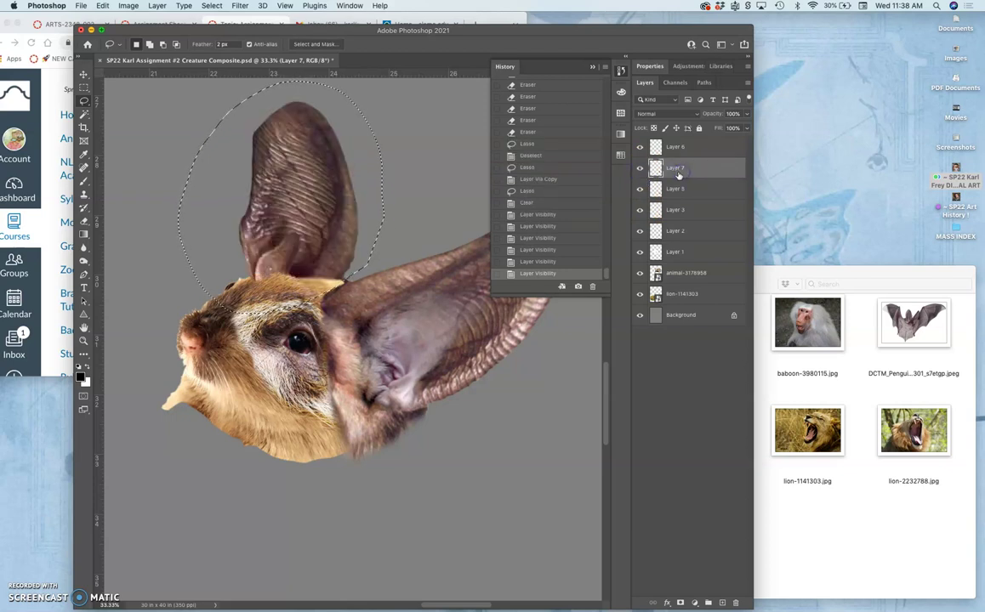
pyautogui.moveTo(678, 173); pyautogui.dragTo(678, 252)
pyautogui.press('super+d')
# Step: Try to erase part of the upright ear on Layer 7 beside the fur tuft, and undo the stroke
pyautogui.press('super+equal')
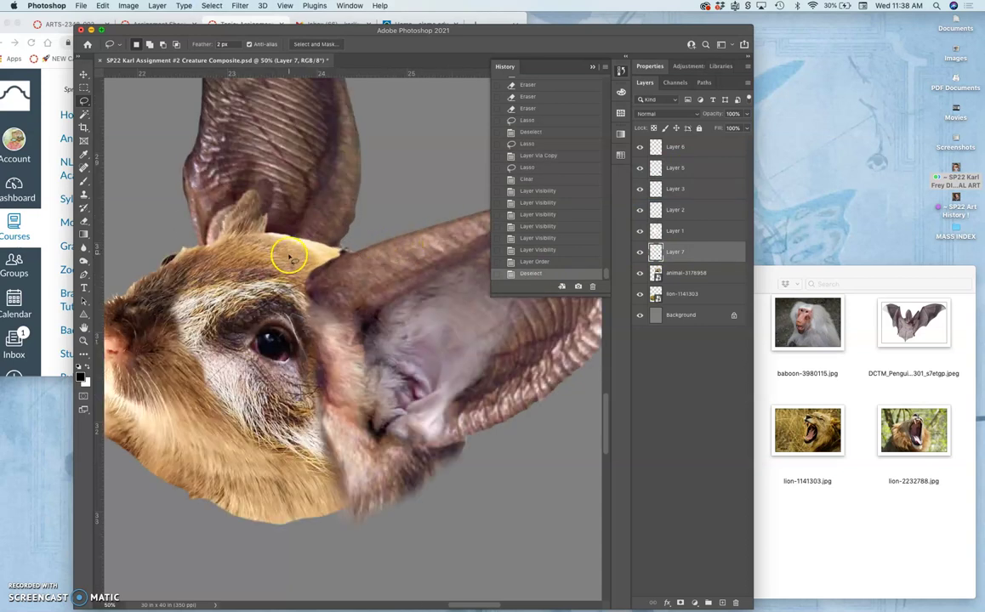
pyautogui.press('super+equal')
pyautogui.press('super+equal')
pyautogui.press('super+equal')
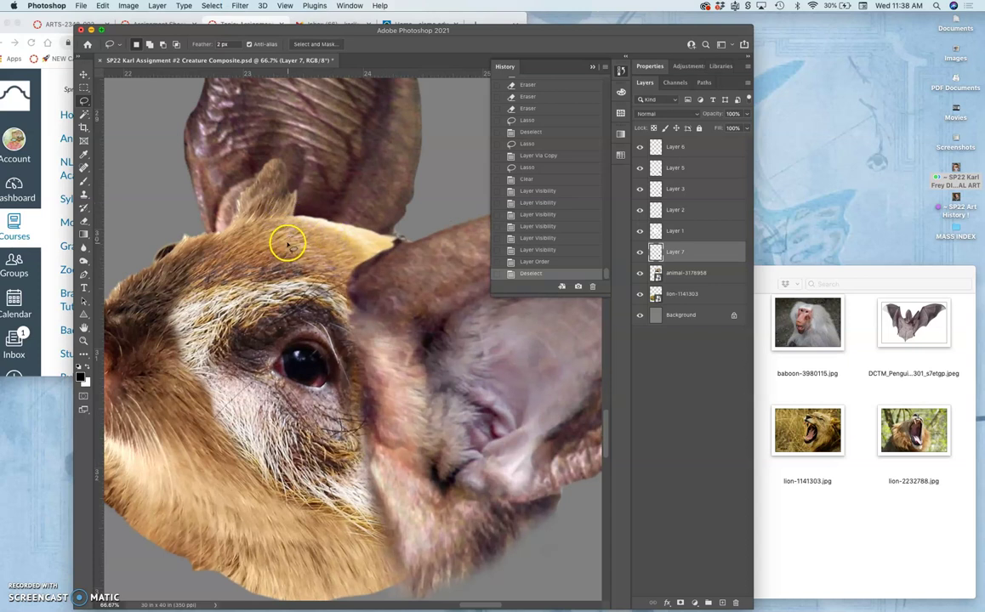
pyautogui.click(272, 231)
pyautogui.click(84, 220)
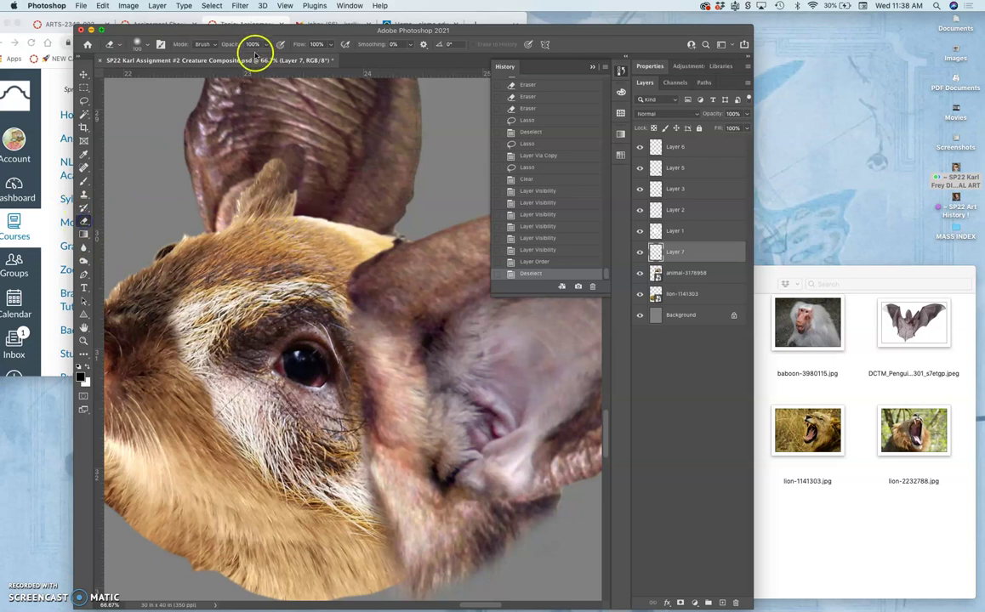
pyautogui.press('8')
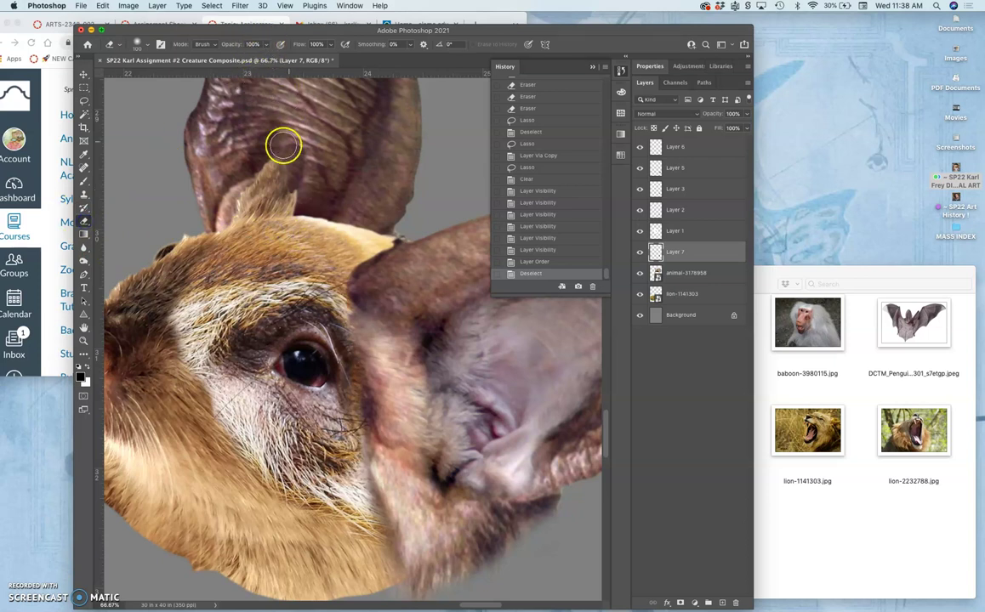
pyautogui.moveTo(268, 162); pyautogui.dragTo(253, 177)
pyautogui.press('super+z')
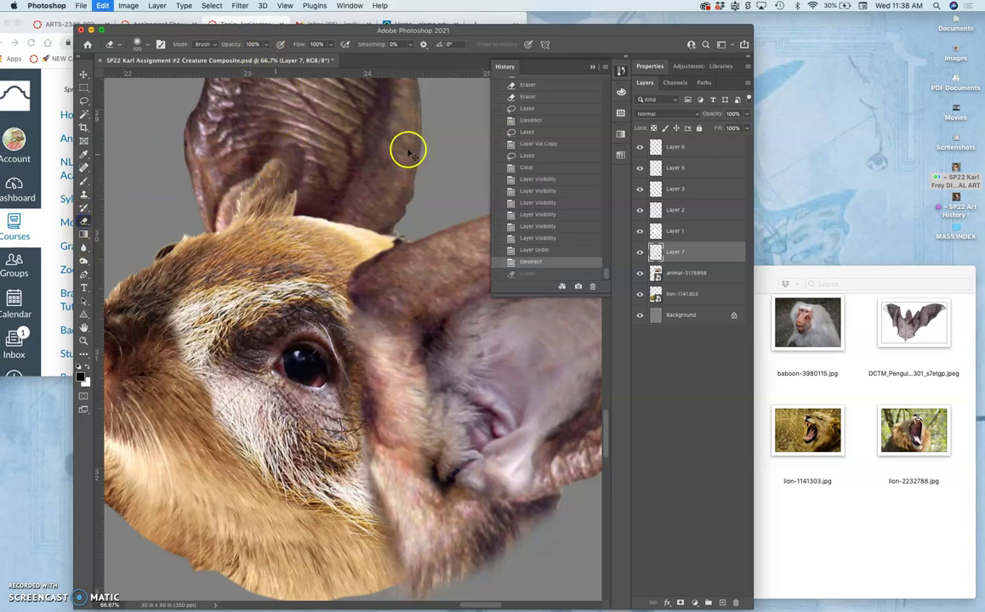
# Step: Erase the edges of the fur tuft in front of the upright ear on Layer 2, lowering the Eraser opacity to 43%
pyautogui.click(640, 234)
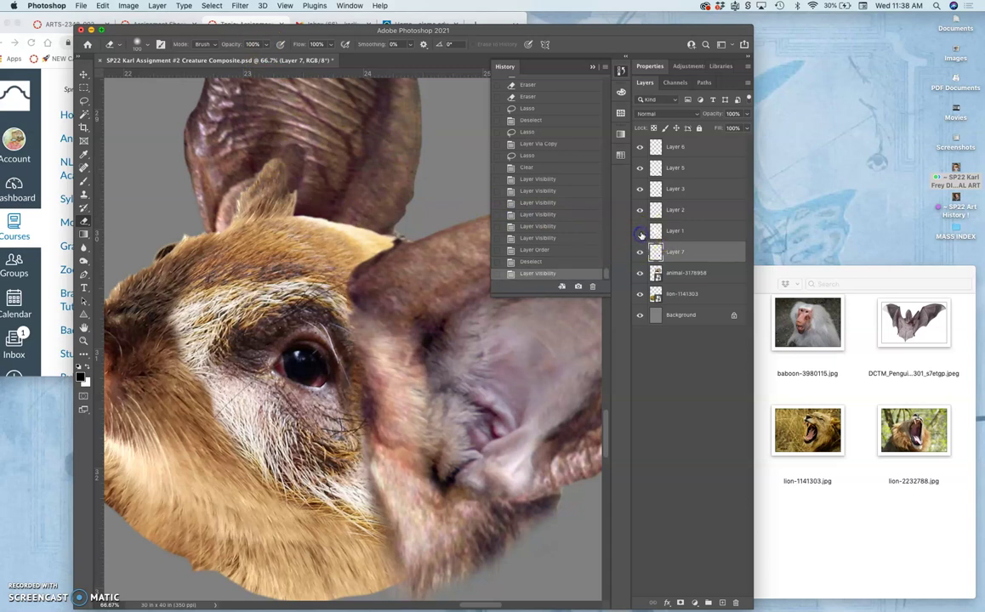
pyautogui.click(641, 232)
pyautogui.click(641, 211)
pyautogui.click(640, 211)
pyautogui.click(640, 211)
pyautogui.click(641, 210)
pyautogui.click(680, 211)
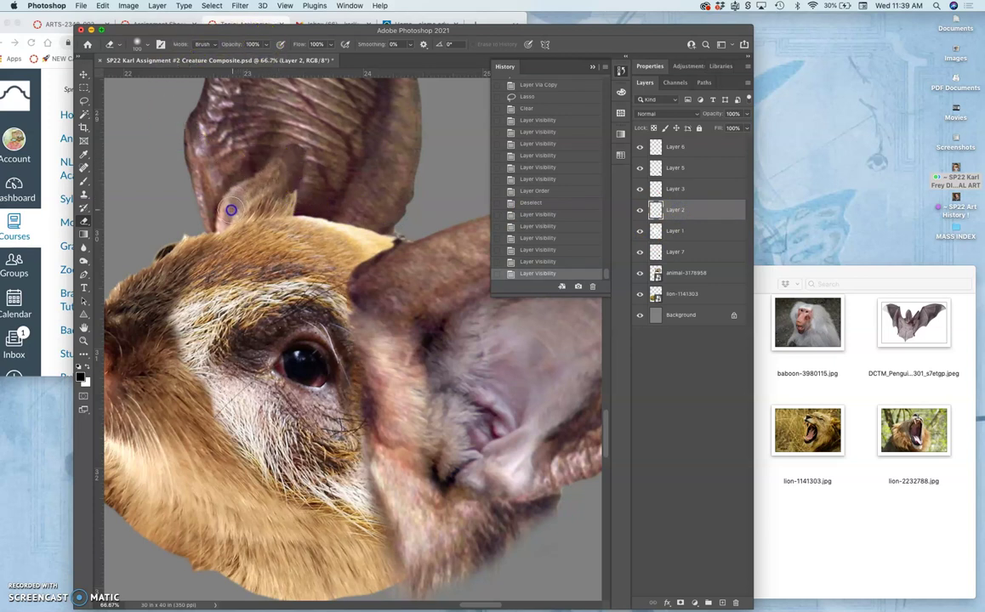
pyautogui.moveTo(231, 210)
pyautogui.mouseDown()
pyautogui.moveTo(297, 165)
pyautogui.moveTo(293, 184)
pyautogui.moveTo(268, 187)
pyautogui.mouseUp()
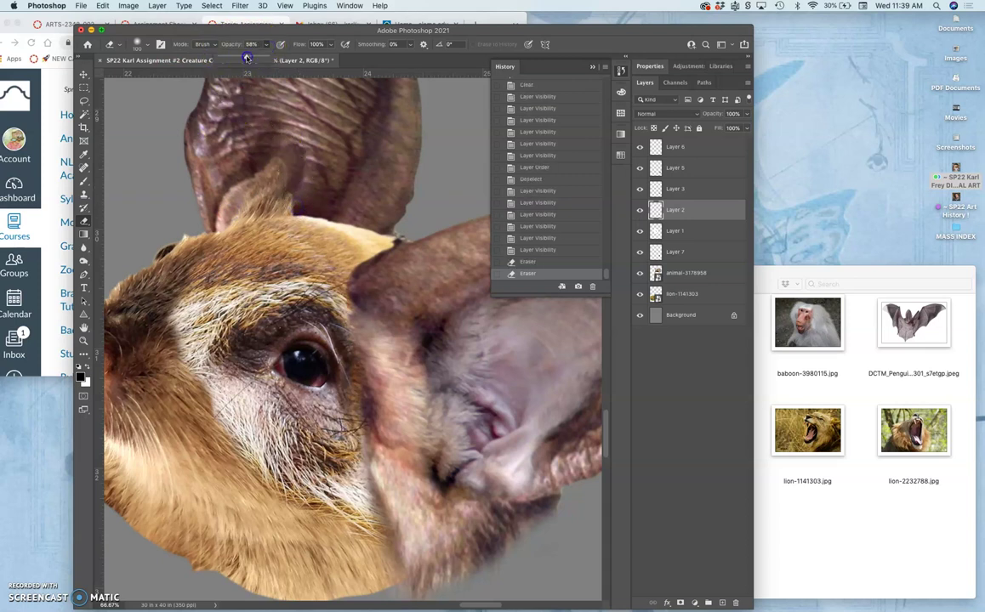
pyautogui.moveTo(240, 61); pyautogui.dragTo(237, 60)
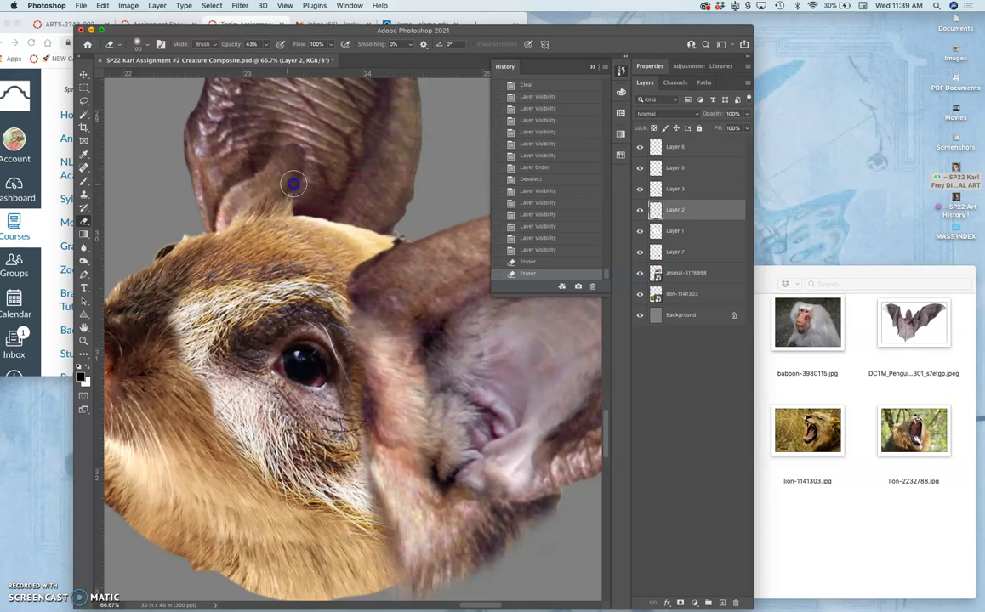
pyautogui.moveTo(299, 192)
pyautogui.mouseDown()
pyautogui.moveTo(342, 193)
pyautogui.moveTo(307, 205)
pyautogui.moveTo(289, 187)
pyautogui.moveTo(313, 182)
pyautogui.moveTo(297, 201)
pyautogui.moveTo(332, 165)
pyautogui.moveTo(402, 195)
pyautogui.moveTo(402, 242)
pyautogui.mouseUp()
# Step: Erase the rim of the large side ear on Layer 5 where it meets the forehead, and undo the last stroke
pyautogui.click(640, 189)
pyautogui.click(639, 189)
pyautogui.click(639, 168)
pyautogui.click(640, 168)
pyautogui.click(671, 169)
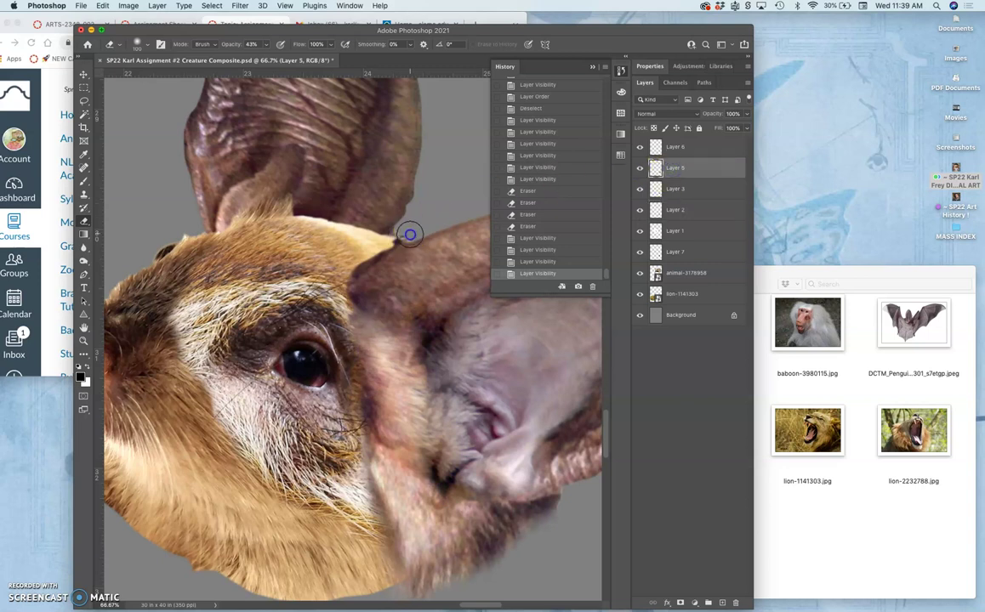
pyautogui.moveTo(389, 244)
pyautogui.mouseDown()
pyautogui.moveTo(410, 235)
pyautogui.moveTo(393, 251)
pyautogui.mouseUp()
pyautogui.click(640, 167)
pyautogui.click(639, 168)
pyautogui.moveTo(323, 295)
pyautogui.mouseDown()
pyautogui.moveTo(344, 269)
pyautogui.moveTo(366, 257)
pyautogui.moveTo(346, 286)
pyautogui.moveTo(391, 254)
pyautogui.mouseUp()
pyautogui.press('super+z')
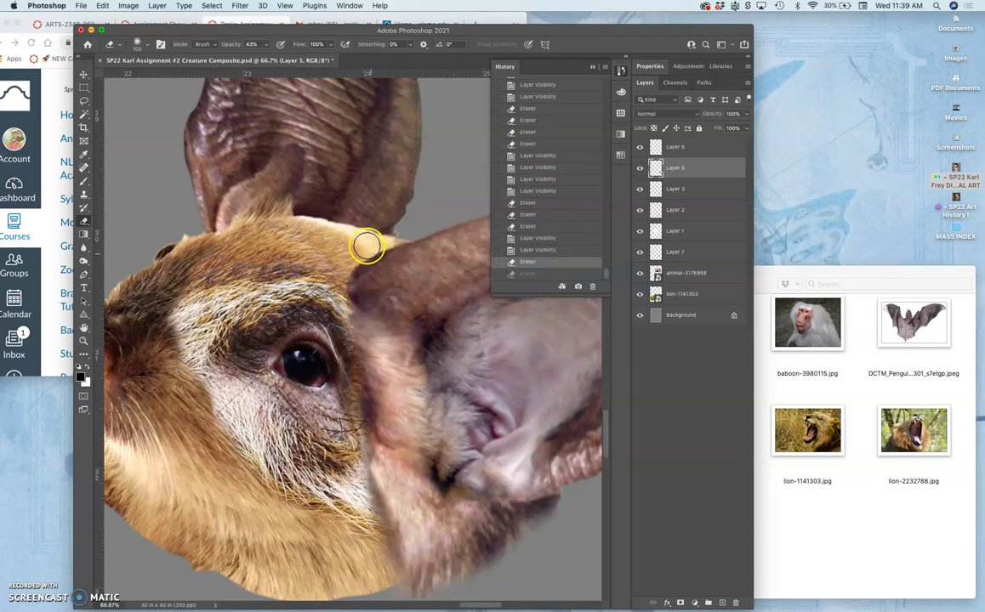
# Step: Soften the large ear's upper base edge beside the eye on Layer 5 with the Eraser at 18% opacity
pyautogui.click(267, 44)
pyautogui.click(358, 292)
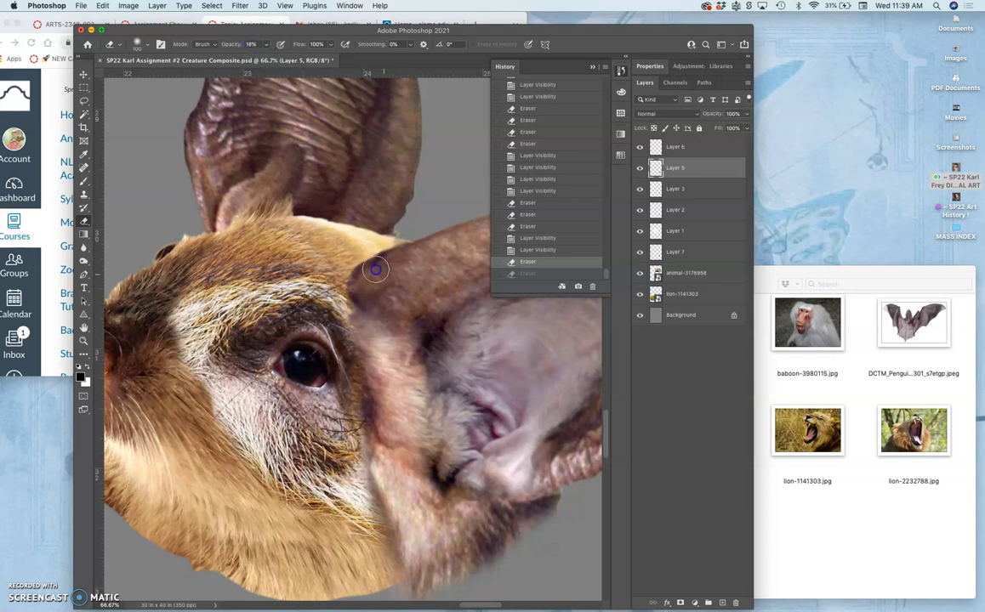
pyautogui.moveTo(361, 284)
pyautogui.mouseDown()
pyautogui.moveTo(411, 259)
pyautogui.moveTo(387, 308)
pyautogui.moveTo(404, 286)
pyautogui.moveTo(374, 308)
pyautogui.moveTo(355, 306)
pyautogui.moveTo(365, 316)
pyautogui.mouseUp()
pyautogui.moveTo(359, 299); pyautogui.dragTo(373, 299)
pyautogui.moveTo(369, 289); pyautogui.dragTo(379, 298)
pyautogui.click(387, 276)
pyautogui.moveTo(383, 281)
pyautogui.mouseDown()
pyautogui.moveTo(394, 289)
pyautogui.moveTo(410, 271)
pyautogui.moveTo(403, 285)
pyautogui.moveTo(414, 340)
pyautogui.moveTo(360, 323)
pyautogui.mouseUp()
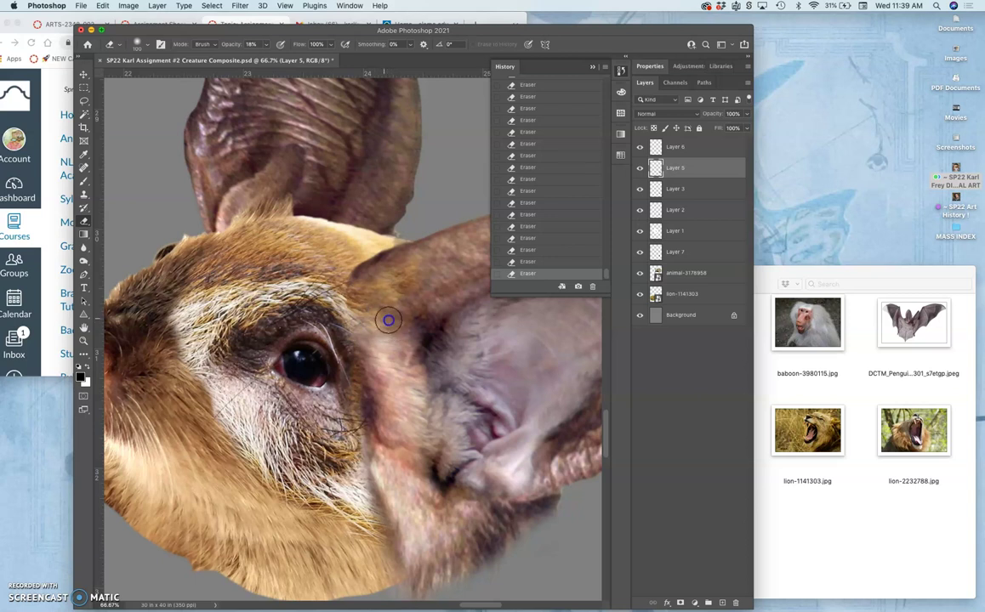
pyautogui.click(426, 291)
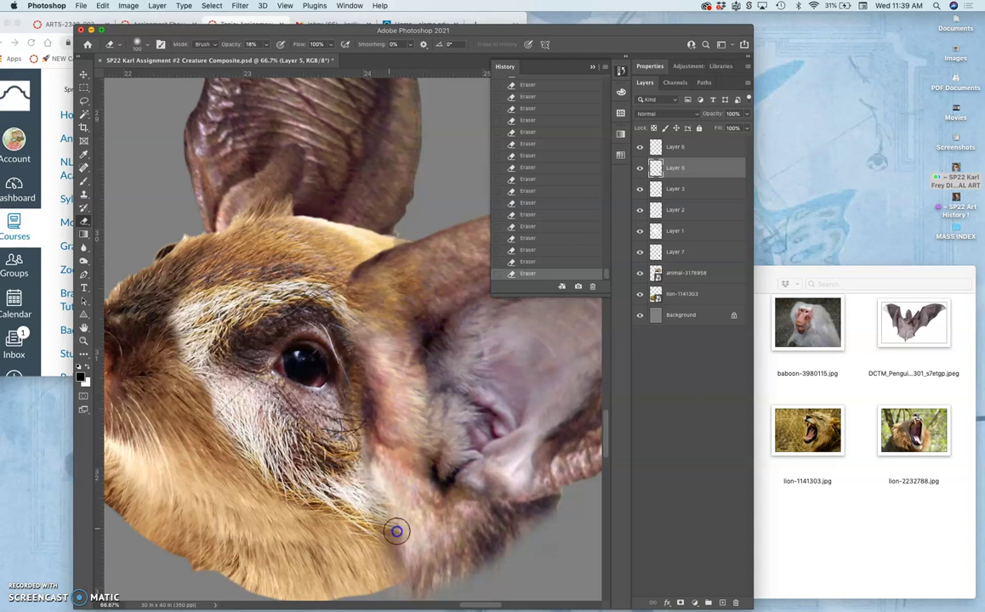
# Step: Erase the lower fur edge of the large ear on Layer 5 to blend it into the cheek
pyautogui.moveTo(388, 534)
pyautogui.mouseDown()
pyautogui.moveTo(396, 559)
pyautogui.moveTo(385, 508)
pyautogui.mouseUp()
pyautogui.click(363, 485)
pyautogui.moveTo(367, 460)
pyautogui.mouseDown()
pyautogui.moveTo(365, 511)
pyautogui.moveTo(347, 500)
pyautogui.mouseUp()
pyautogui.moveTo(356, 439); pyautogui.dragTo(364, 435)
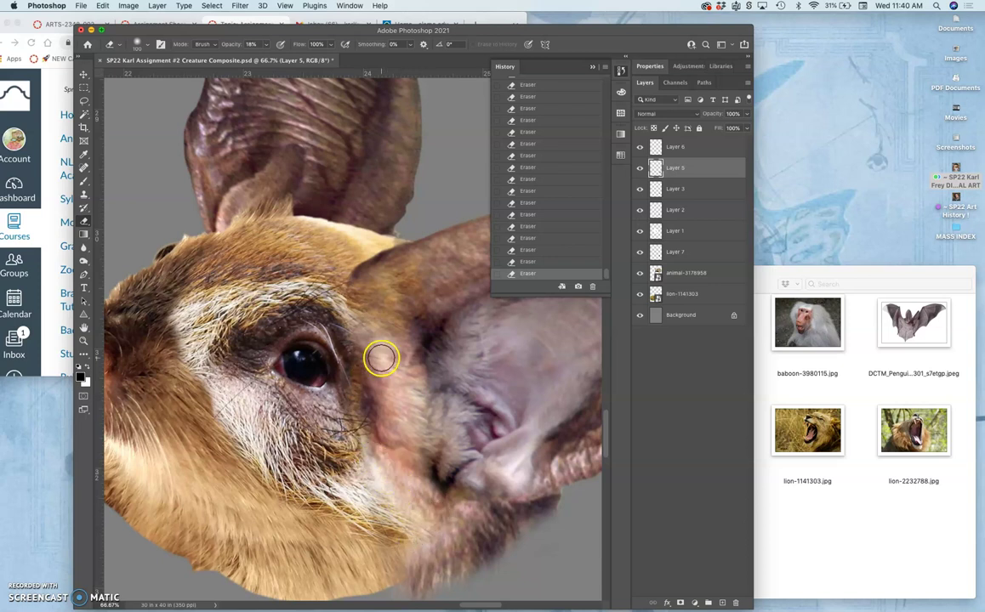
# Step: Review the whole blended head with both ears and save the document
pyautogui.press('super+minus')
pyautogui.press('super+minus')
pyautogui.press('super+minus')
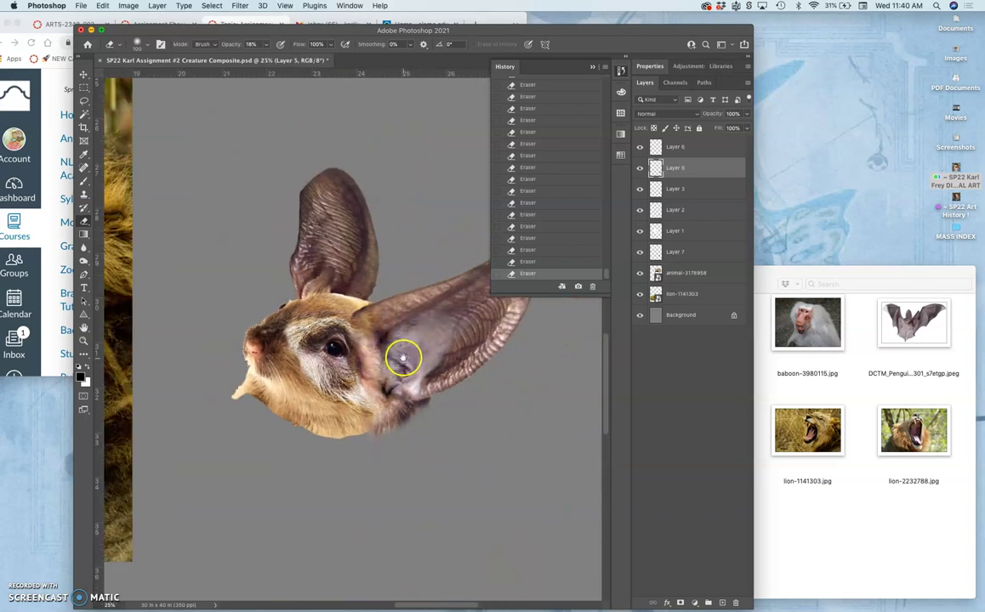
pyautogui.hscroll(5, 402, 352)
pyautogui.press('super+s')
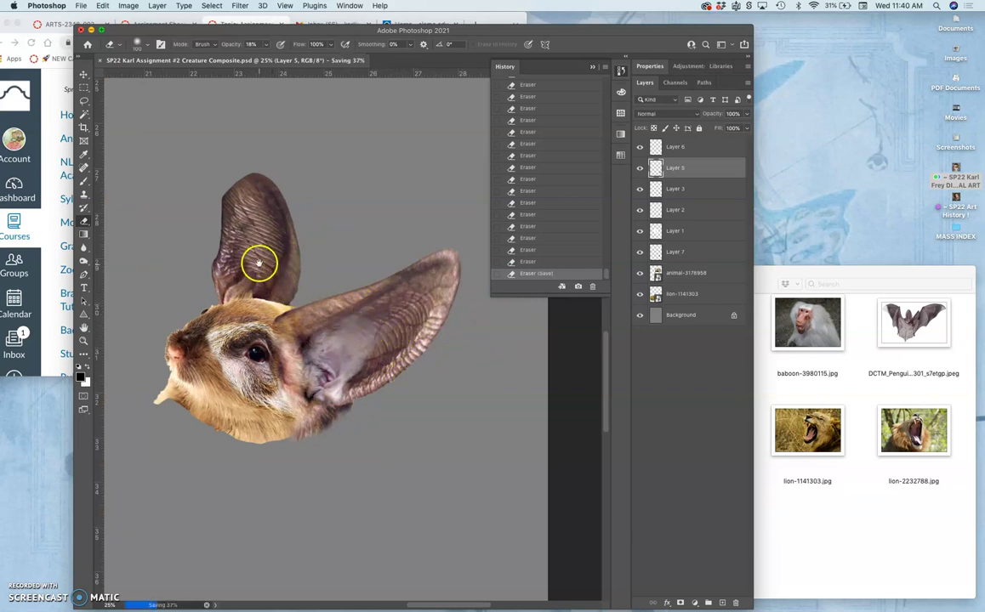
# Step: Examine the creature sketch and the lion reference photo for the mouth part of the head
pyautogui.scroll(10, 255, 255)
pyautogui.hscroll(-10, 255, 255)
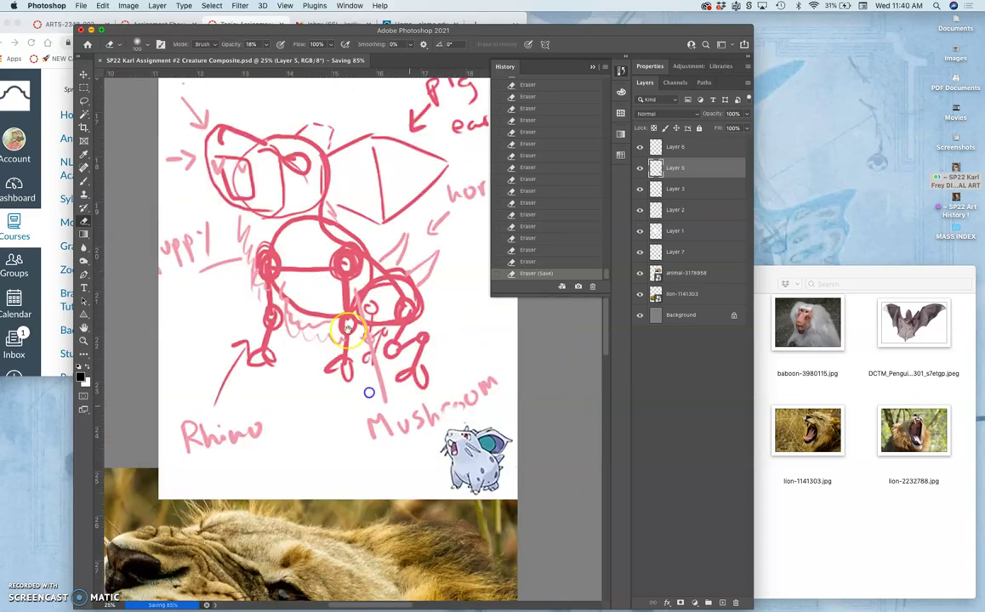
pyautogui.scroll(2, 369, 392)
pyautogui.scroll(8, 340, 408)
pyautogui.hscroll(-4, 323, 425)
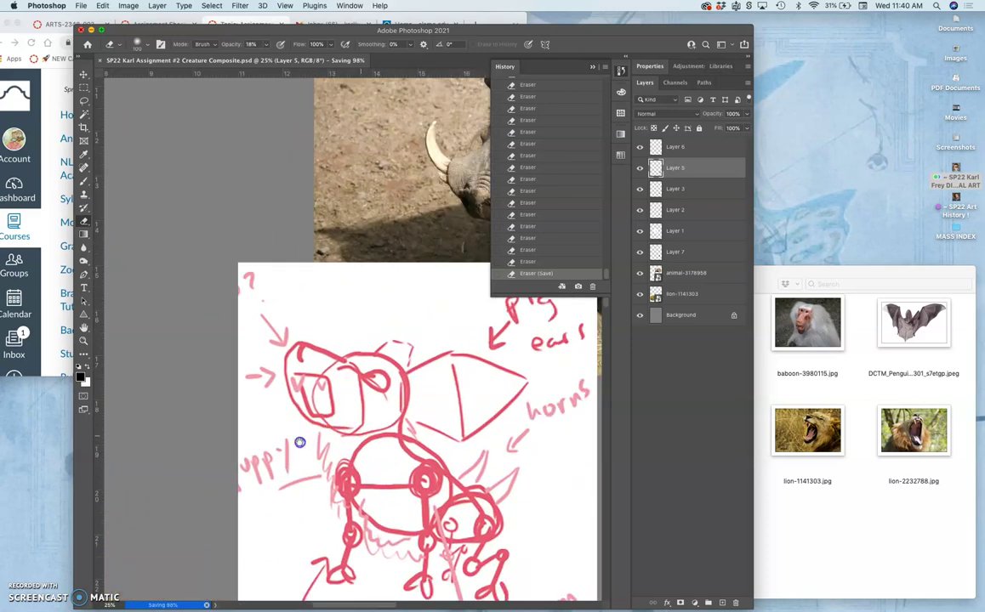
pyautogui.hscroll(4, 286, 444)
pyautogui.scroll(-12, 274, 382)
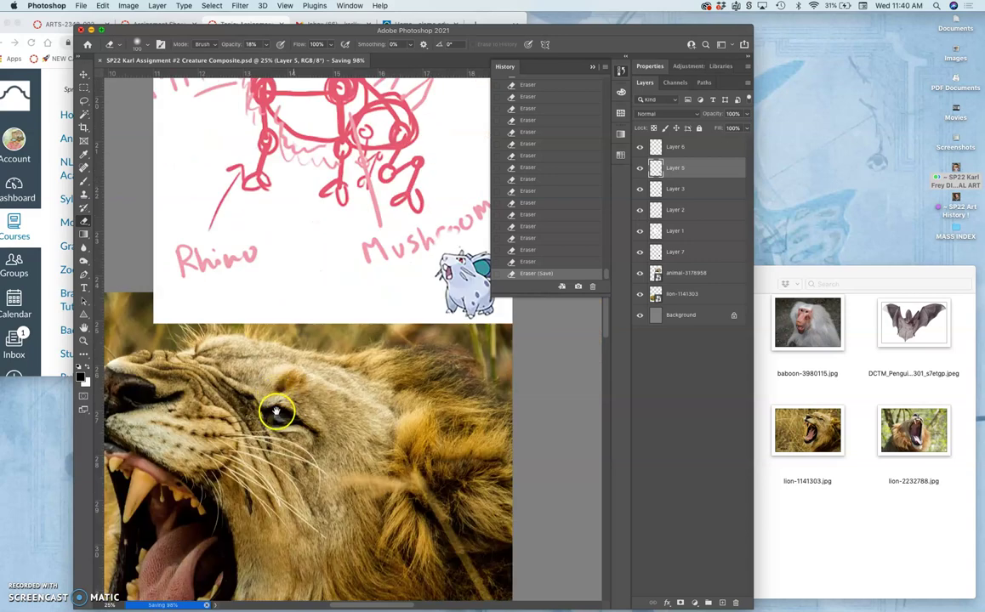
pyautogui.scroll(-4, 274, 383)
pyautogui.scroll(-2, 272, 341)
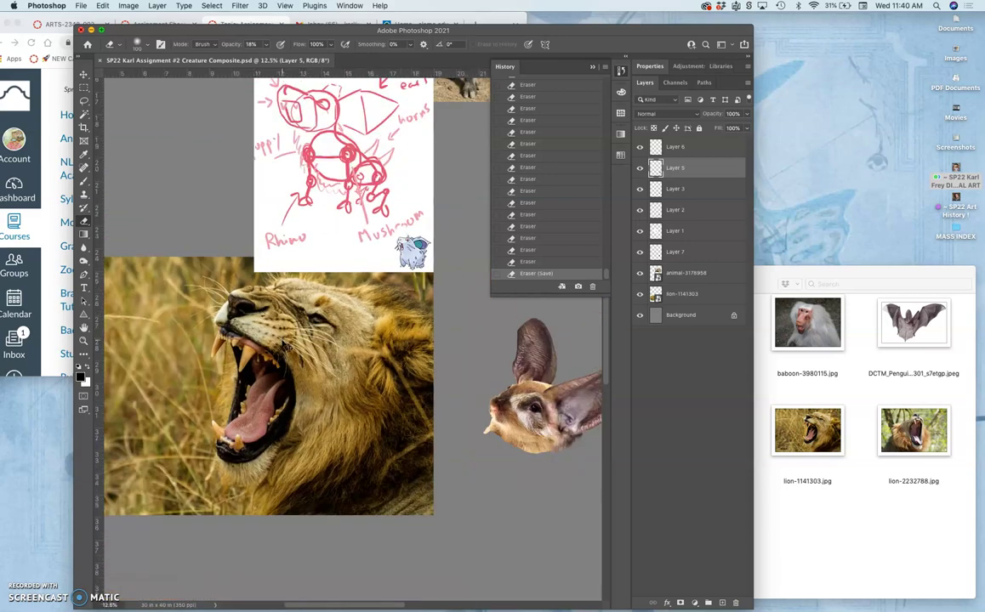
# Step: Outline the lion's roaring muzzle and open mouth on the lion-1141303 layer with the Lasso
pyautogui.press('super+minus')
pyautogui.click(302, 308)
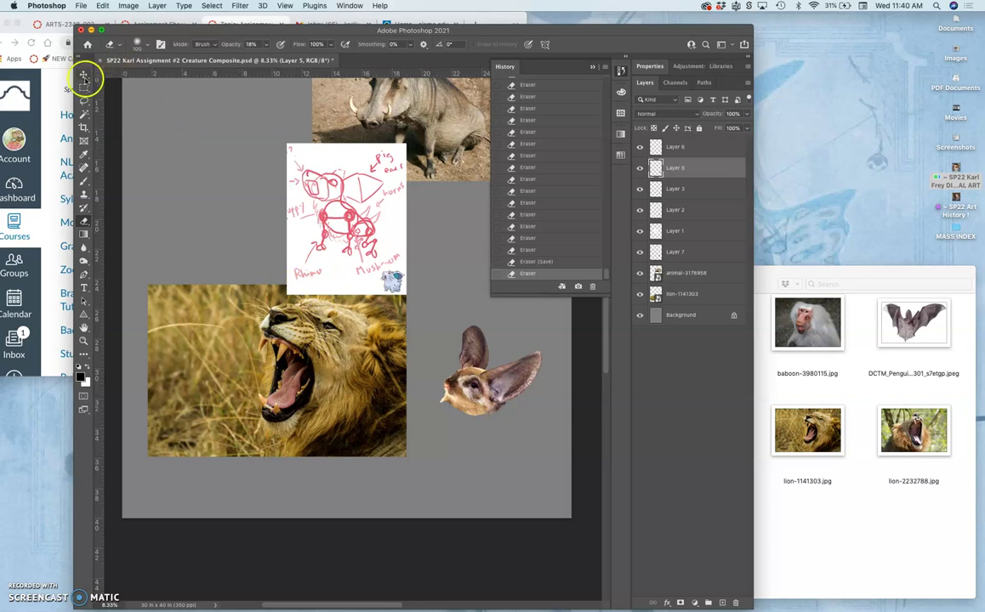
pyautogui.click(83, 74)
pyautogui.click(289, 308)
pyautogui.click(83, 101)
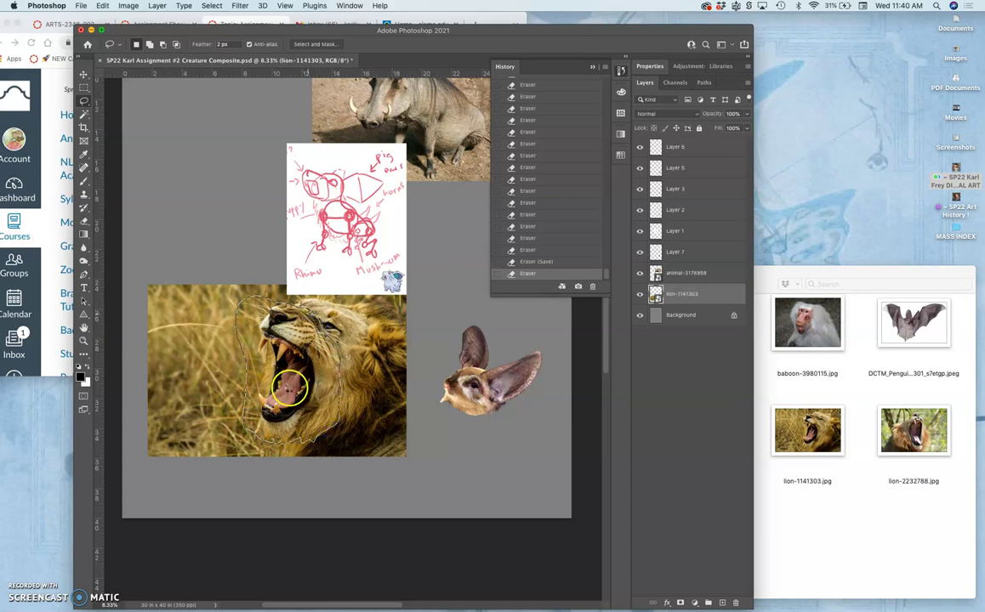
pyautogui.moveTo(308, 368); pyautogui.dragTo(285, 299)
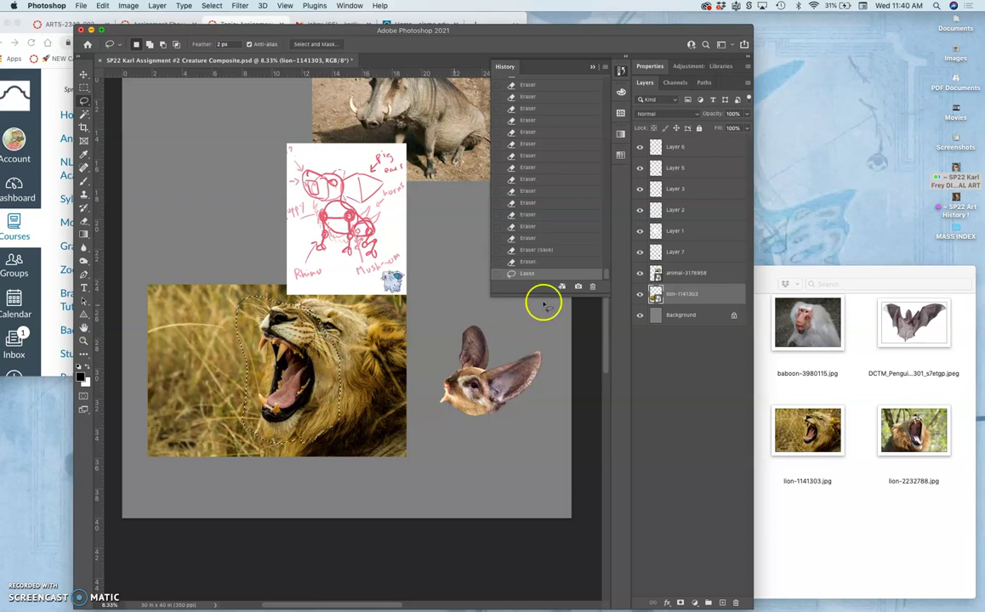
# Step: Copy the selected lion face to a new layer and move that layer to the top of the layer stack
pyautogui.click(640, 294)
pyautogui.click(641, 295)
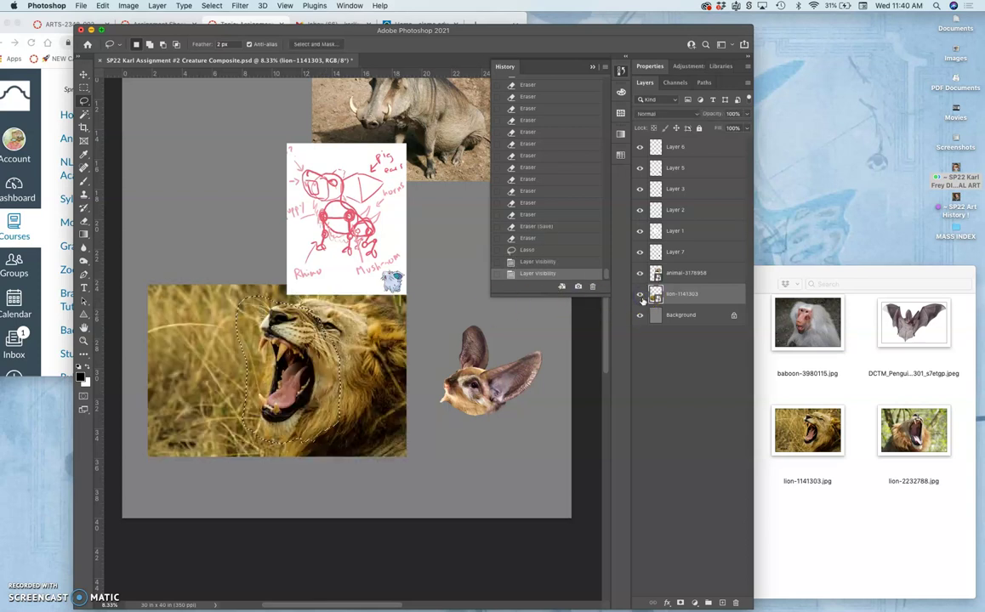
pyautogui.press('super+j')
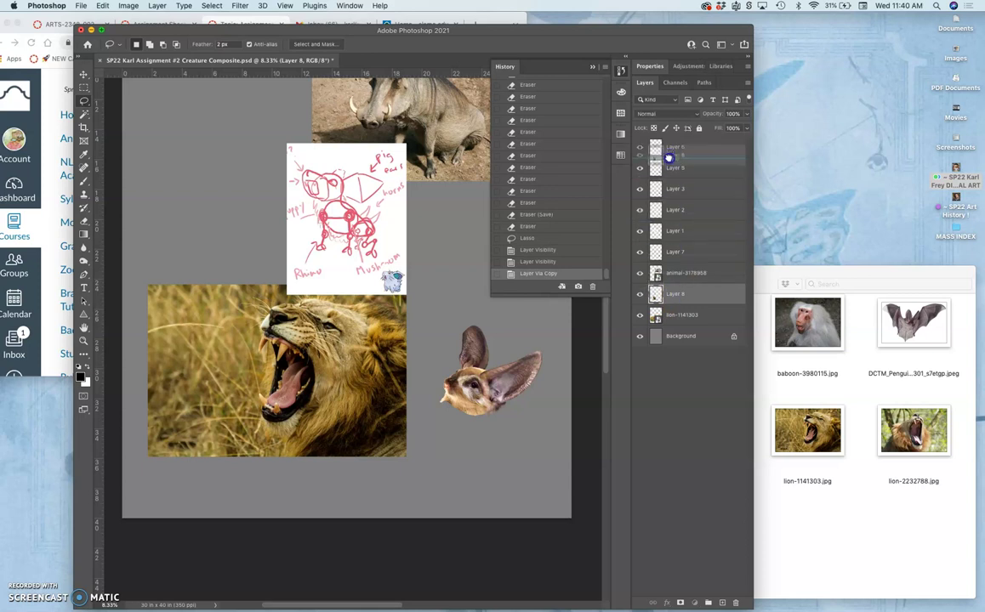
pyautogui.moveTo(670, 146); pyautogui.dragTo(669, 148)
# Step: Delete the lion-1141303 photo layer and move the lion face on Layer 8 to the front of the creature's head
pyautogui.click(685, 294)
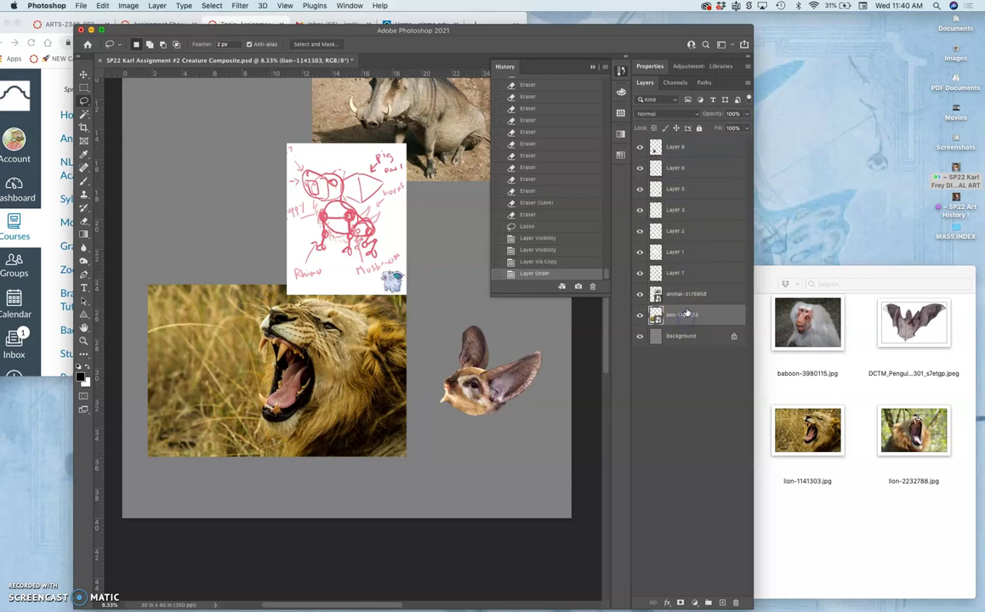
pyautogui.press('Delete')
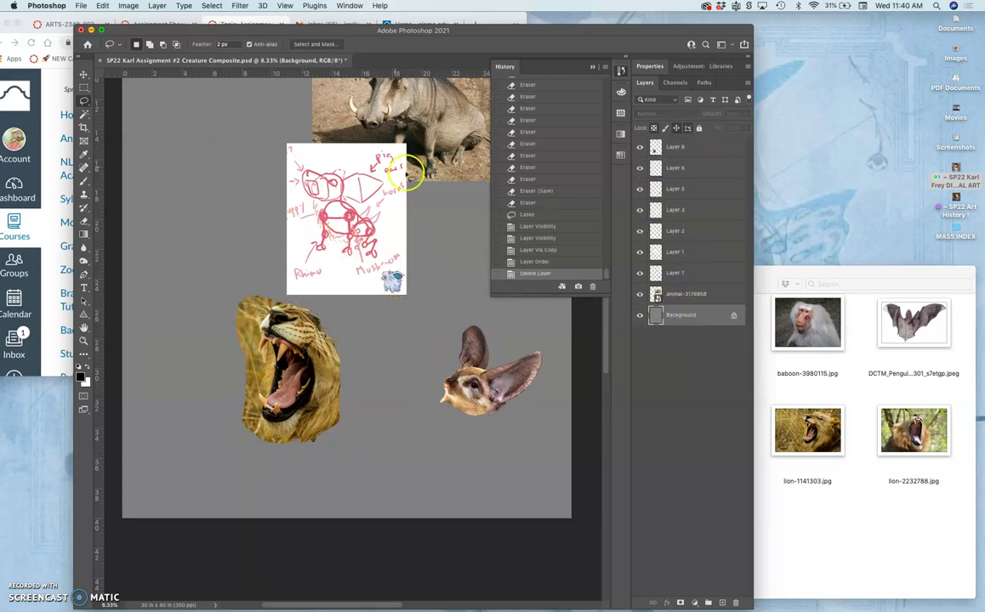
pyautogui.click(673, 147)
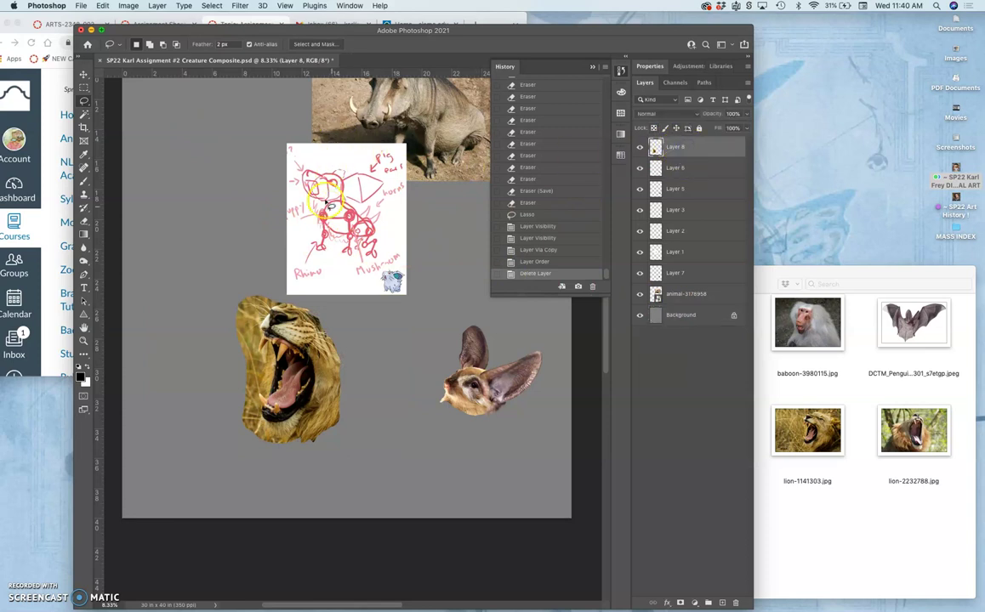
pyautogui.click(84, 74)
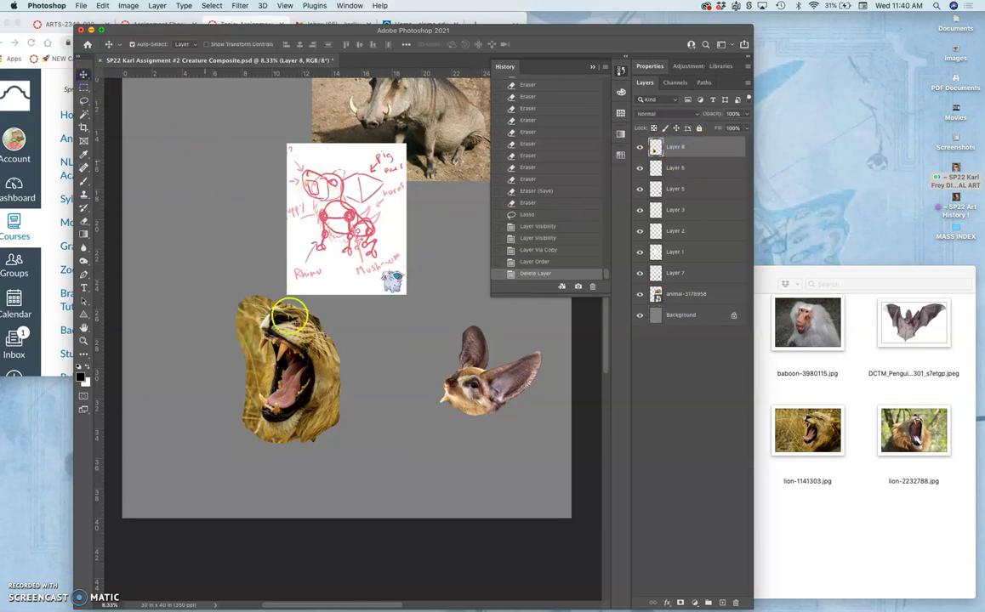
pyautogui.moveTo(298, 330)
pyautogui.mouseDown()
pyautogui.moveTo(363, 358)
pyautogui.moveTo(417, 364)
pyautogui.mouseUp()
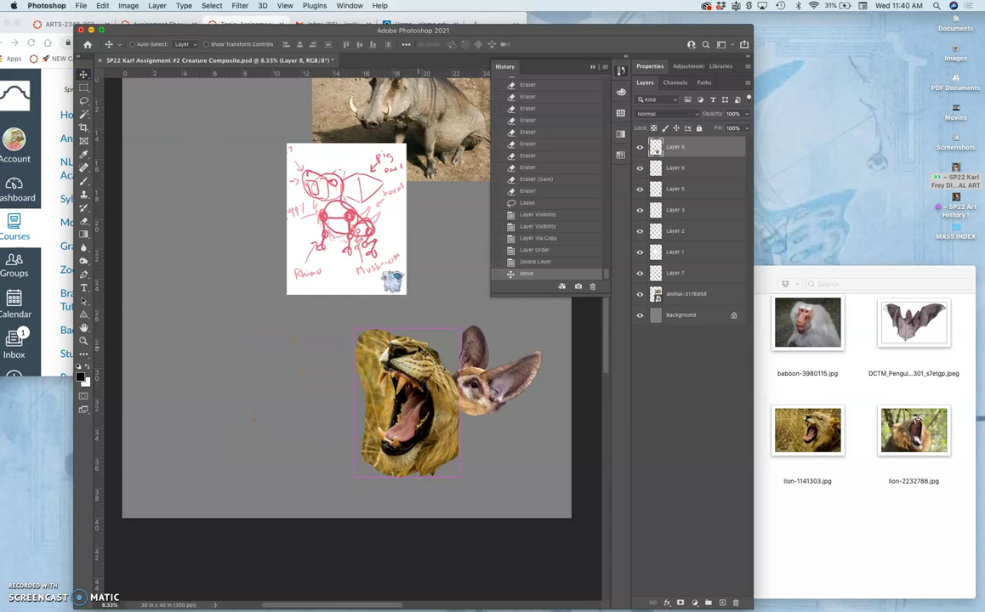
# Step: Free-transform the lion face on Layer 8 to about 60% width and 42.5% height, positioned over the creature's snout
pyautogui.press('super+t')
pyautogui.press('super+equal')
pyautogui.moveTo(446, 327); pyautogui.dragTo(315, 206)
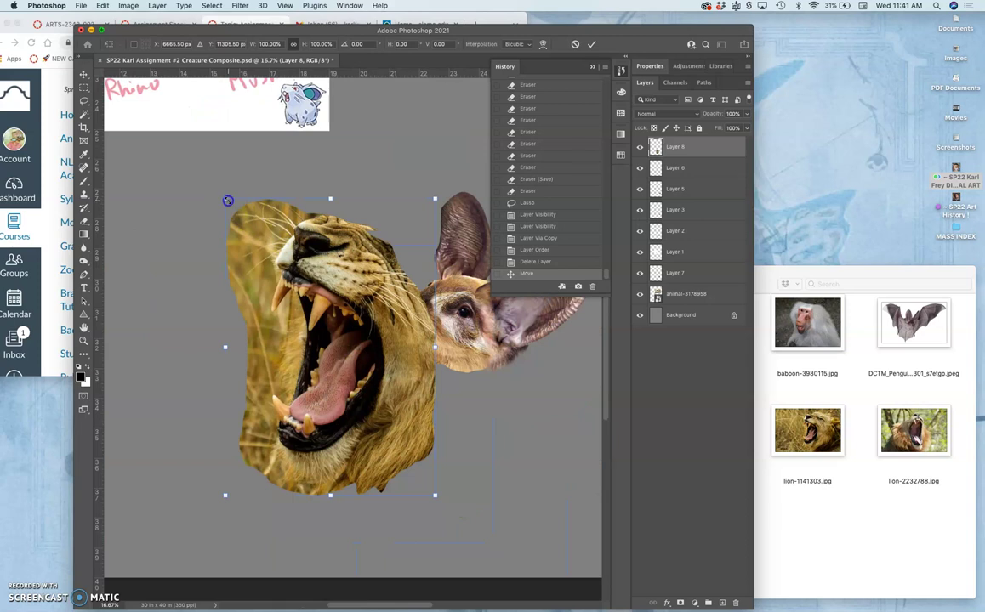
pyautogui.moveTo(228, 201); pyautogui.dragTo(320, 312)
pyautogui.moveTo(394, 369); pyautogui.dragTo(430, 340)
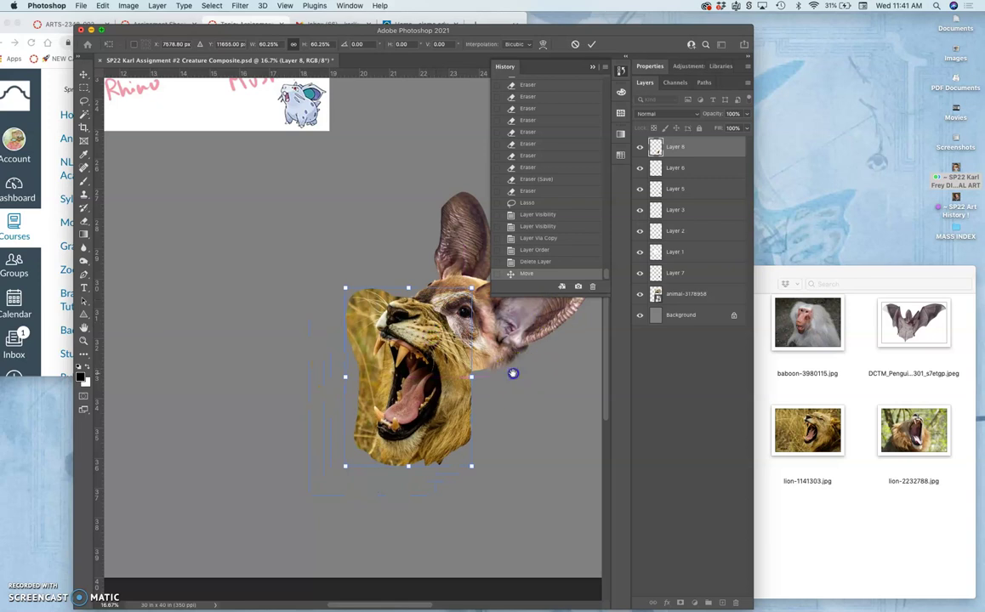
pyautogui.moveTo(508, 372); pyautogui.dragTo(406, 343)
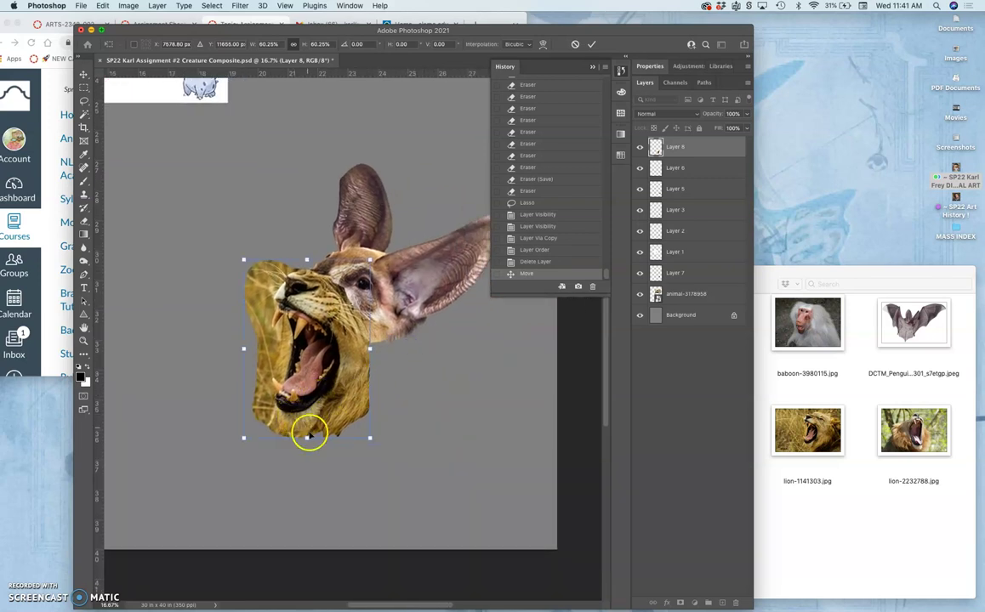
pyautogui.moveTo(309, 439); pyautogui.dragTo(303, 387)
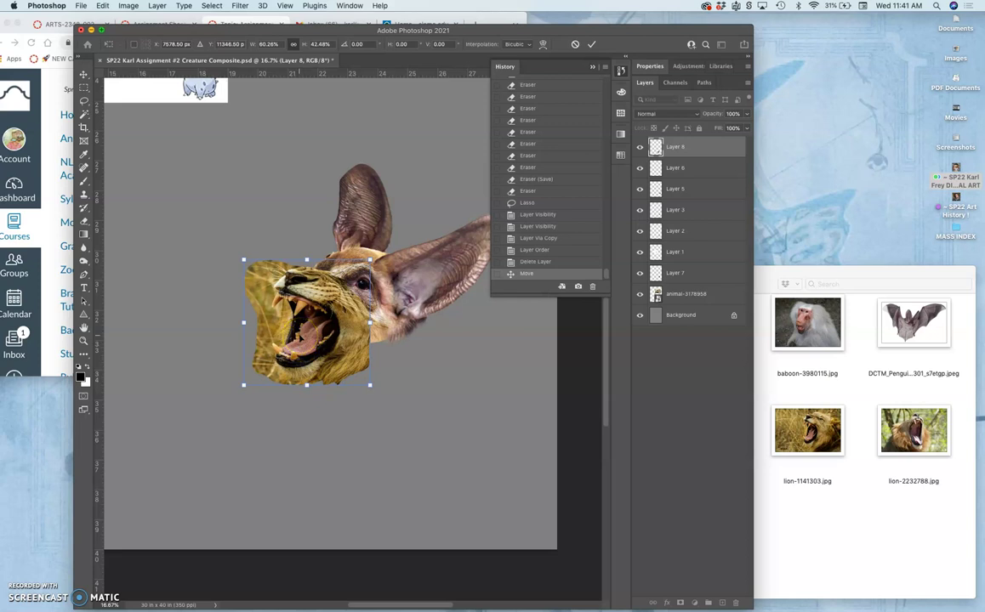
# Step: Skew the lion face on Layer 8 horizontally by about 20°, pulling its lower jaw inward and extending the upper front corner slightly outward
pyautogui.press('super+equal')
pyautogui.press('super+equal')
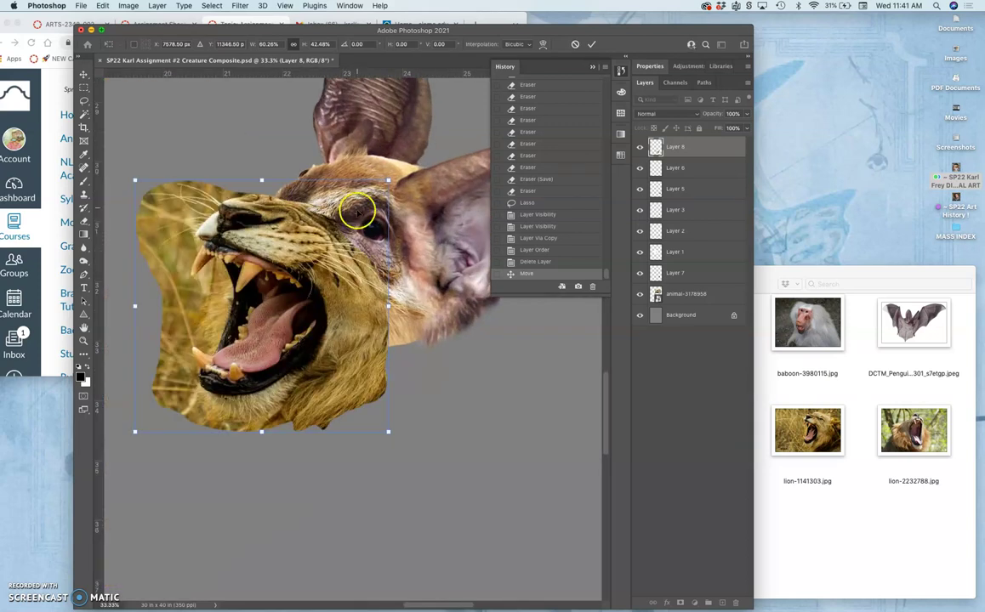
pyautogui.rightClick(273, 299)
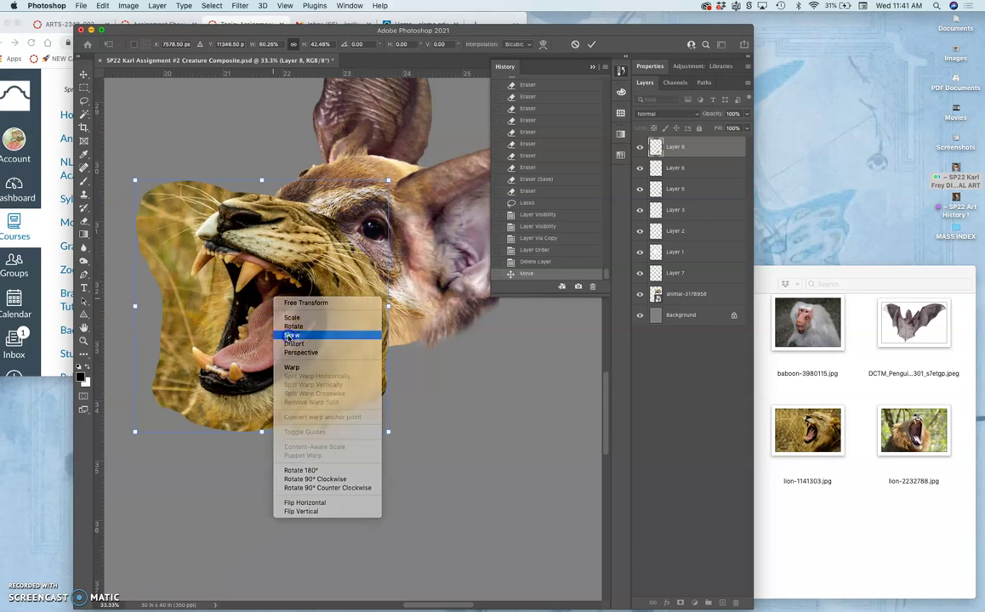
pyautogui.click(290, 337)
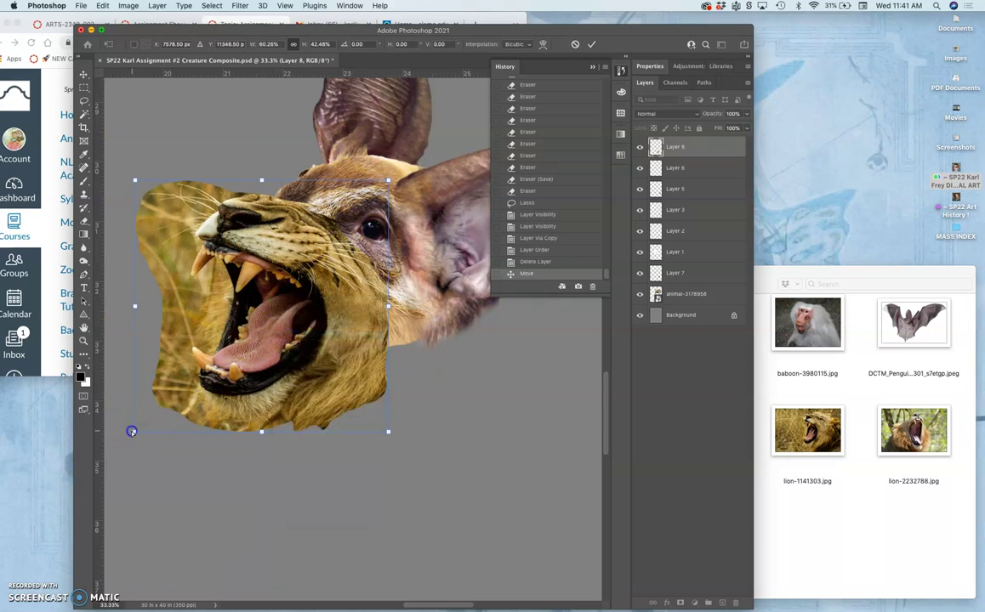
pyautogui.moveTo(132, 432); pyautogui.dragTo(186, 415)
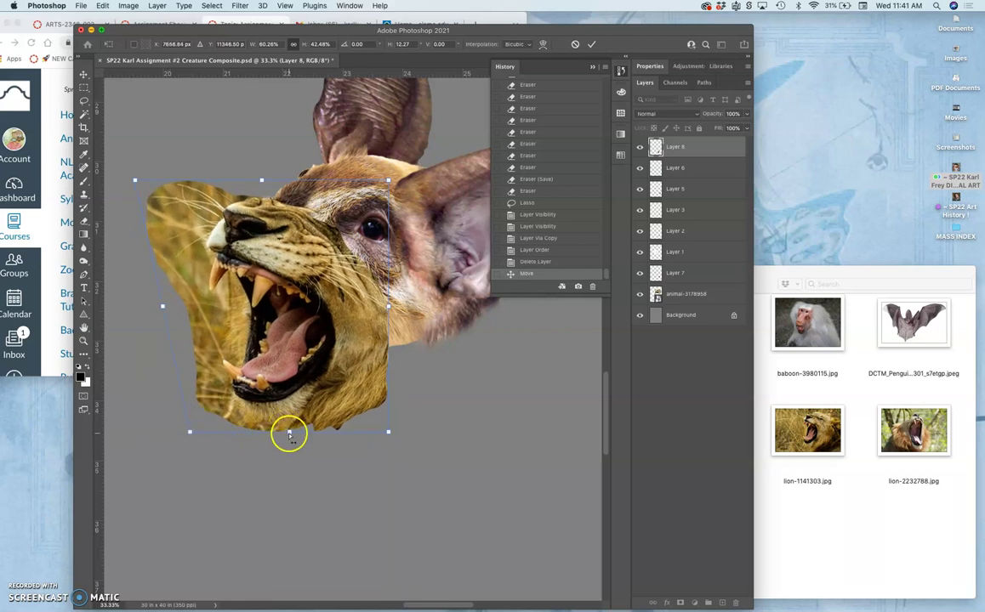
pyautogui.moveTo(289, 433); pyautogui.dragTo(319, 420)
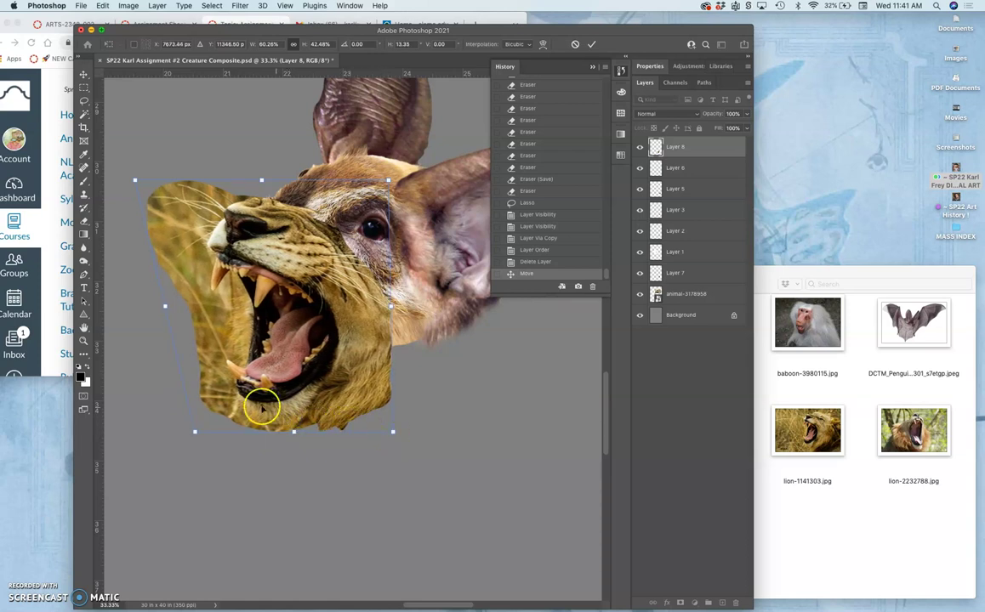
pyautogui.moveTo(193, 432); pyautogui.dragTo(218, 417)
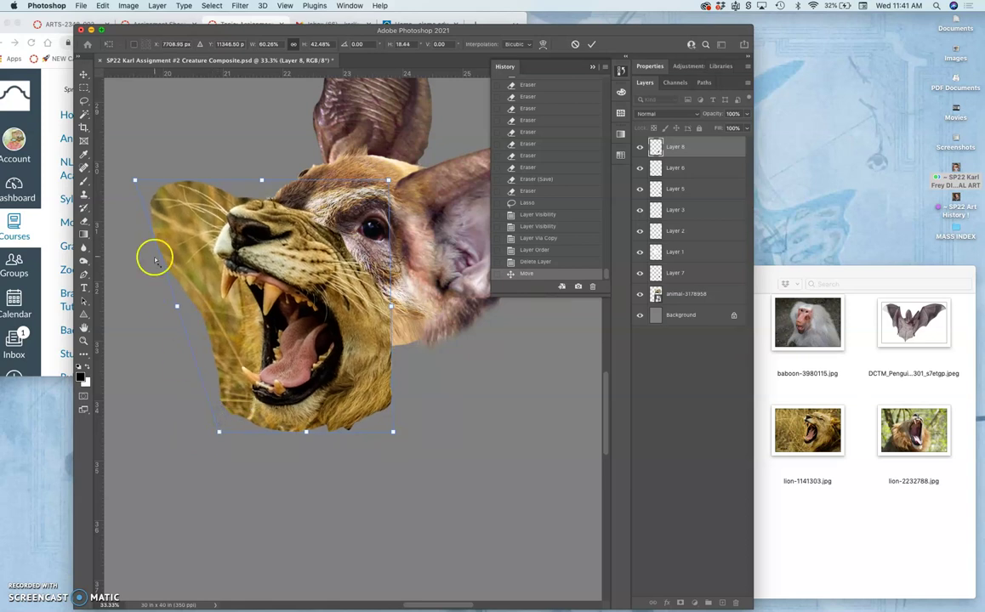
pyautogui.moveTo(132, 182); pyautogui.dragTo(127, 190)
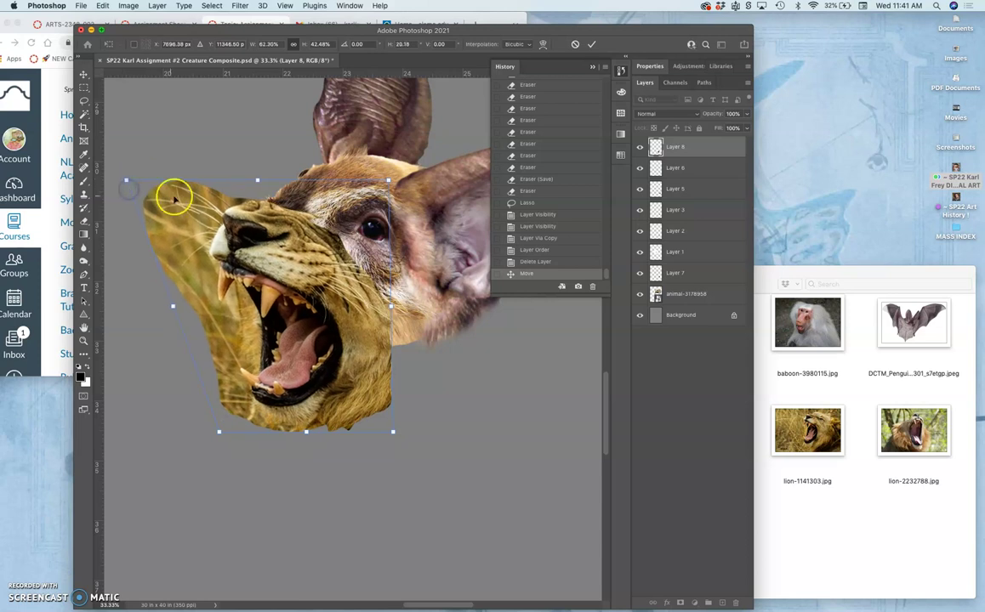
# Step: Distort the lion face by raising its lower back corner and lowering its upper front corner slightly, and apply the transform
pyautogui.rightClick(279, 277)
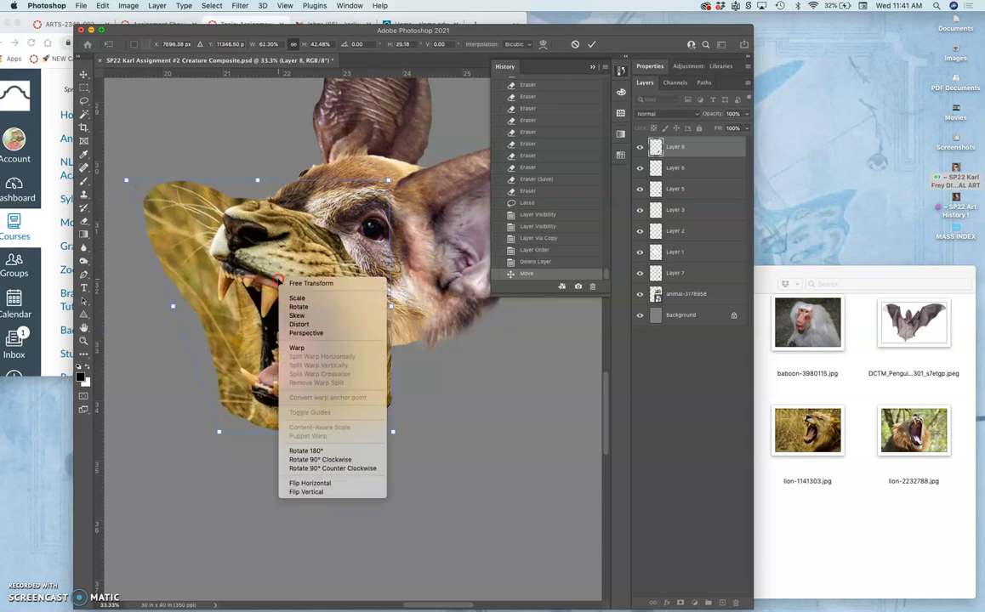
pyautogui.click(299, 324)
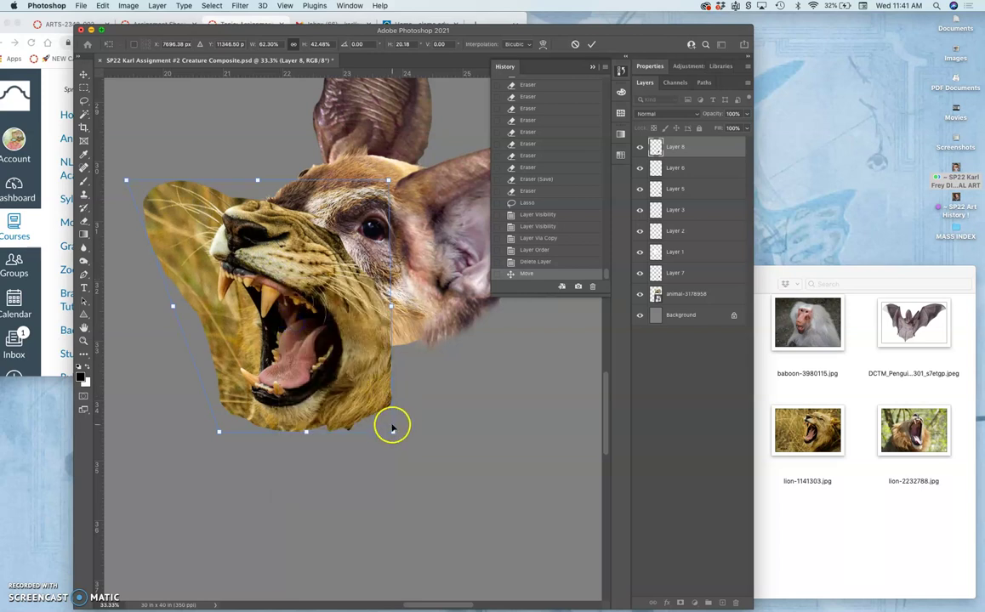
pyautogui.moveTo(393, 426); pyautogui.dragTo(393, 408)
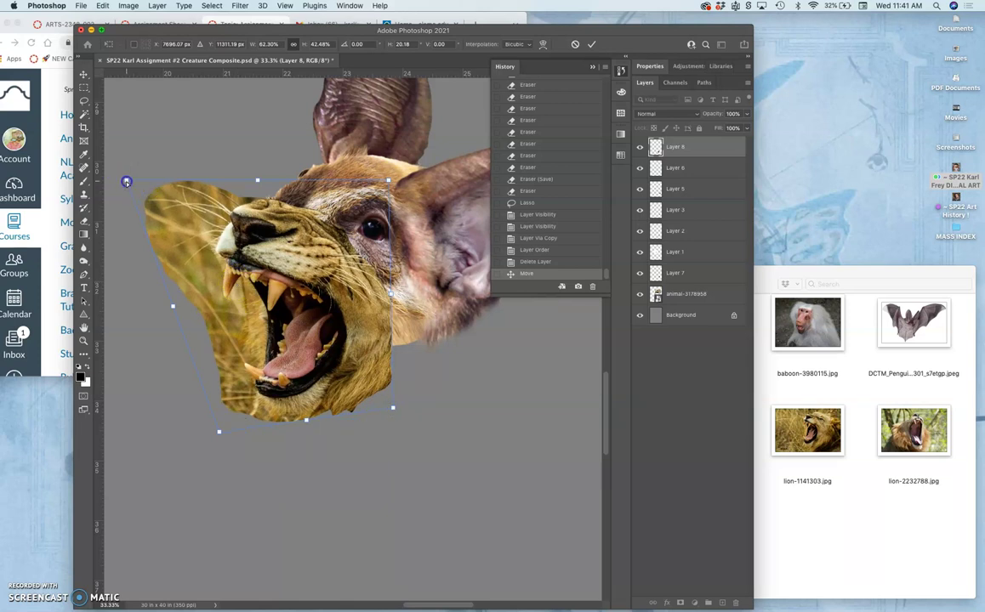
pyautogui.moveTo(126, 181); pyautogui.dragTo(123, 190)
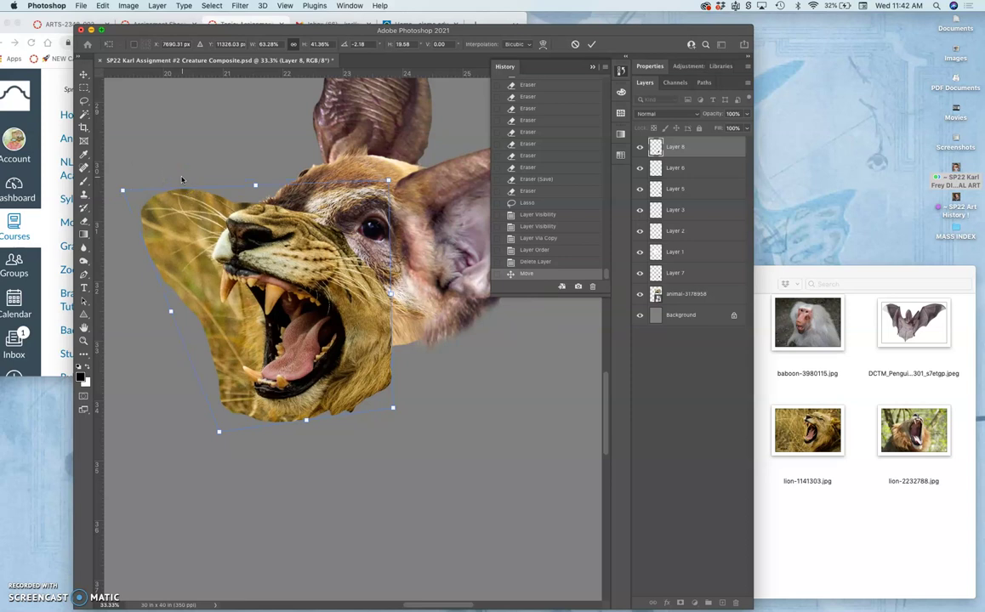
pyautogui.press('Return')
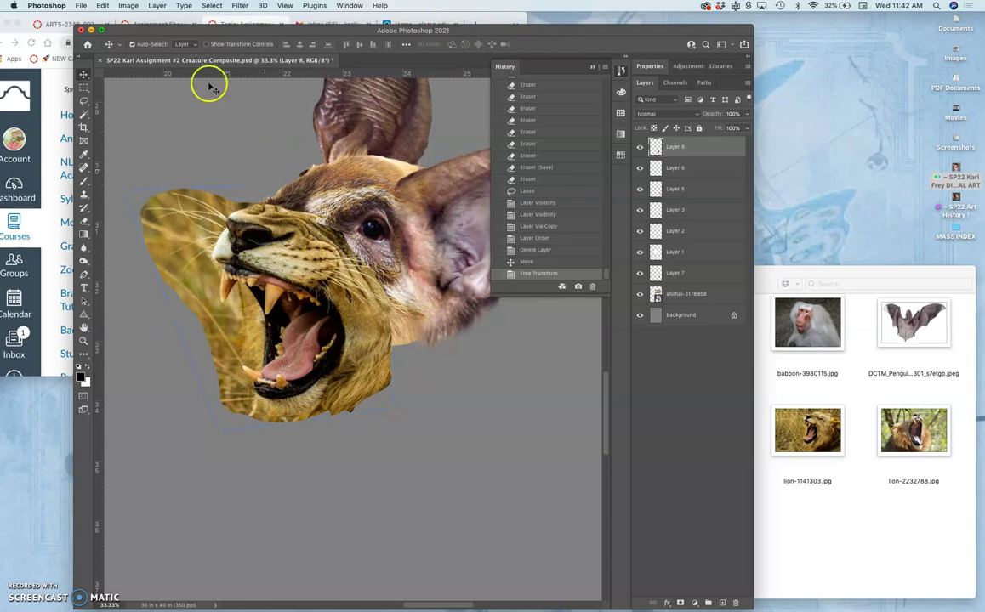
# Step: Brighten the lion face on Layer 8 with a Levels adjustment, setting the white input level to about 240
pyautogui.click(129, 5)
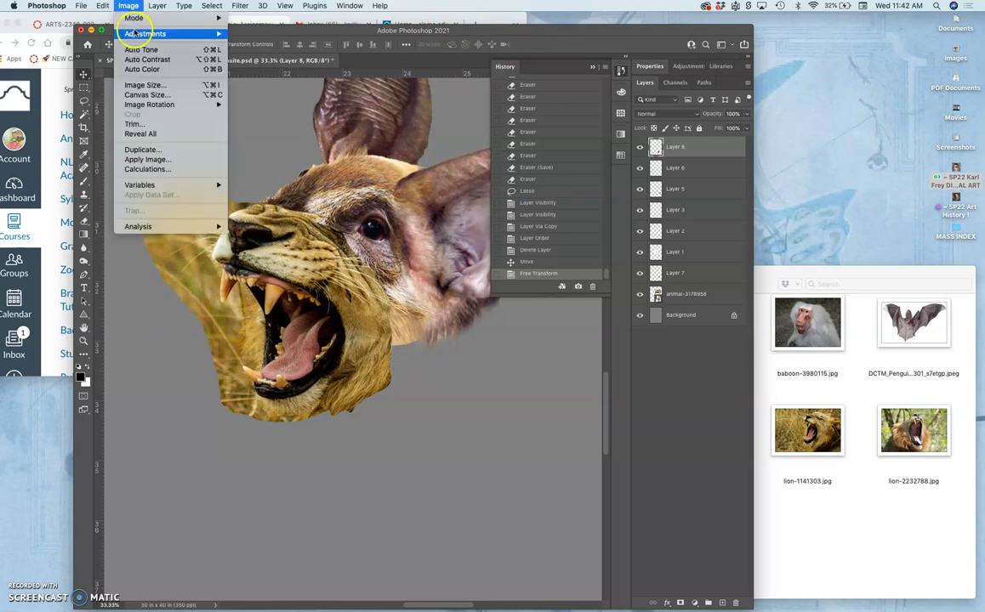
pyautogui.moveTo(170, 33)
pyautogui.click(285, 44)
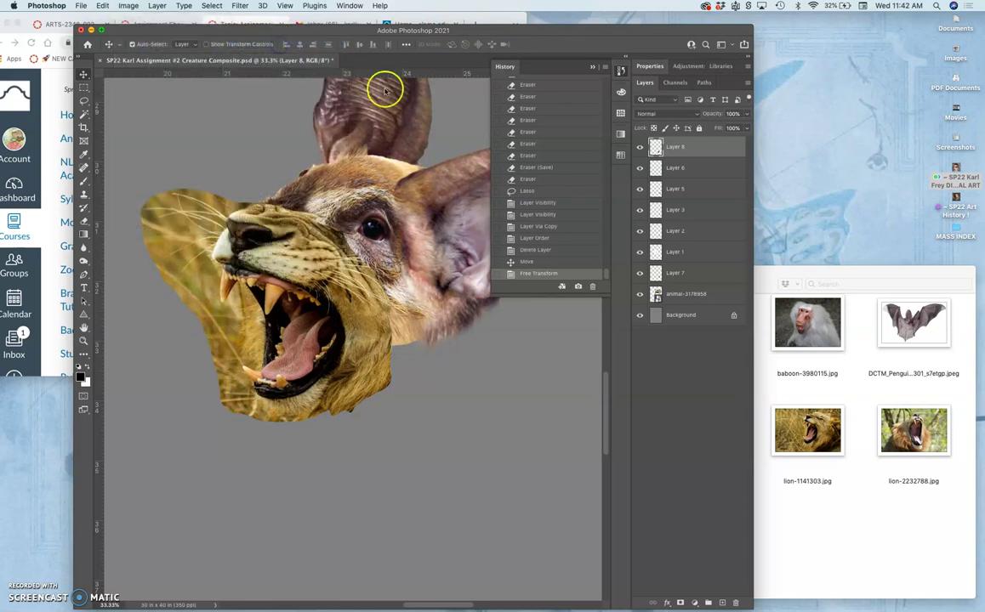
pyautogui.moveTo(457, 172)
pyautogui.mouseDown()
pyautogui.moveTo(468, 170)
pyautogui.moveTo(457, 171)
pyautogui.mouseUp()
pyautogui.moveTo(521, 171); pyautogui.dragTo(510, 172)
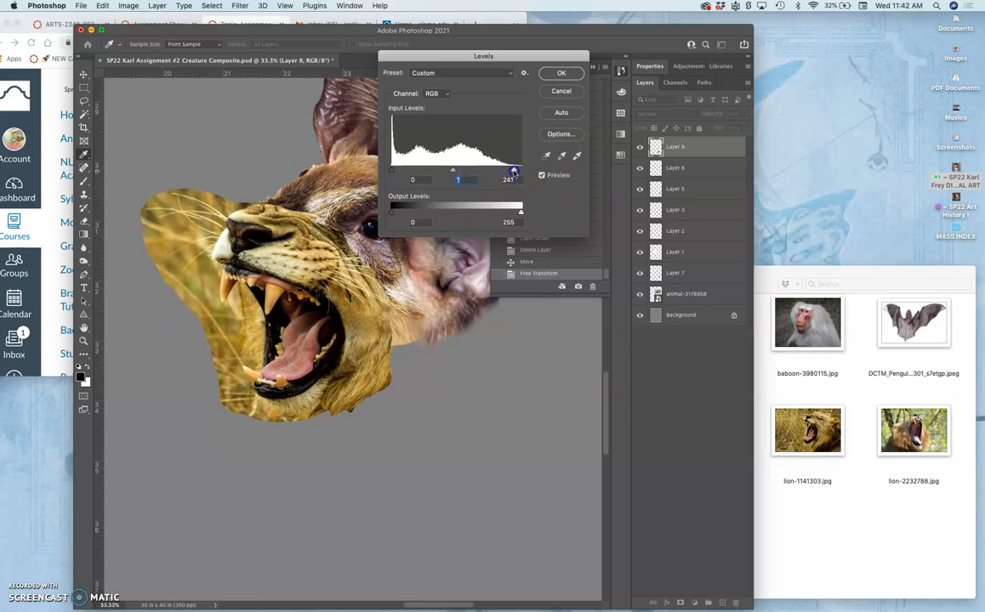
pyautogui.moveTo(510, 170); pyautogui.dragTo(495, 171)
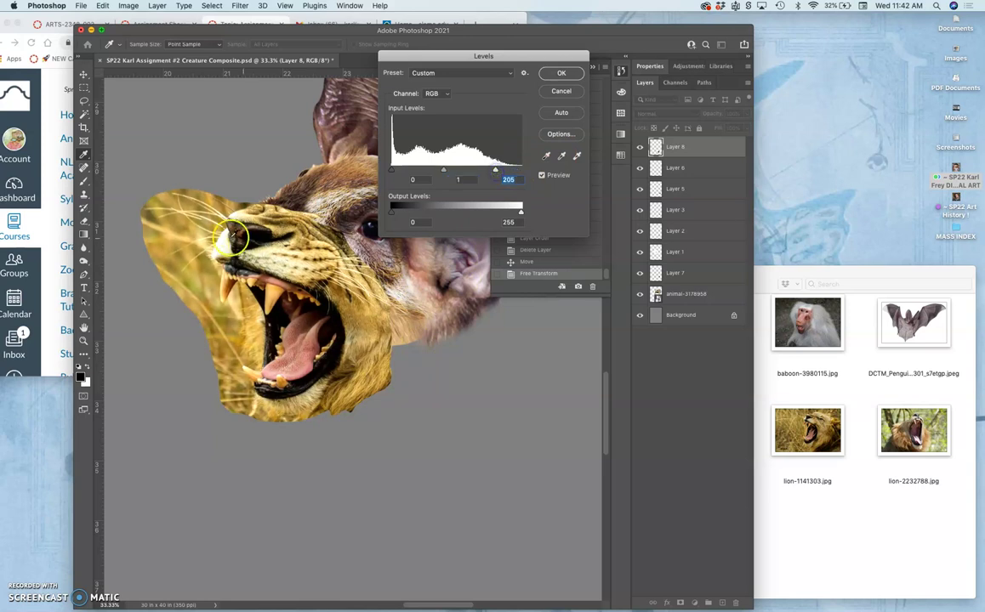
pyautogui.click(559, 151)
pyautogui.moveTo(499, 171); pyautogui.dragTo(507, 170)
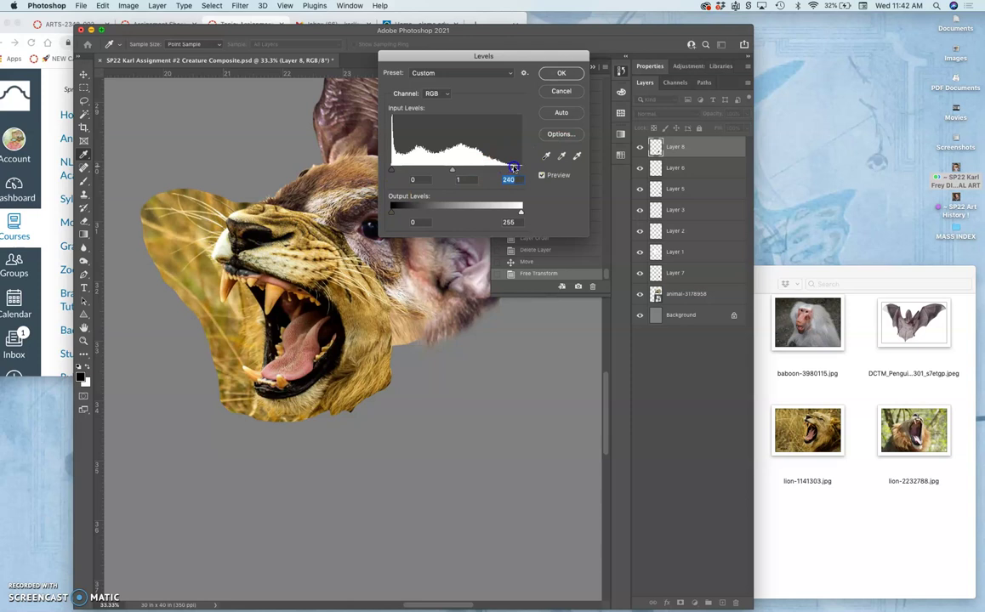
pyautogui.click(559, 75)
# Step: Start a Color Balance adjustment on the lion face and shift the midtones to about +10 red, +16 green and +66 blue
pyautogui.click(129, 5)
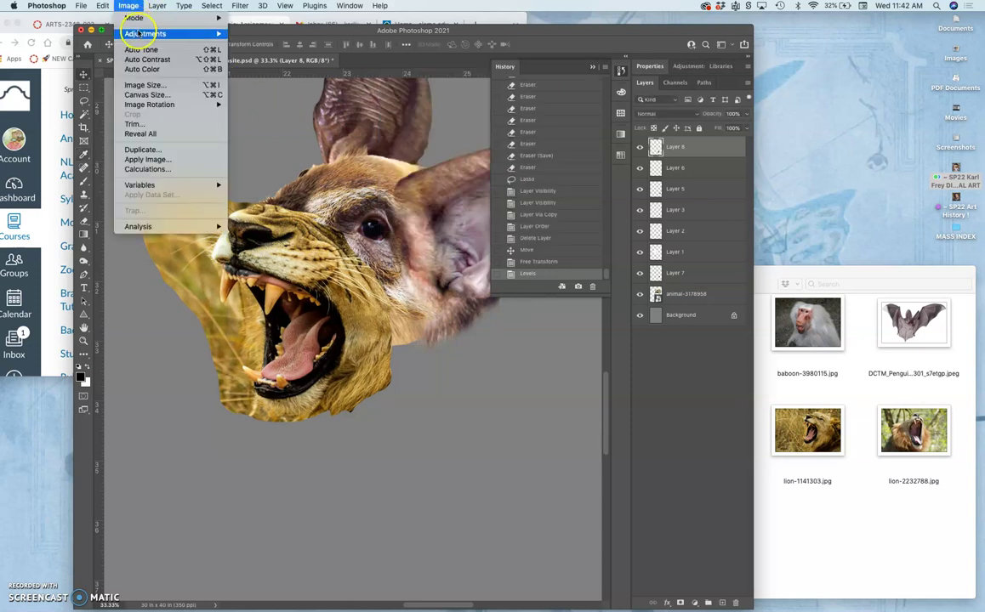
pyautogui.moveTo(144, 33)
pyautogui.click(263, 100)
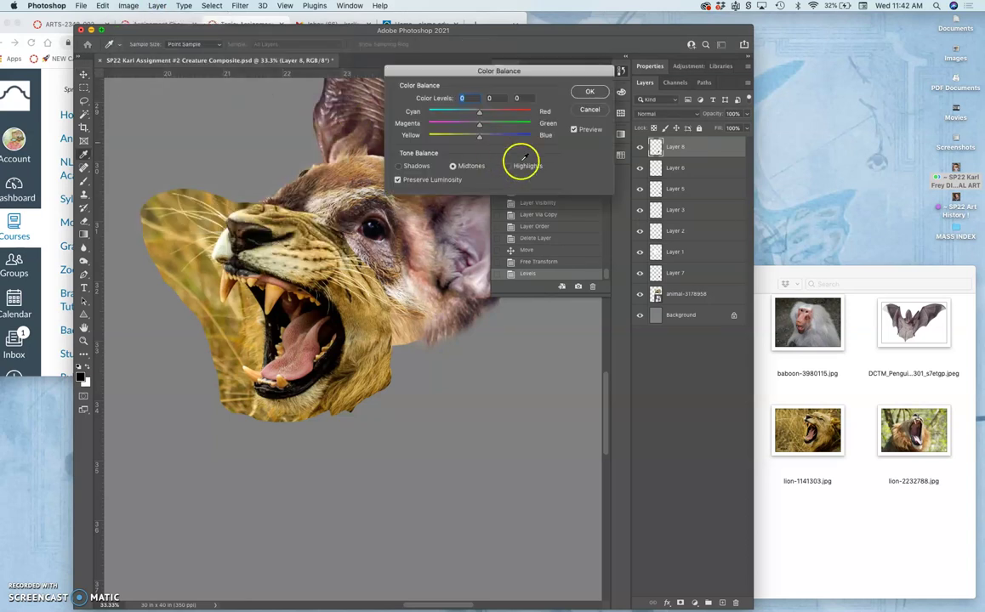
pyautogui.moveTo(477, 138); pyautogui.dragTo(512, 132)
pyautogui.click(479, 113)
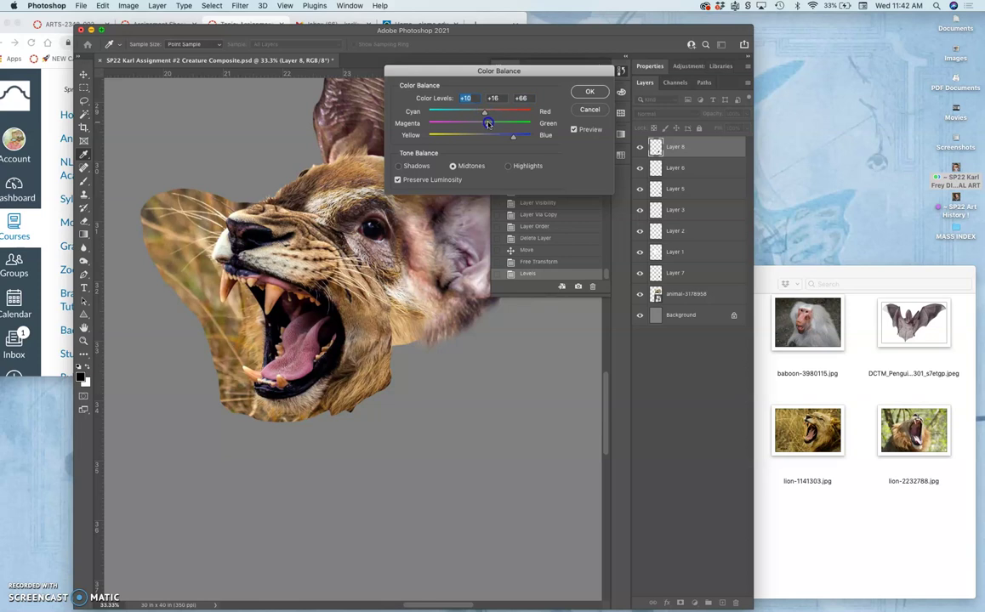
# Step: Set the Color Balance highlights of the lion face to -17 on cyan–red and +38 on yellow–blue
pyautogui.click(508, 166)
pyautogui.click(483, 140)
pyautogui.moveTo(479, 112); pyautogui.dragTo(471, 113)
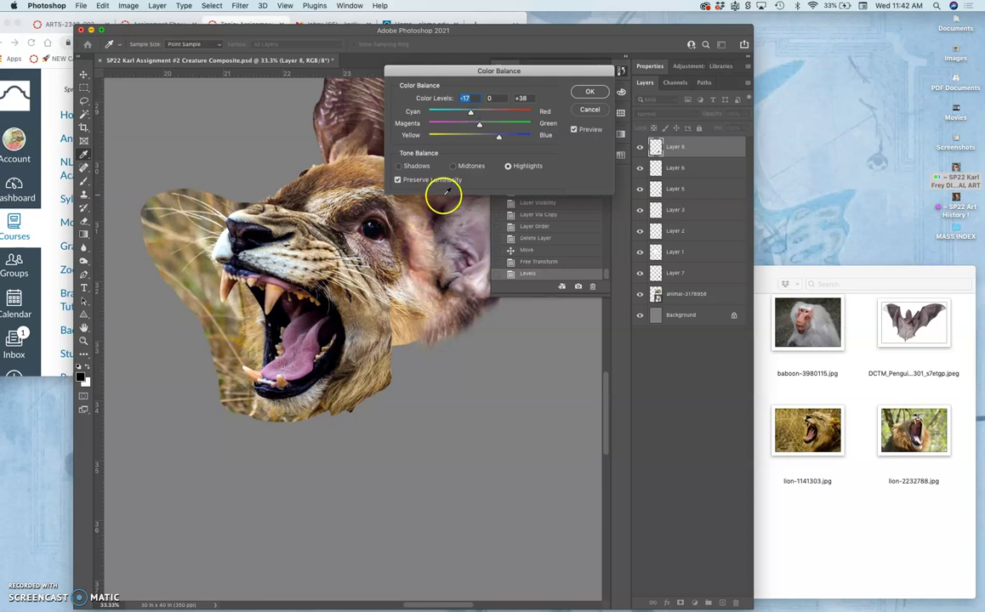
# Step: Set the Color Balance shadows to +18, -6 and +13 and apply the adjustment to the lion face
pyautogui.moveTo(419, 255); pyautogui.dragTo(360, 347)
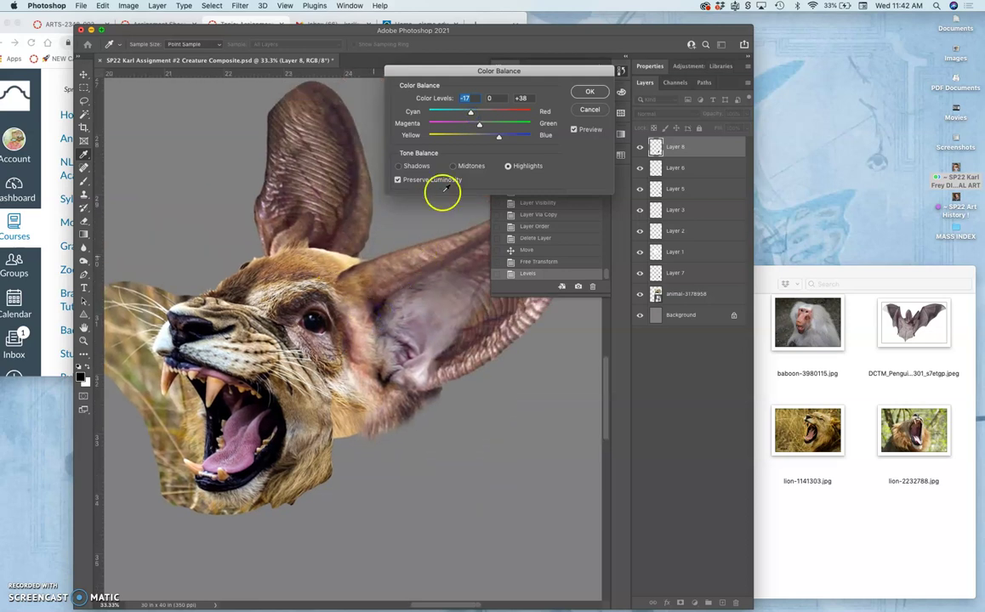
pyautogui.click(399, 166)
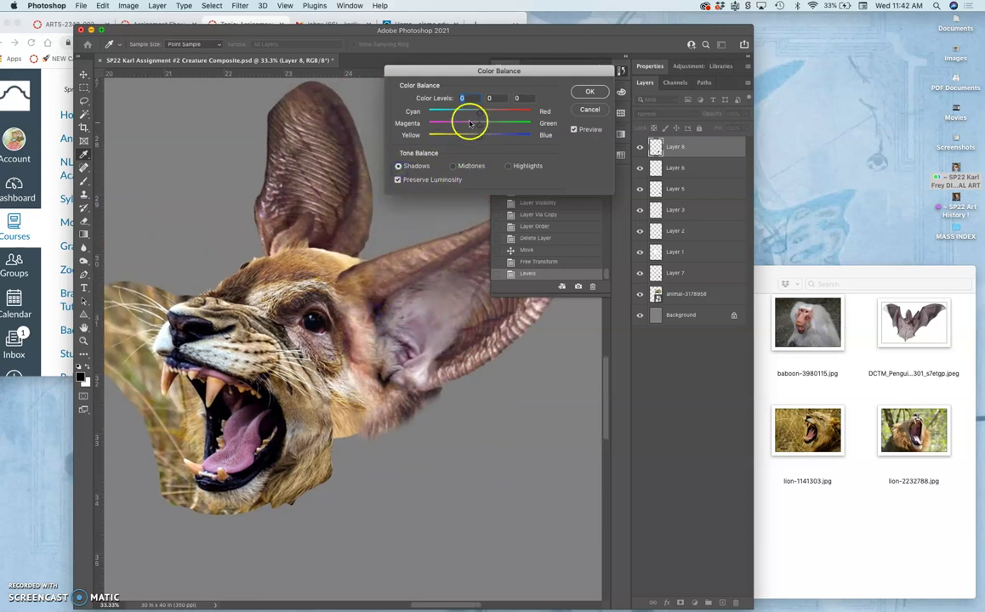
pyautogui.moveTo(479, 112); pyautogui.dragTo(481, 113)
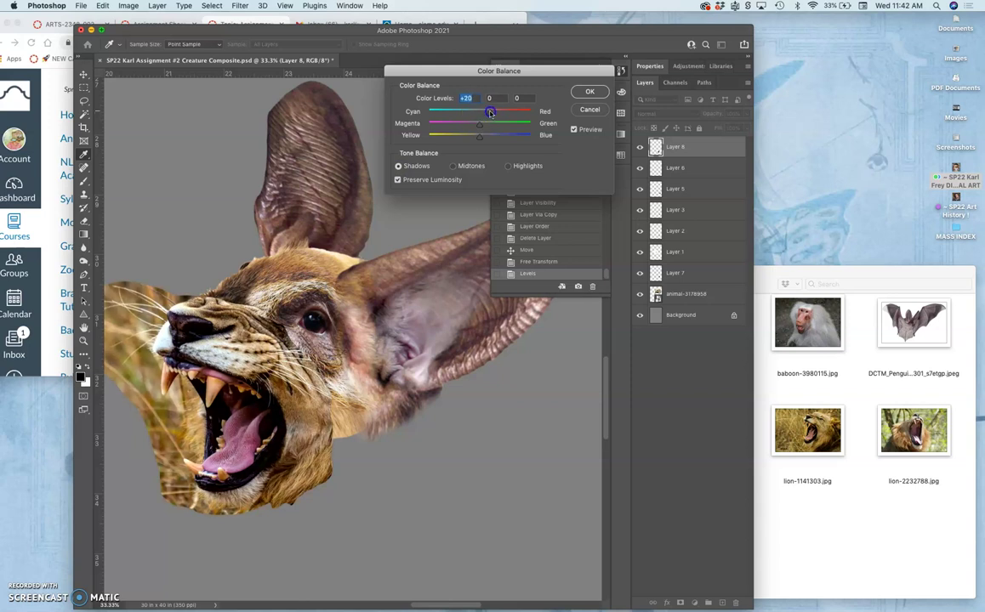
pyautogui.click(481, 130)
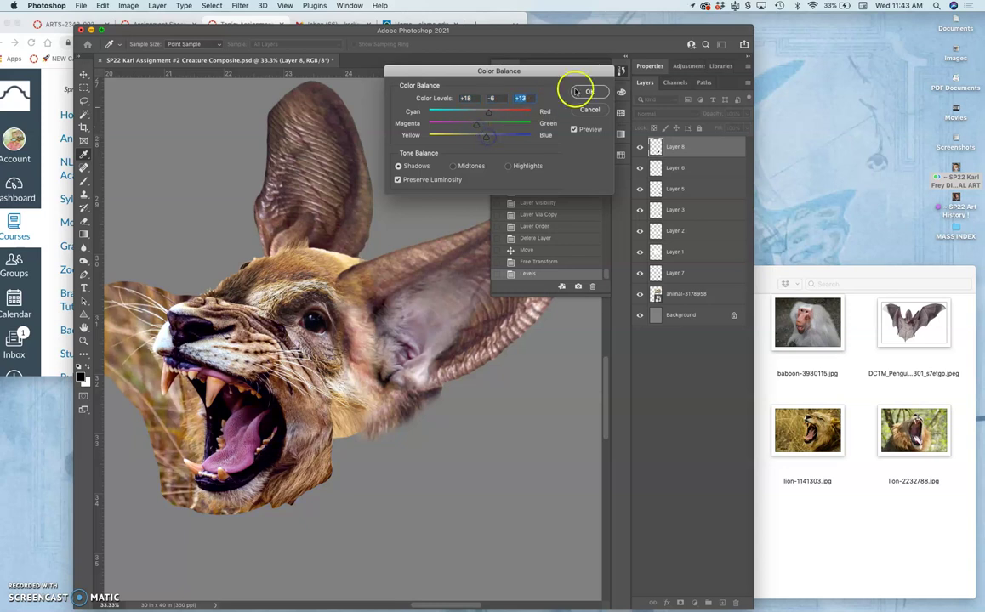
pyautogui.click(585, 90)
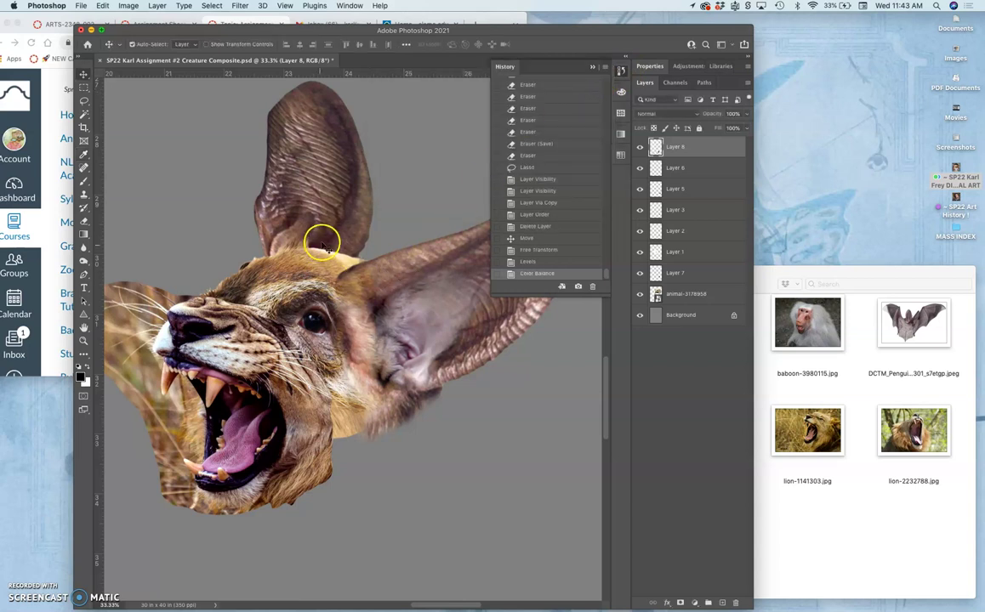
# Step: Activate the Magic Wand tool for working on the lion face on Layer 8
pyautogui.press('super+equal')
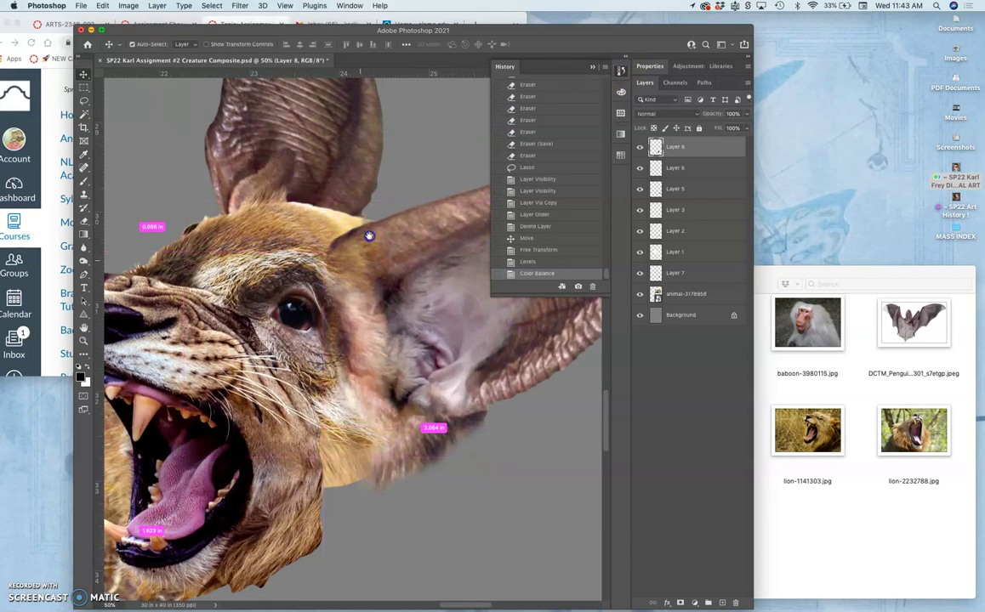
pyautogui.scroll(-3, 373, 226)
pyautogui.hscroll(-2, 372, 226)
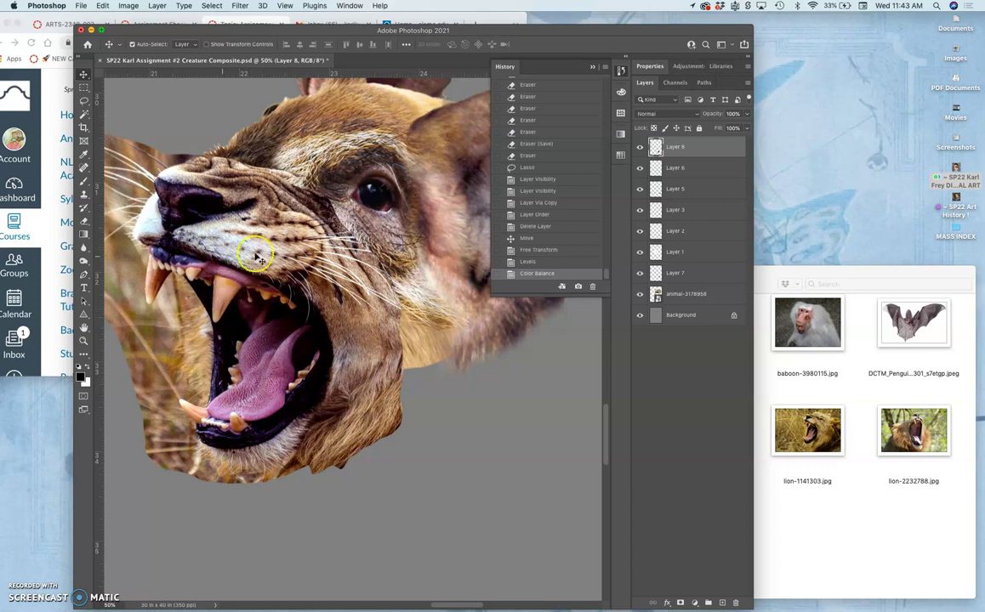
pyautogui.click(85, 114)
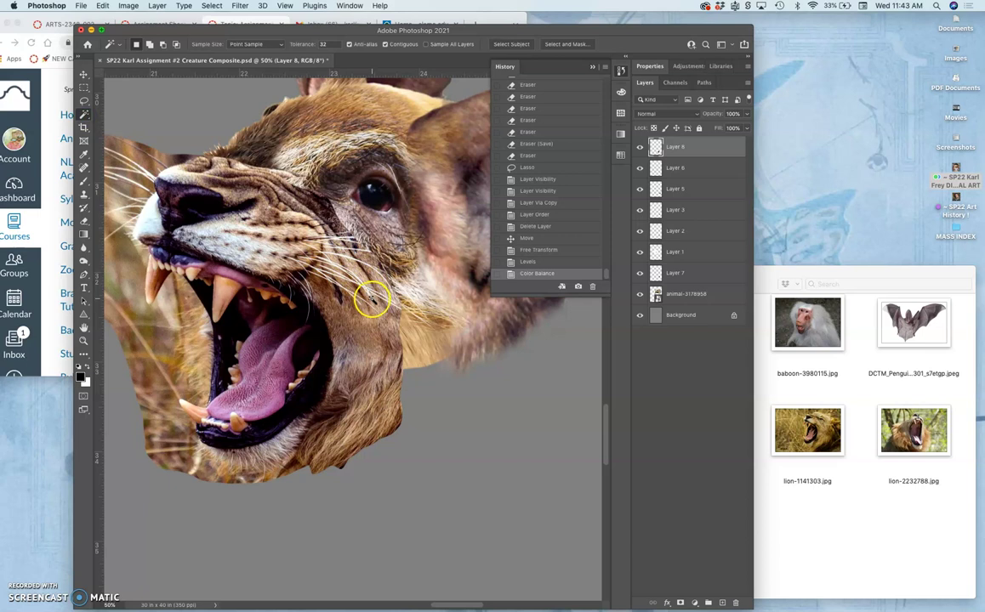